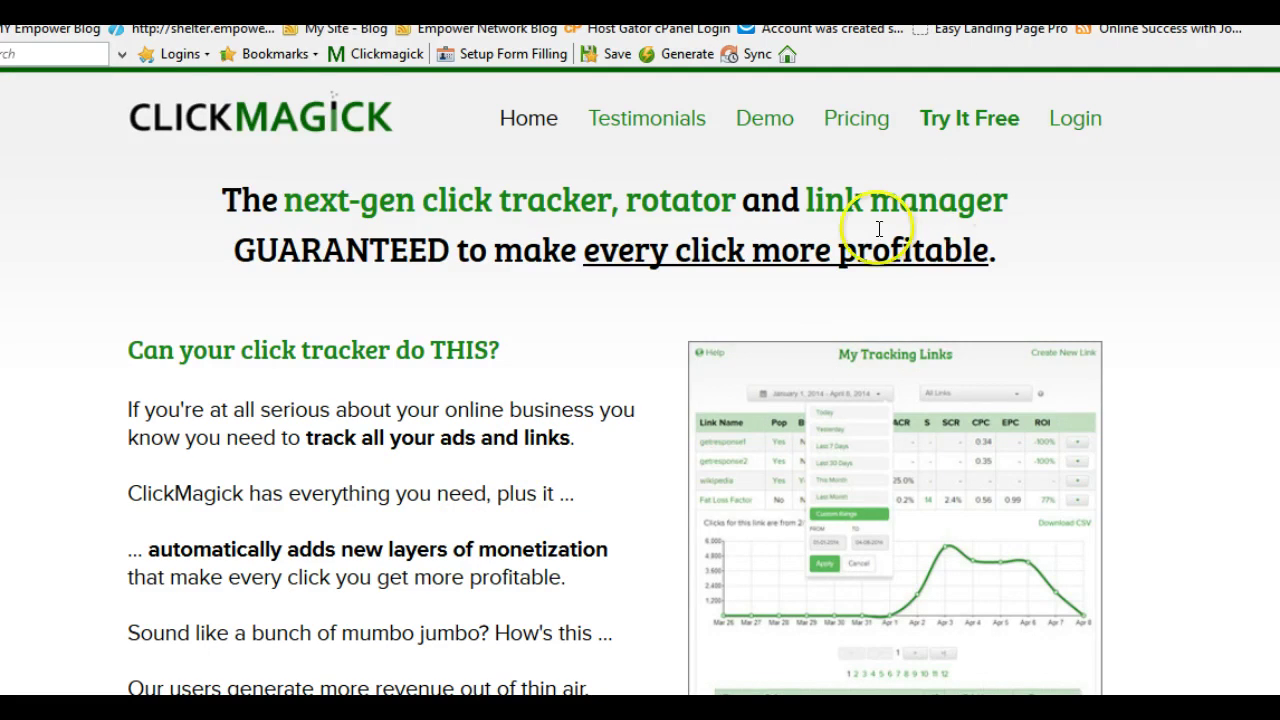
Step: Log in to the account and open the settings of rotatorlink1 from the link rotators page
left_click(1075, 125)
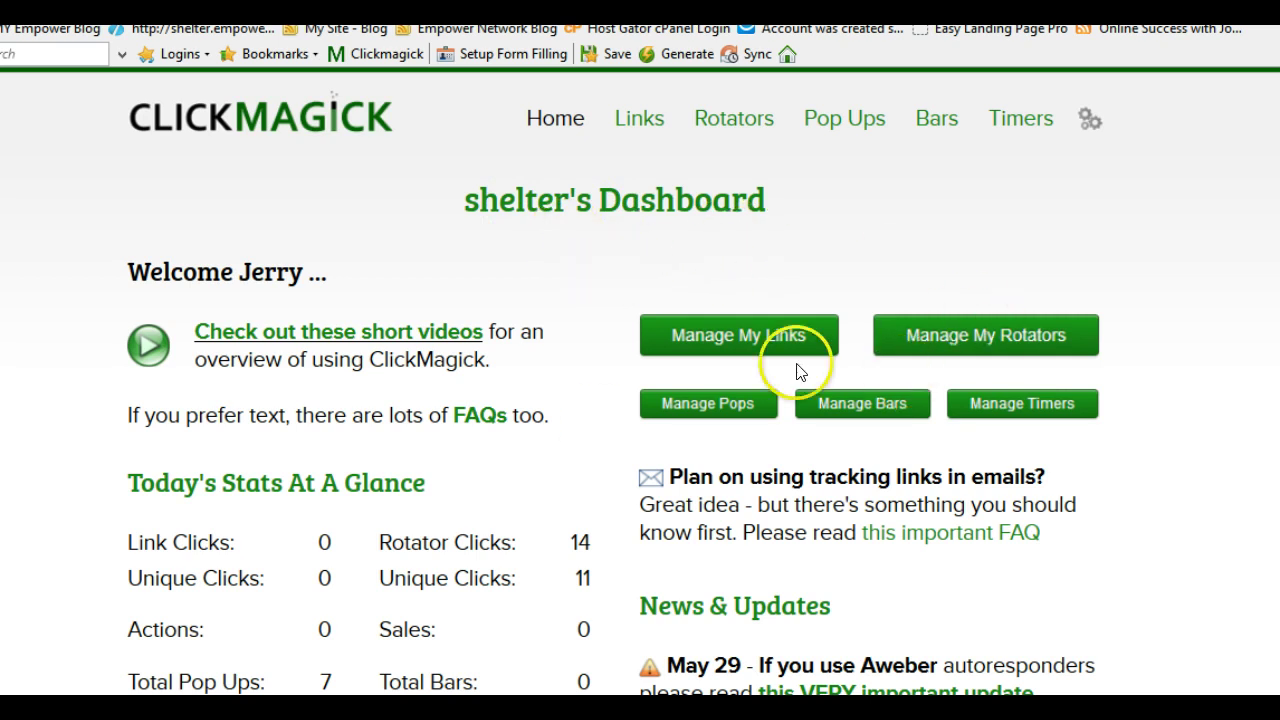
left_click(952, 341)
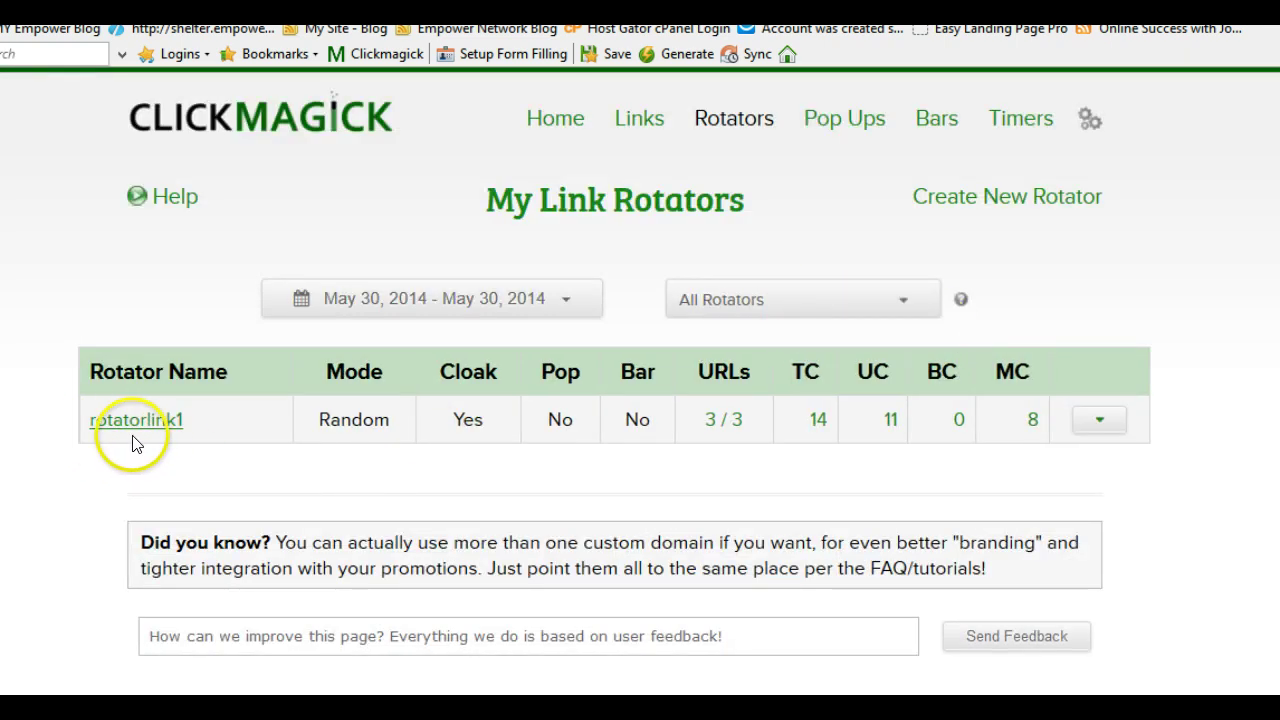
left_click(165, 436)
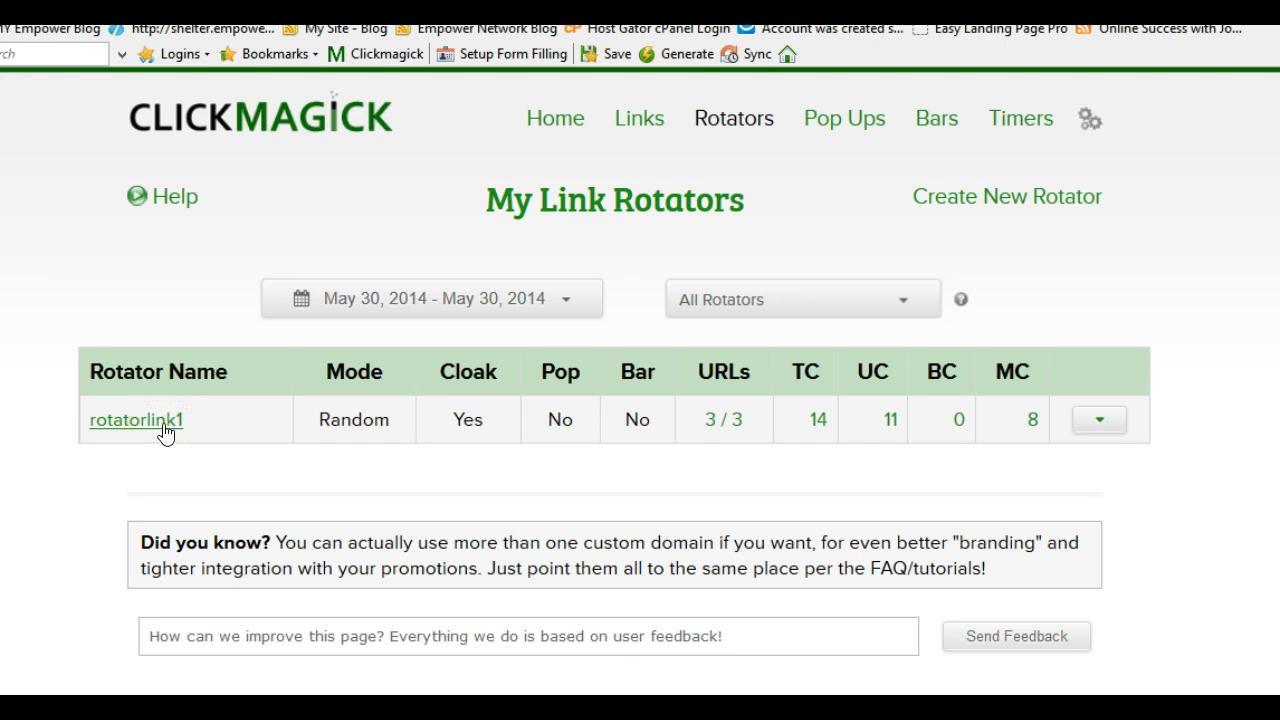
left_click(164, 428)
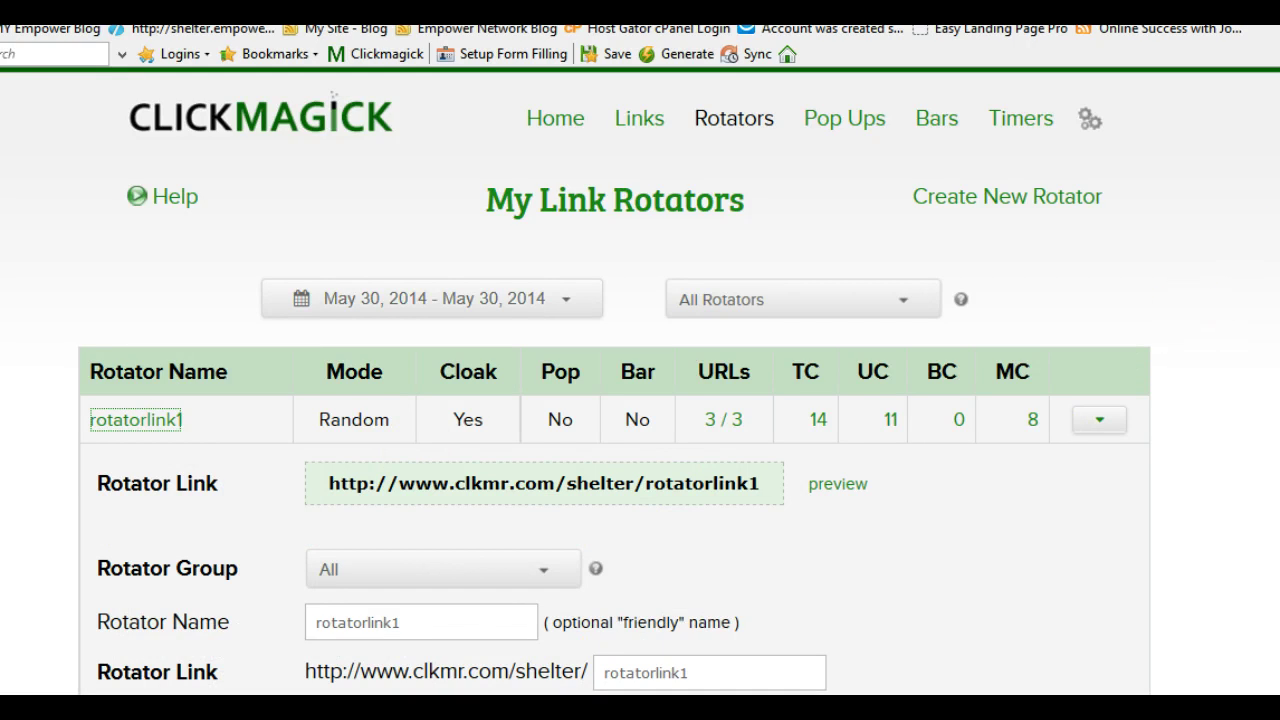
Step: Set the pop up of rotatorlink1 to jujlcoop1toc4c in the rotator's settings
scroll(640, 380, "down", 1)
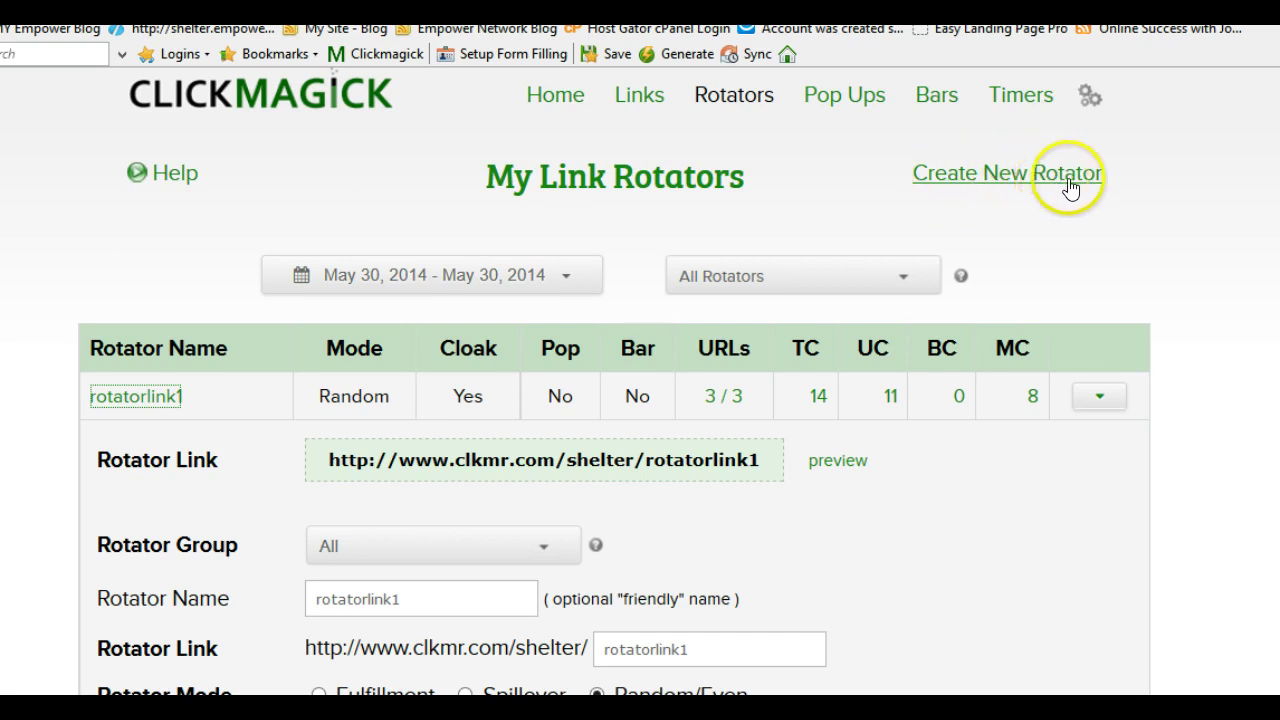
scroll(615, 380, "down", 3)
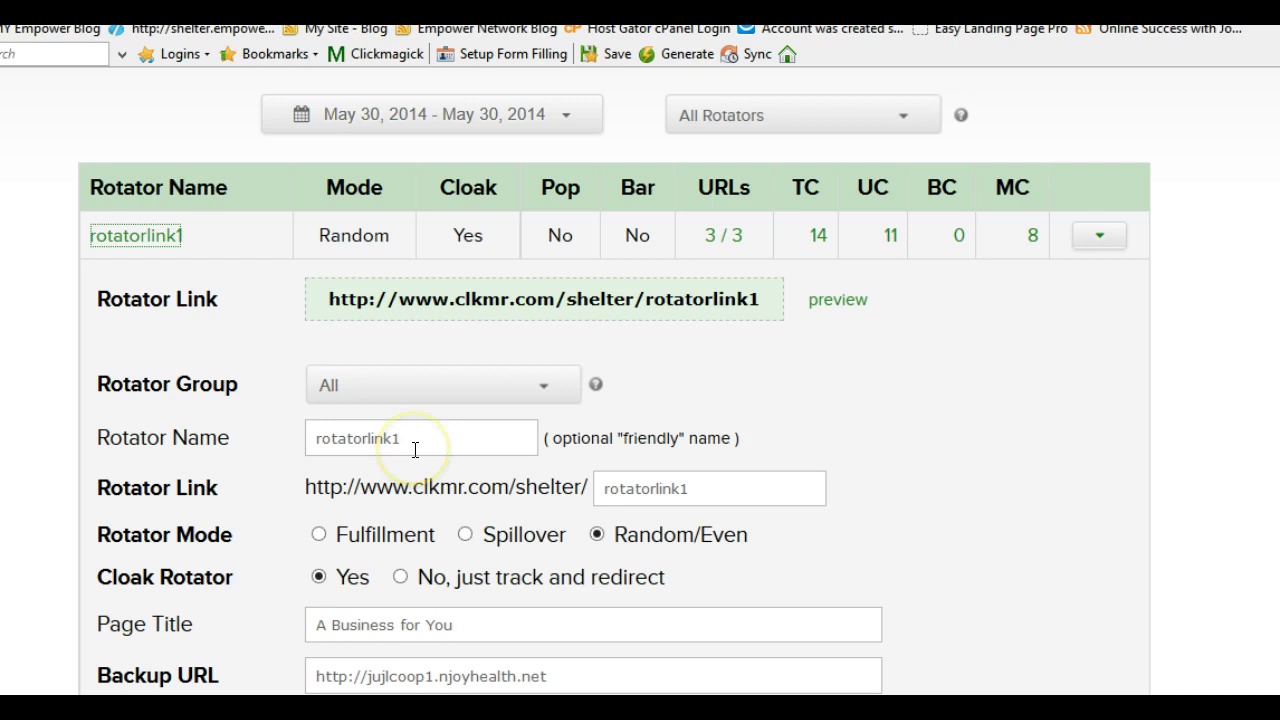
scroll(415, 449, "down", 2)
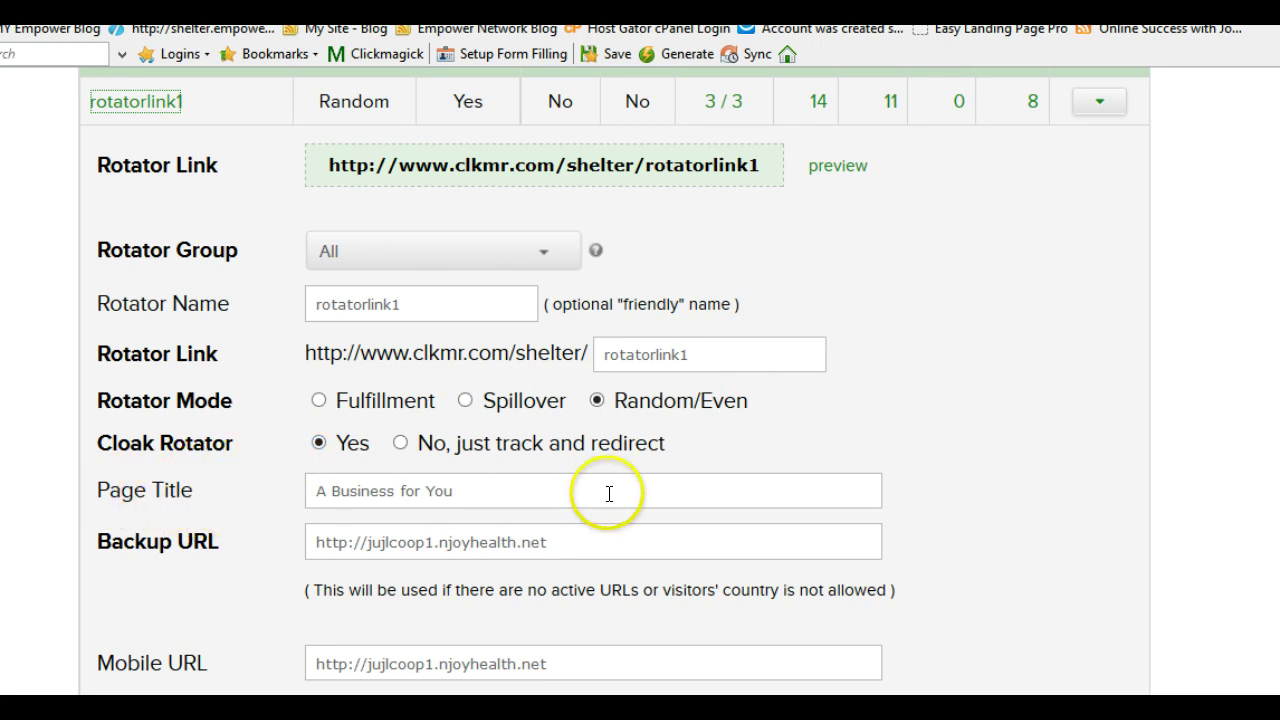
left_click(456, 500)
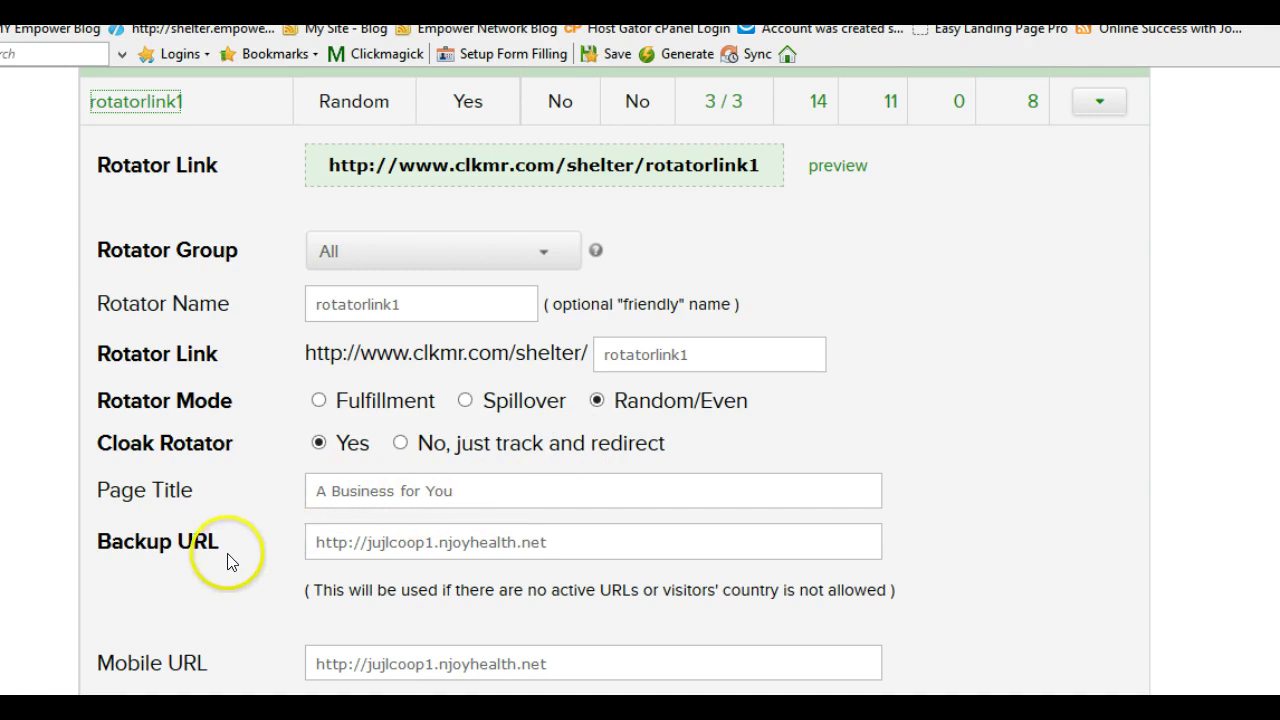
scroll(226, 558, "down", 2)
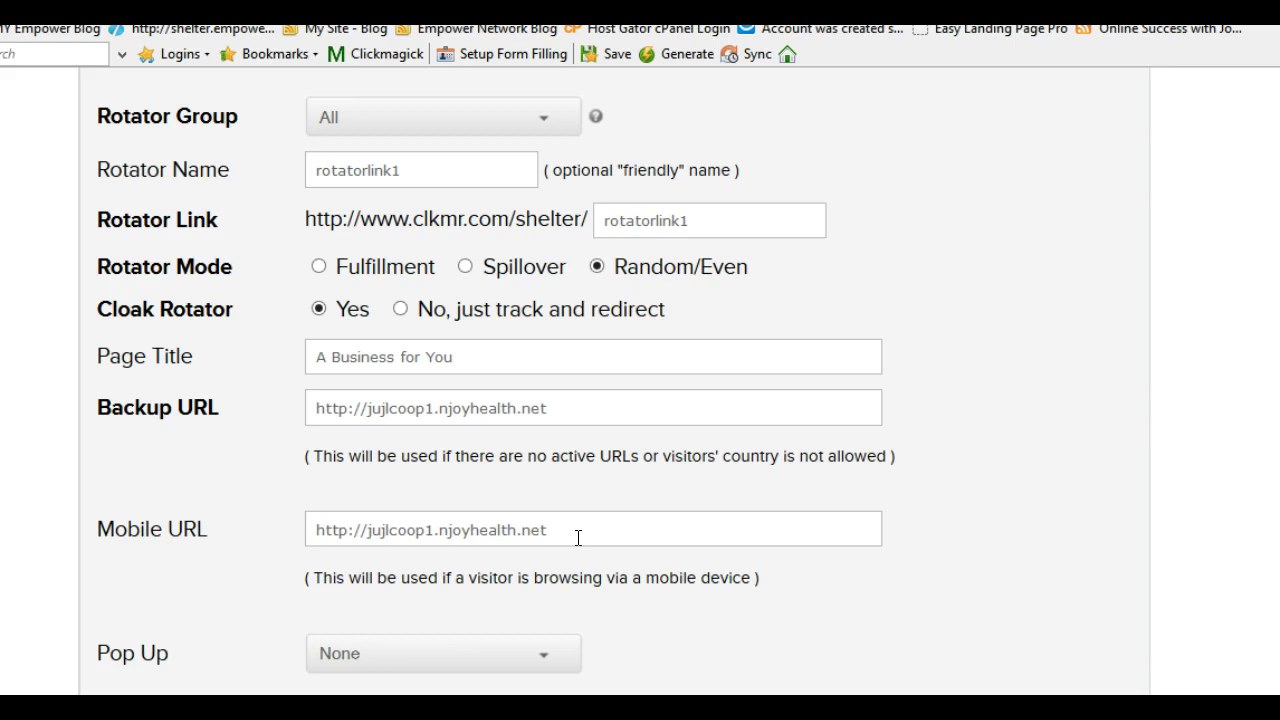
scroll(578, 538, "down", 3)
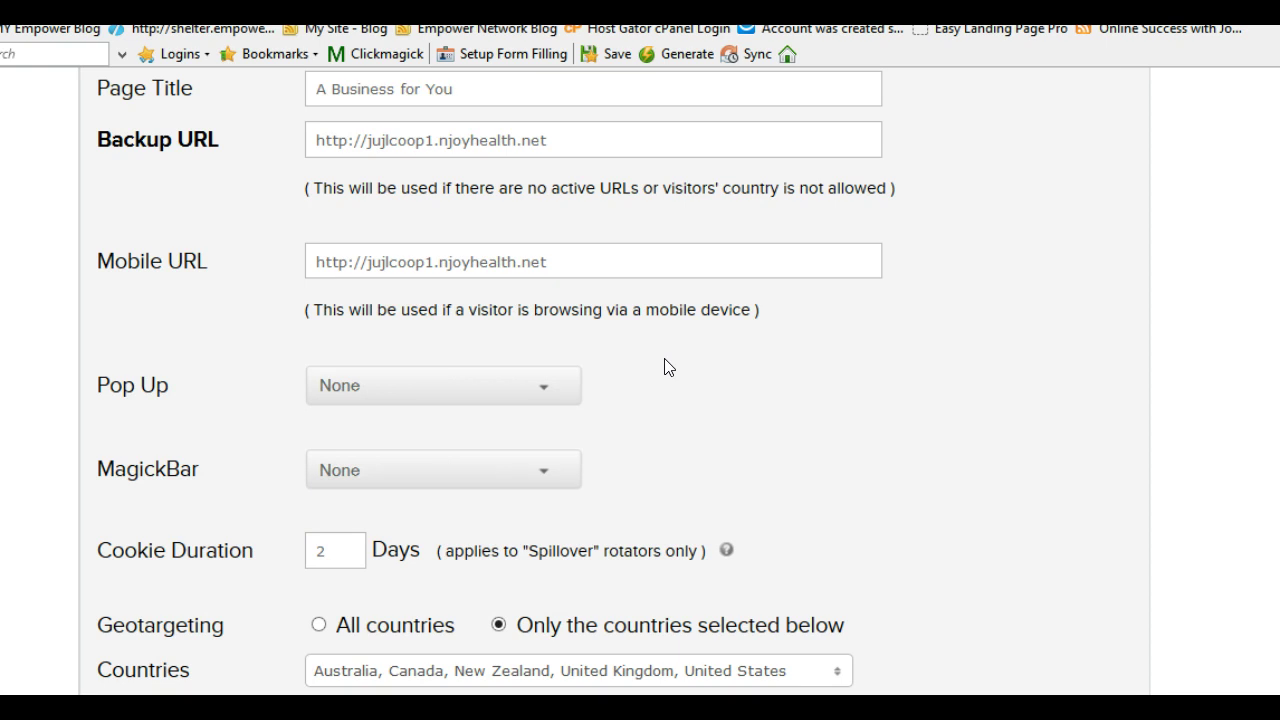
left_click(545, 388)
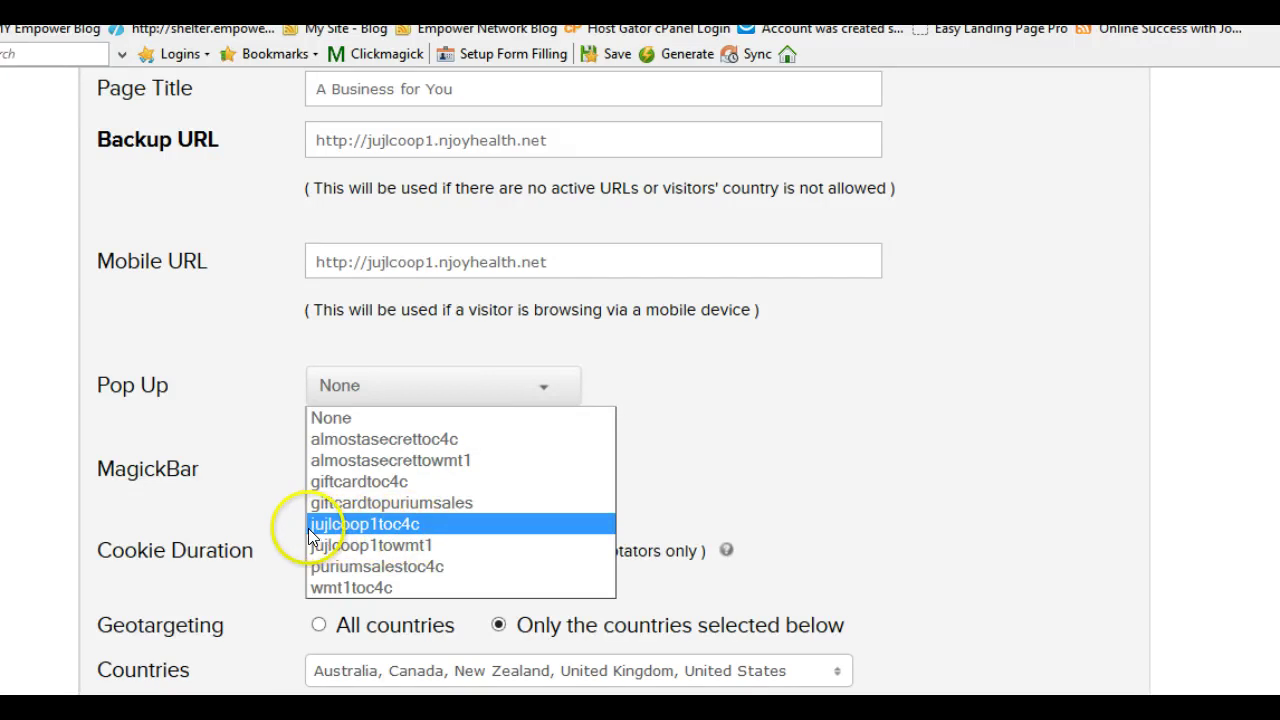
left_click(416, 524)
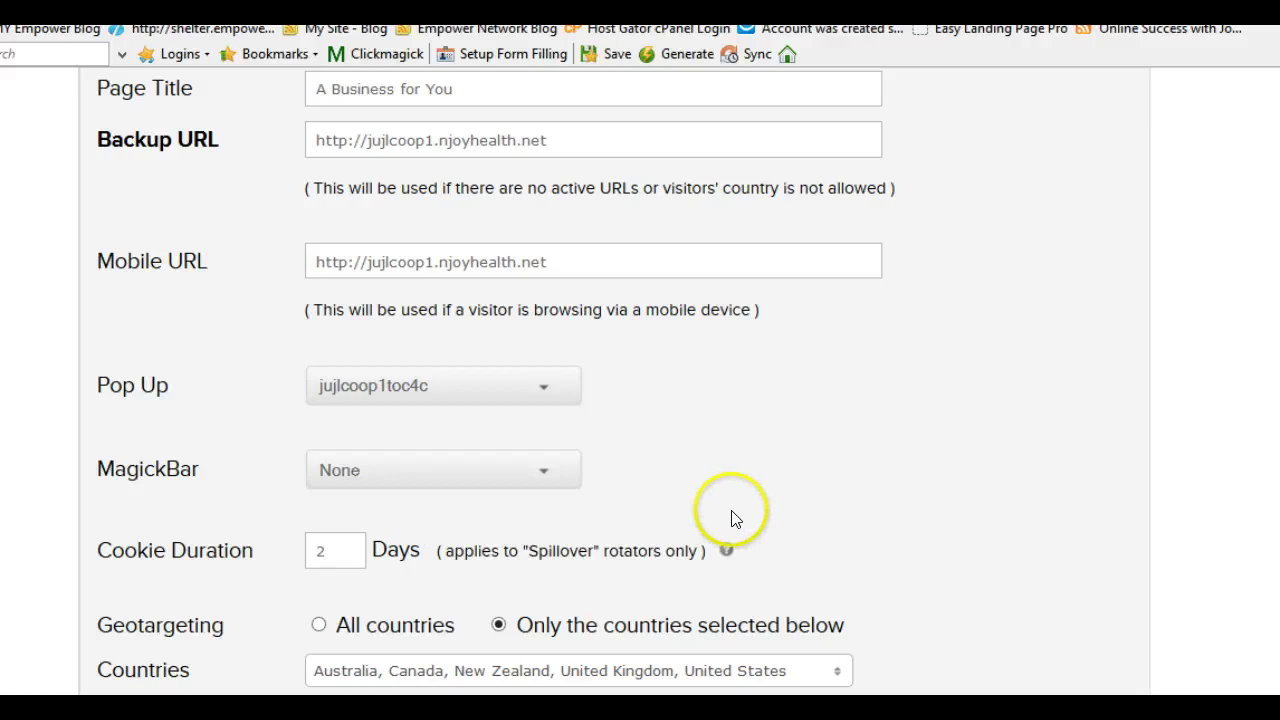
Step: Deselect and reselect all Tier 1 Countries in the rotator's geotargeting, and save the rotator settings
scroll(720, 513, "down", 3)
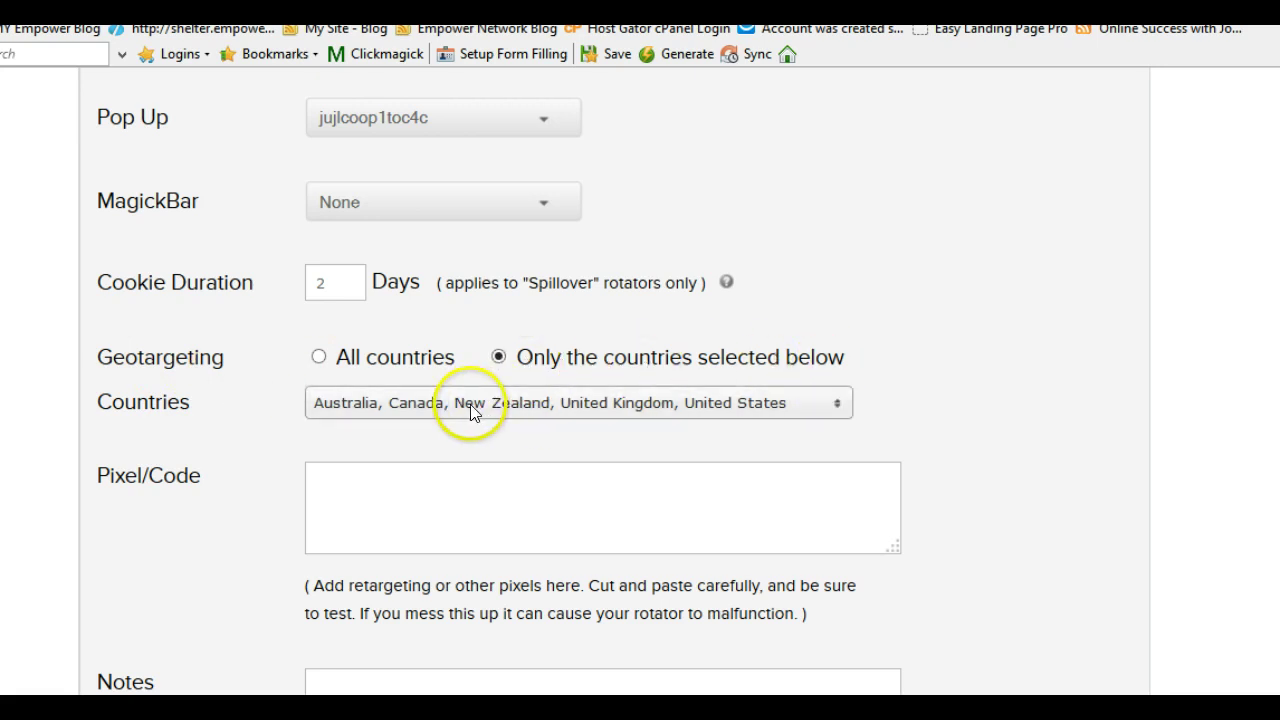
left_click(832, 402)
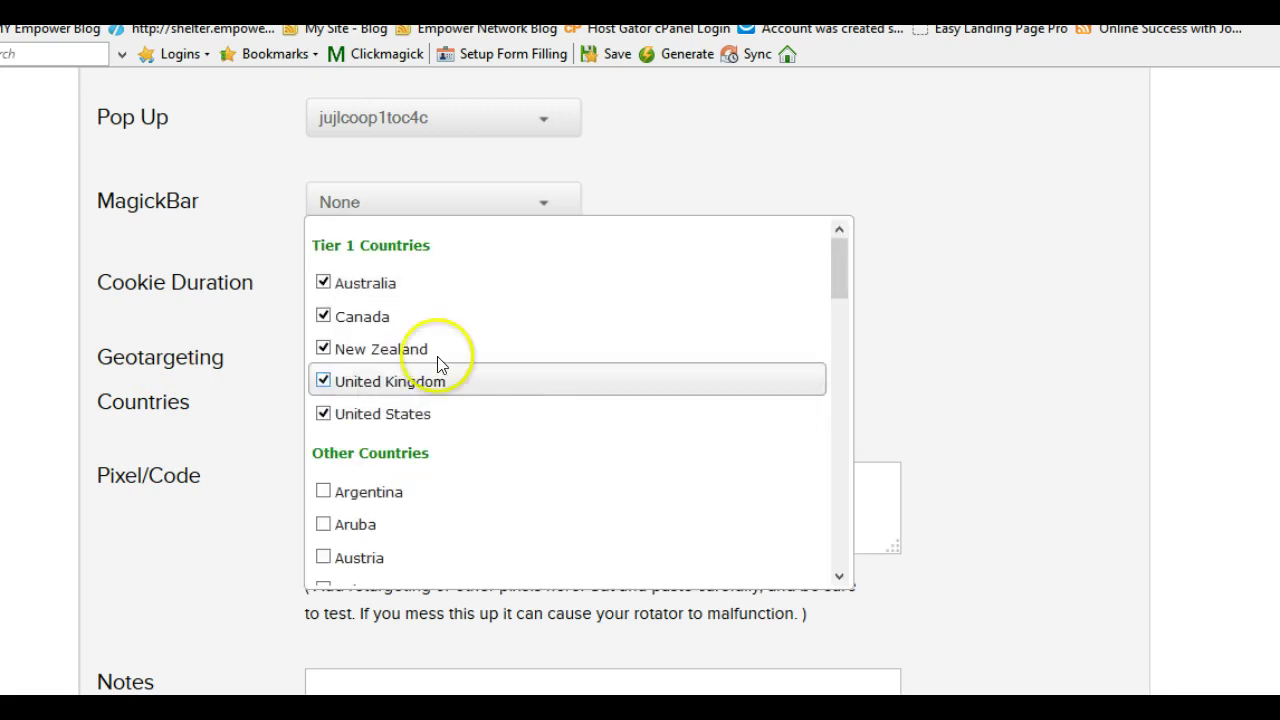
left_click(371, 257)
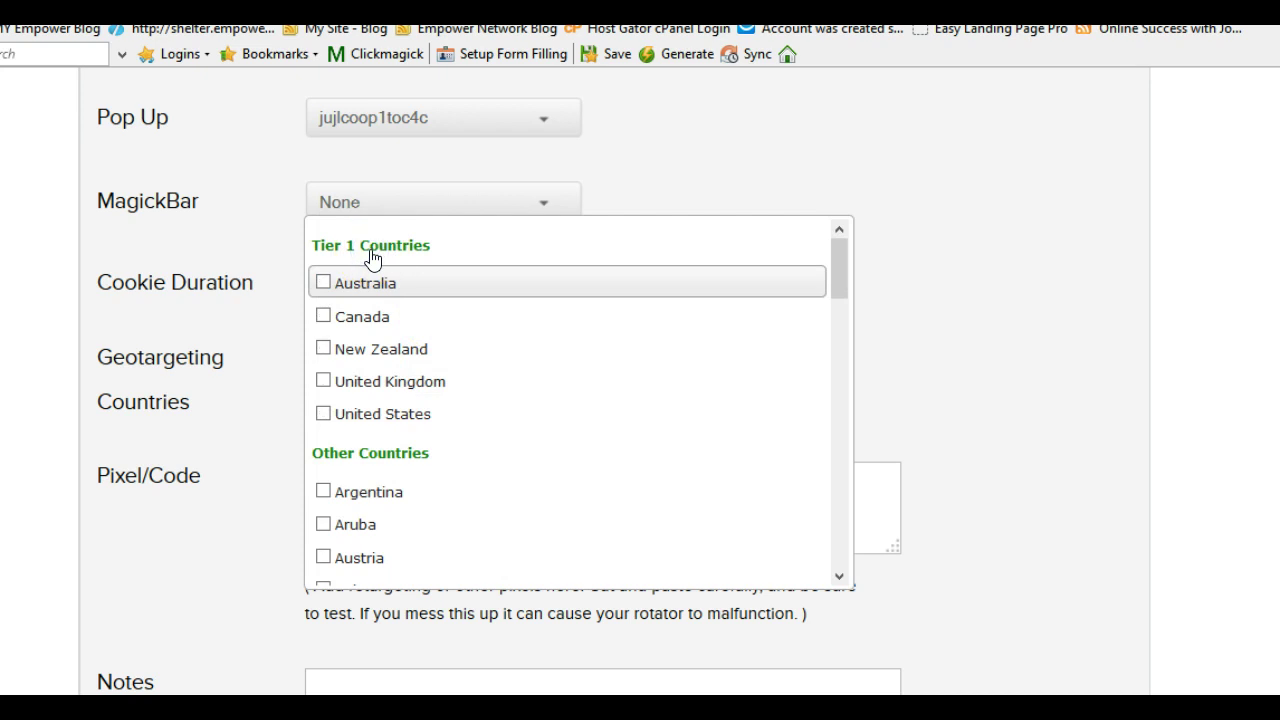
left_click(372, 258)
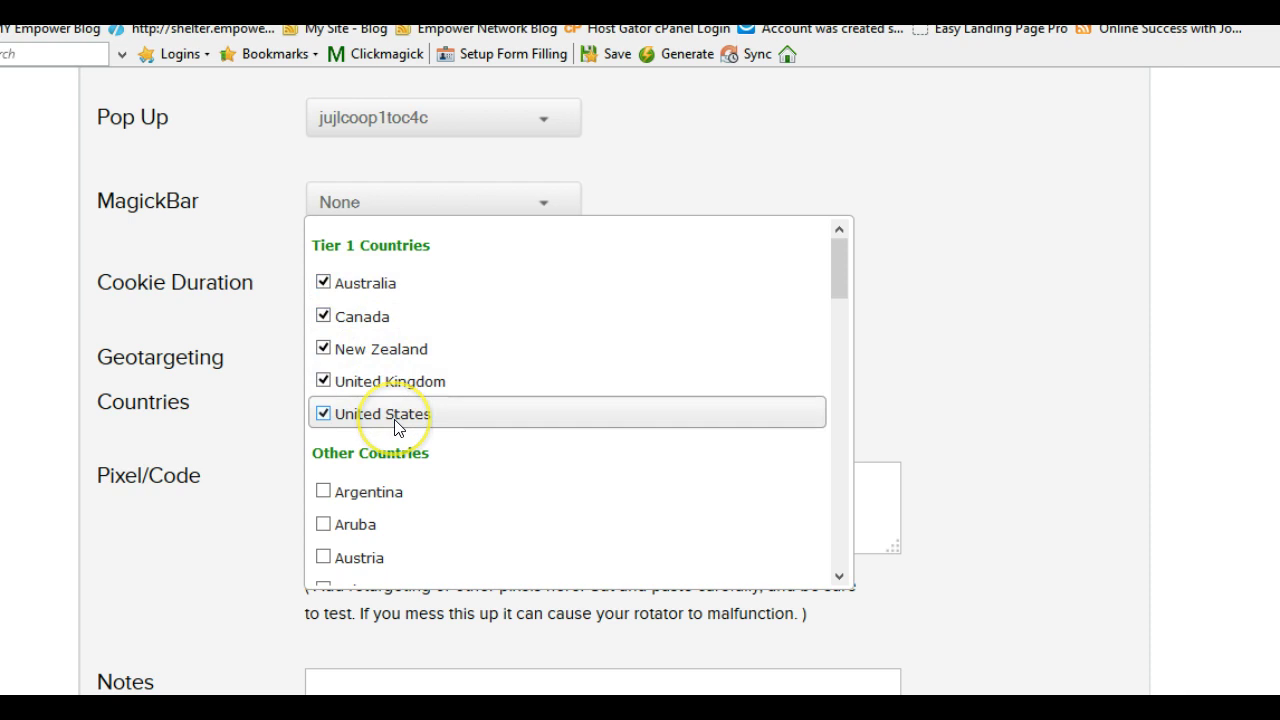
left_click(958, 416)
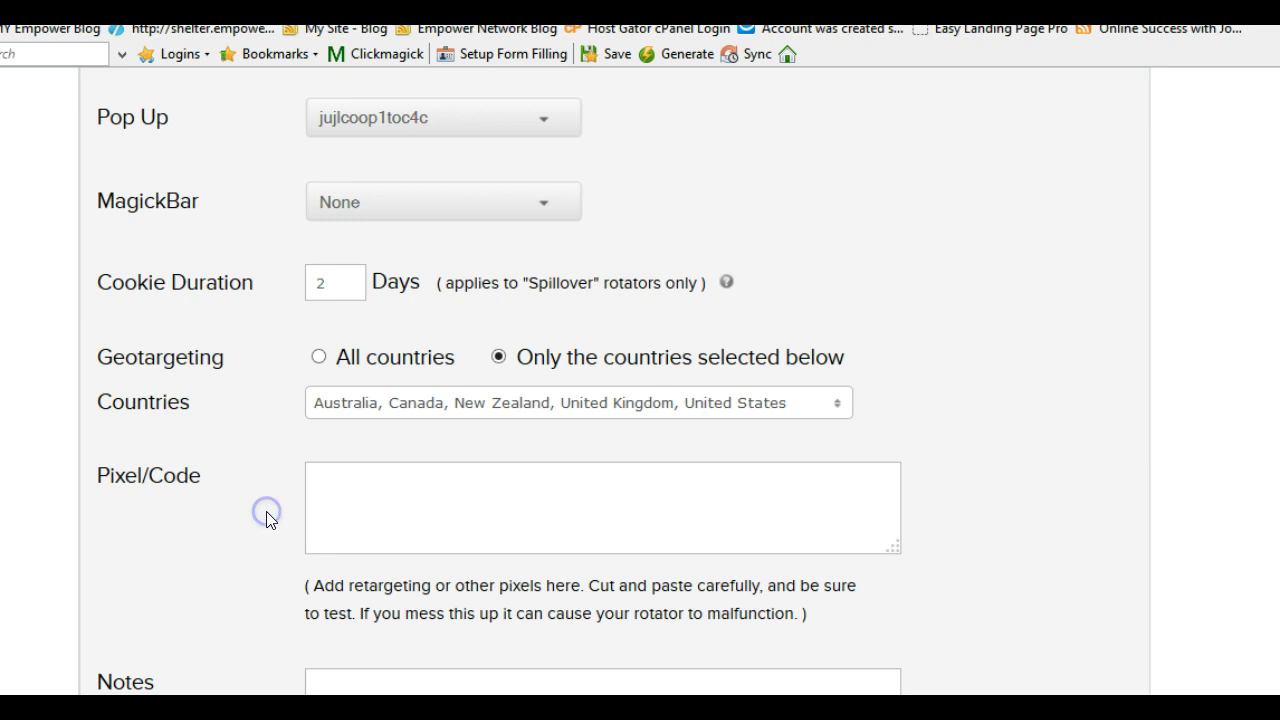
scroll(921, 414, "down", 3)
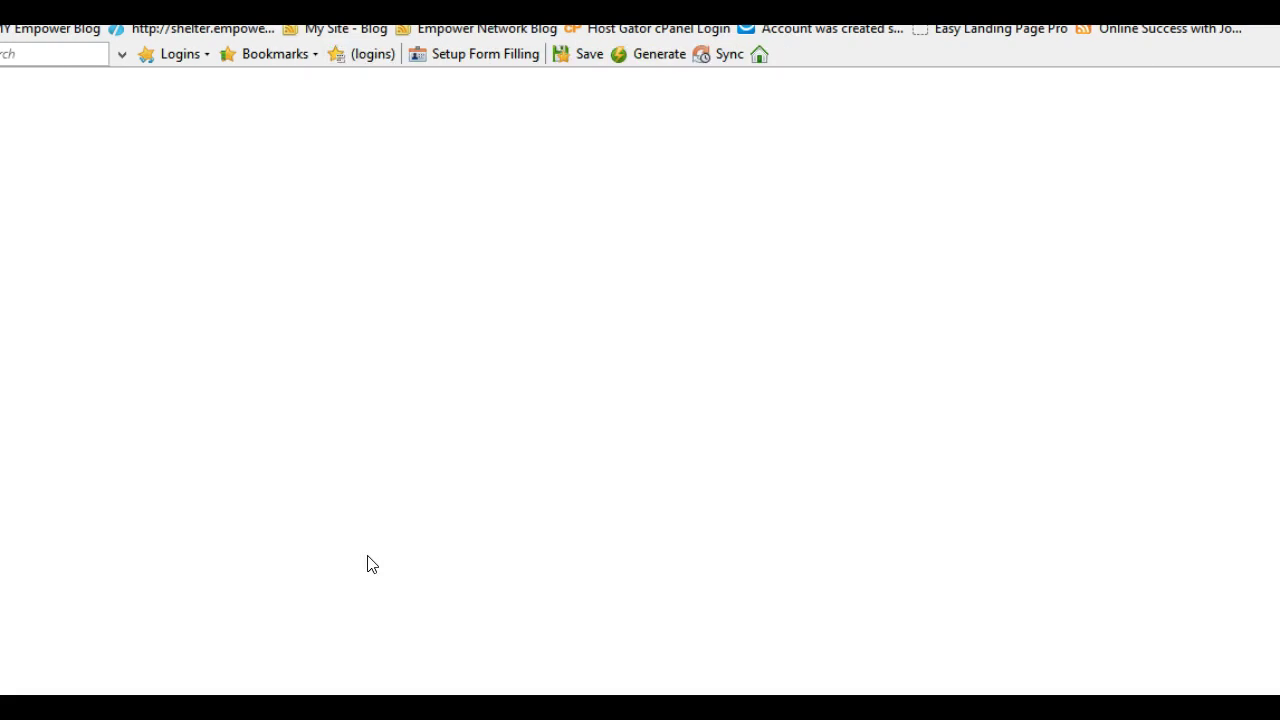
left_click(534, 491)
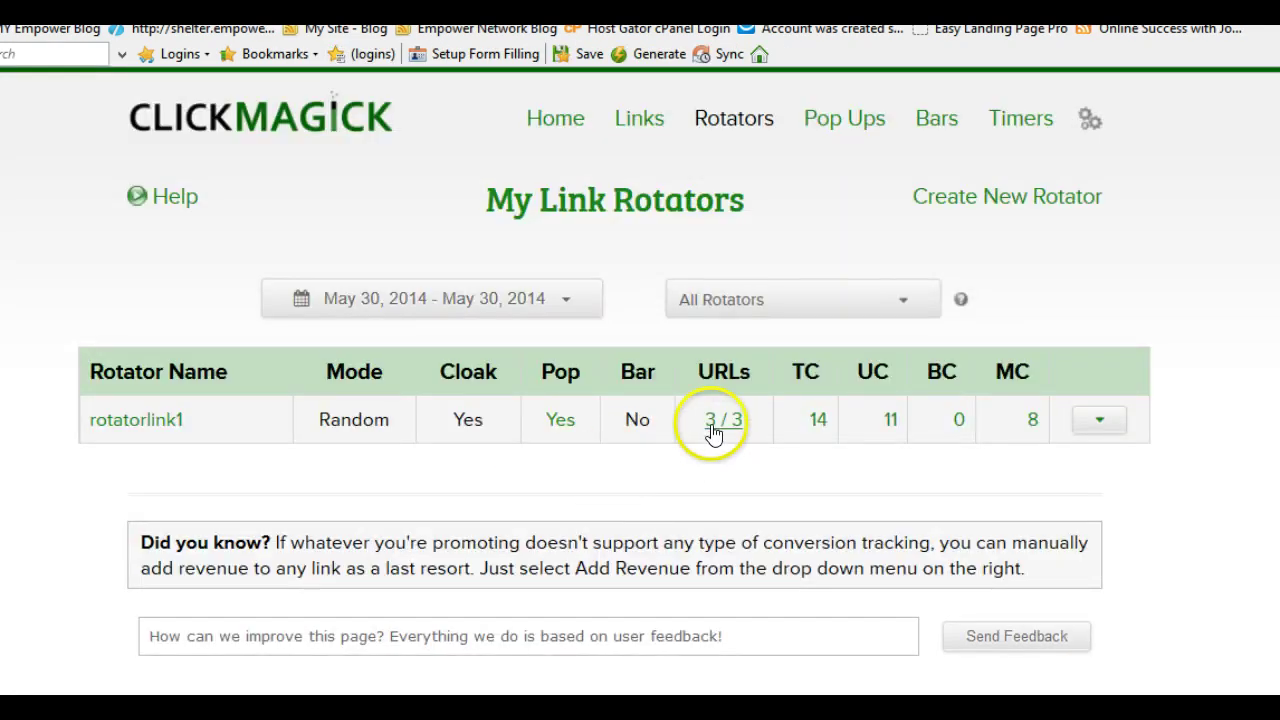
Step: Open the jujlcoop1 URL of rotatorlink1 for editing and review its name and URL
left_click(712, 426)
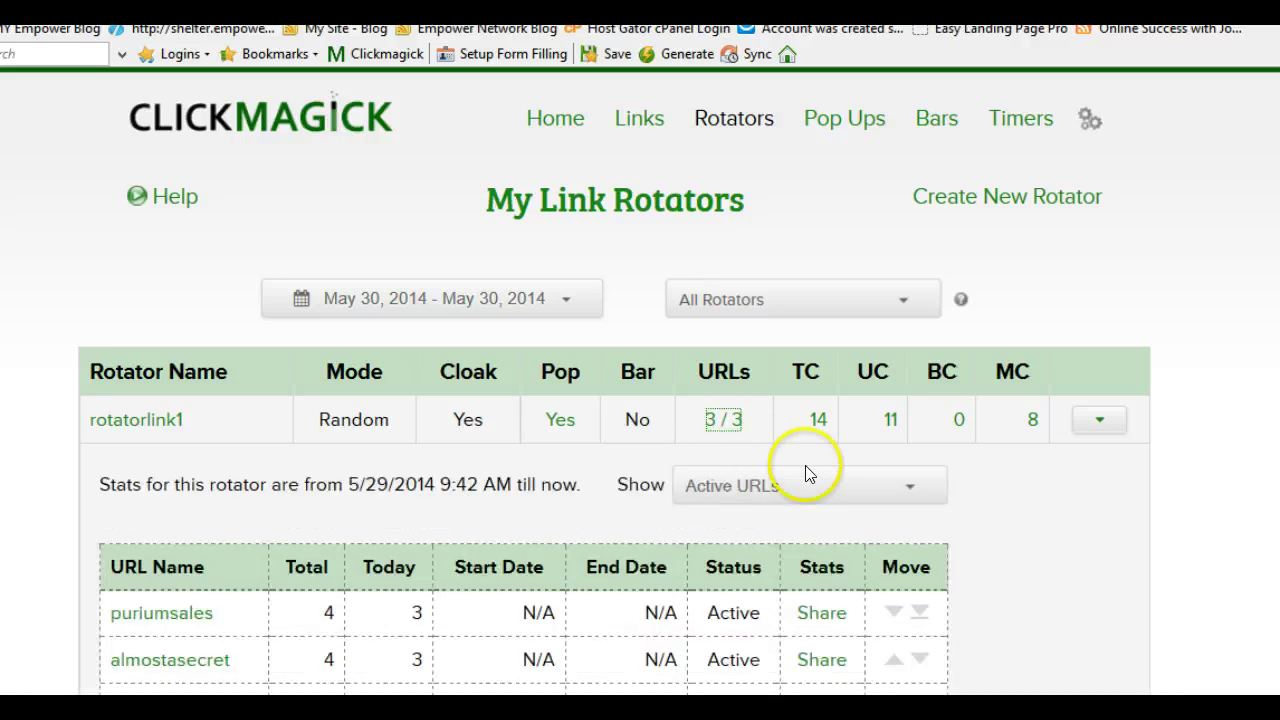
scroll(1000, 505, "down", 3)
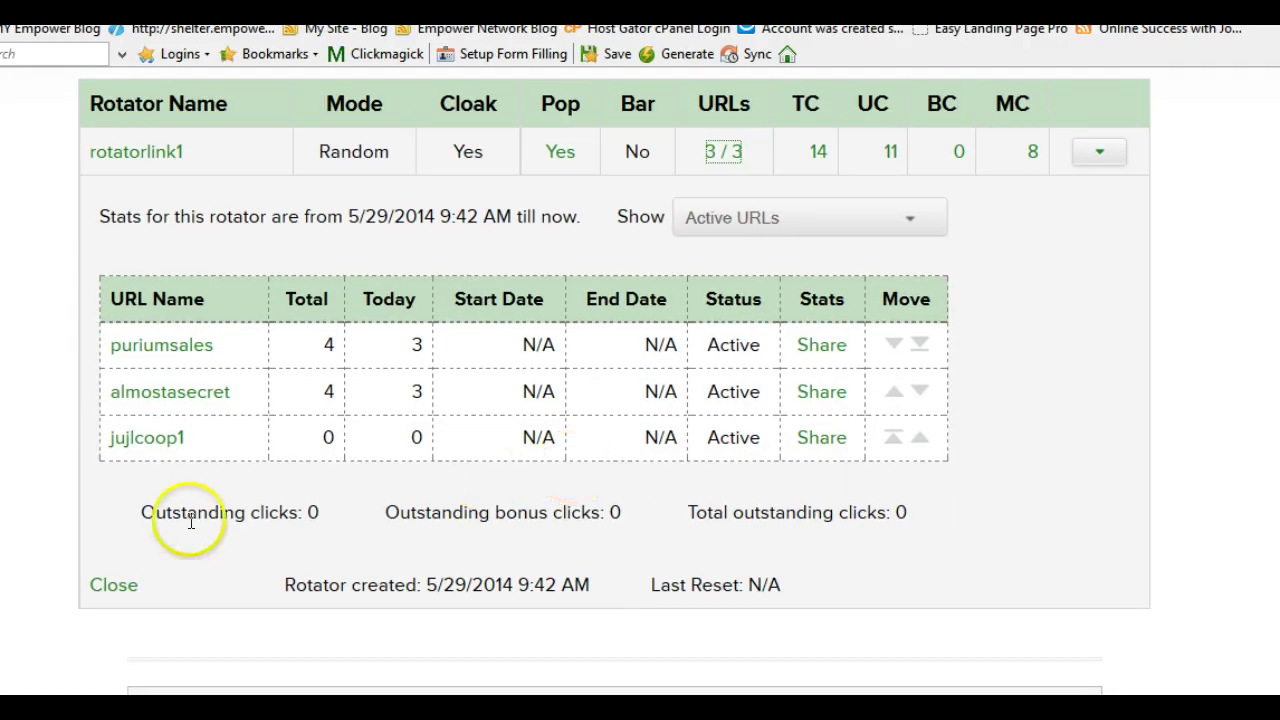
left_click(158, 444)
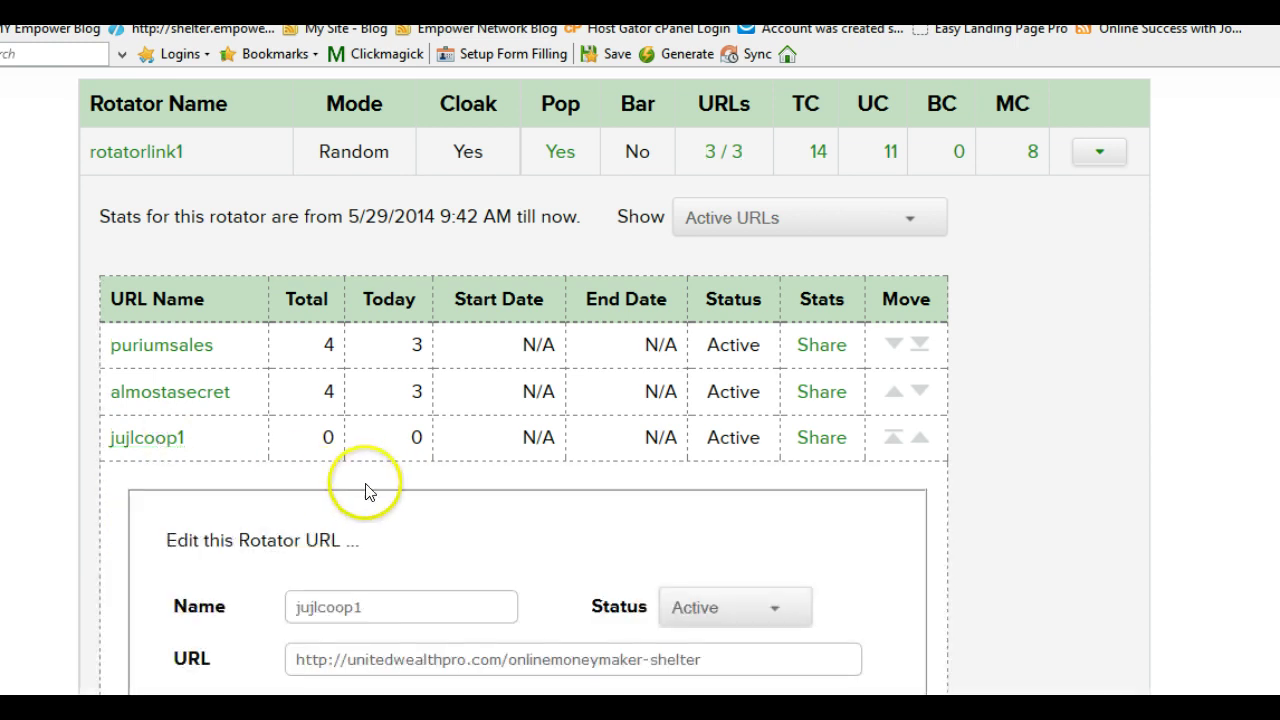
scroll(365, 488, "down", 3)
scroll(241, 437, "down", 2)
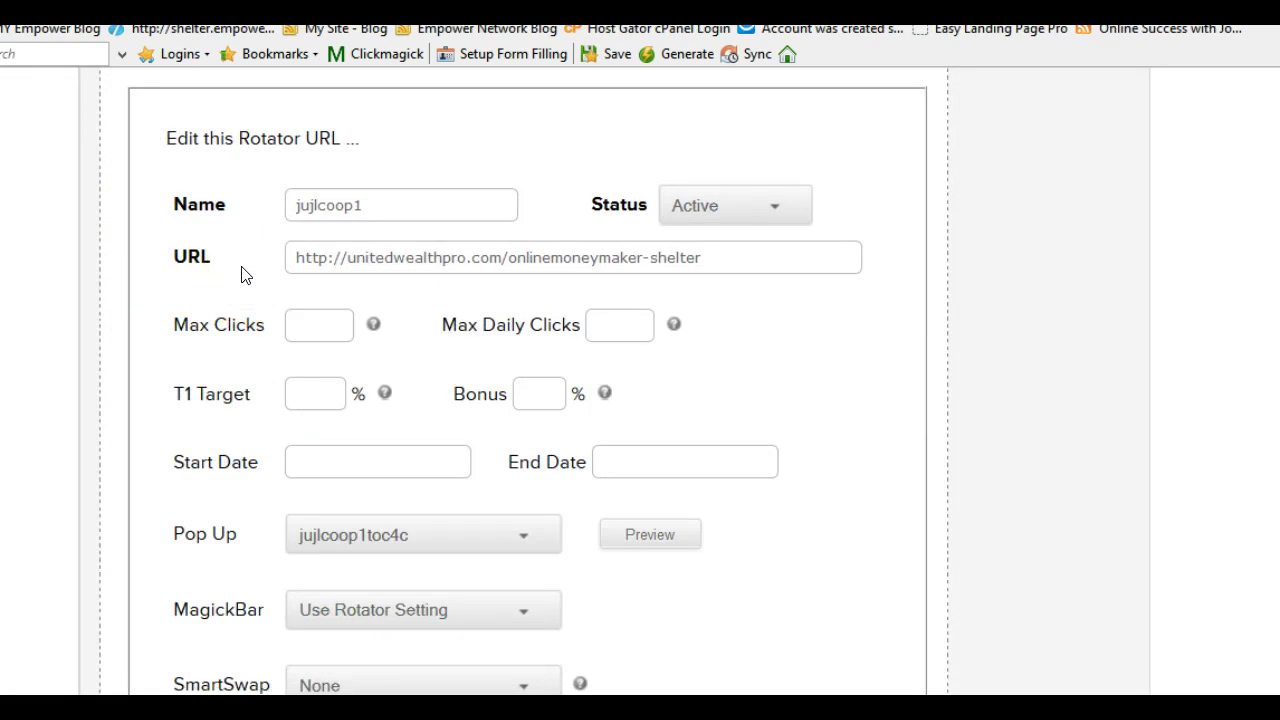
left_click(314, 255)
left_click(371, 207)
left_click_drag(342, 233, 630, 257)
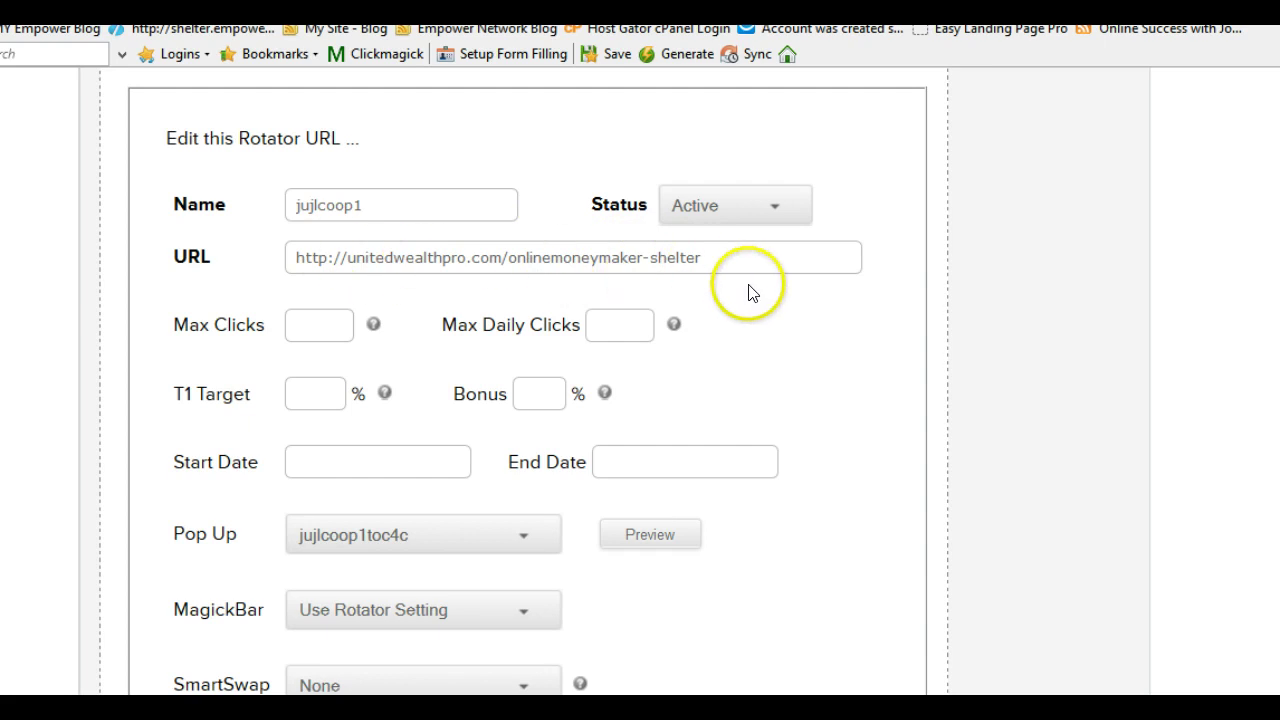
Step: Select jujlcoop1toc4c as the pop up for the jujlcoop1 URL and save it
scroll(750, 295, "down", 3)
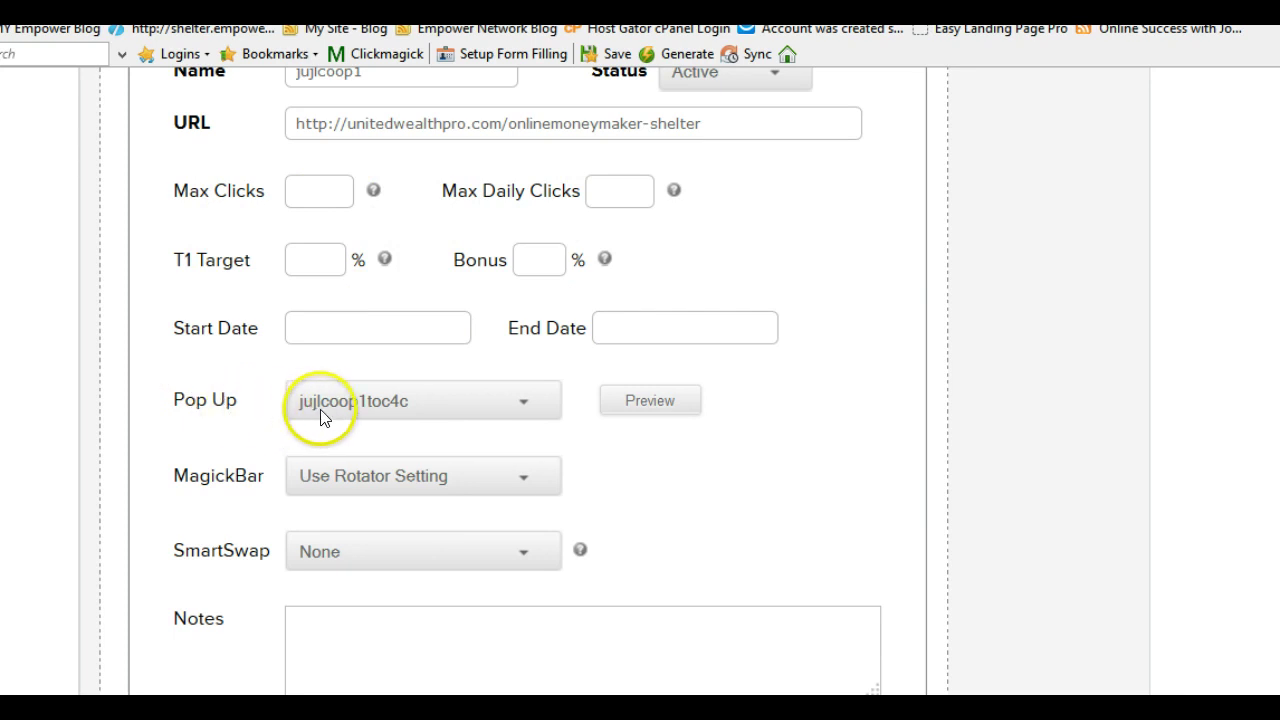
left_click(523, 402)
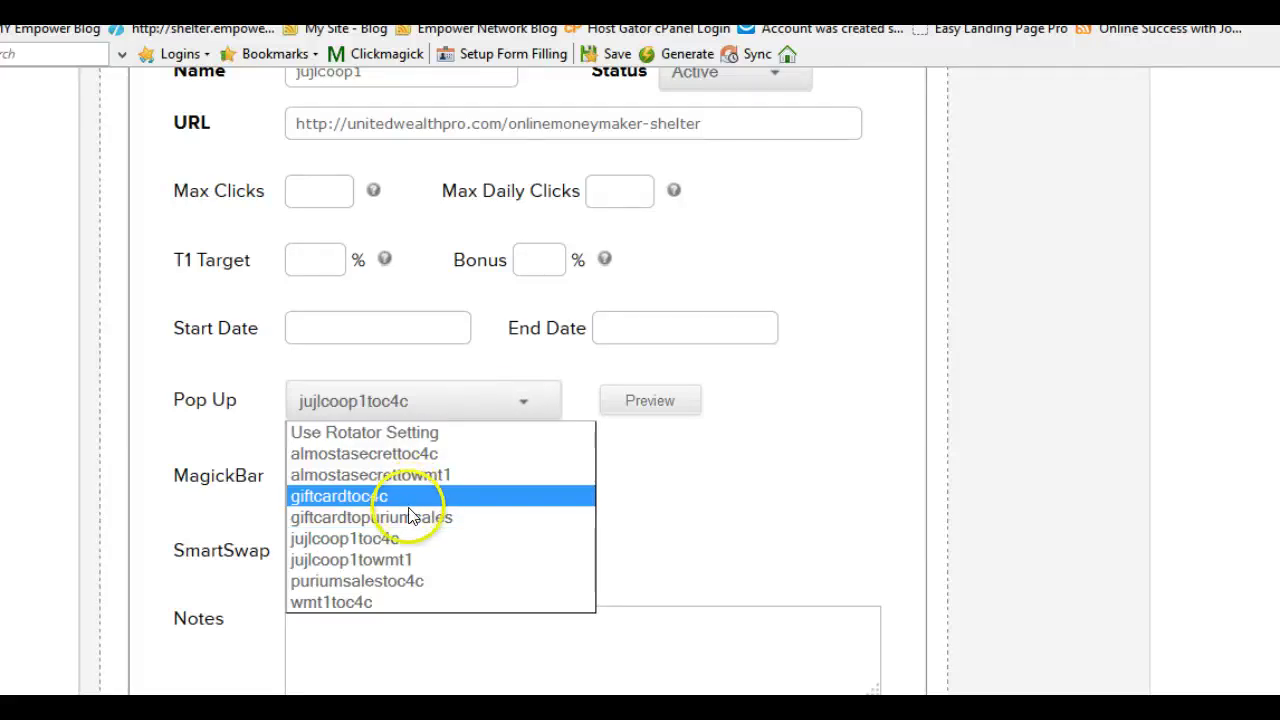
left_click(390, 540)
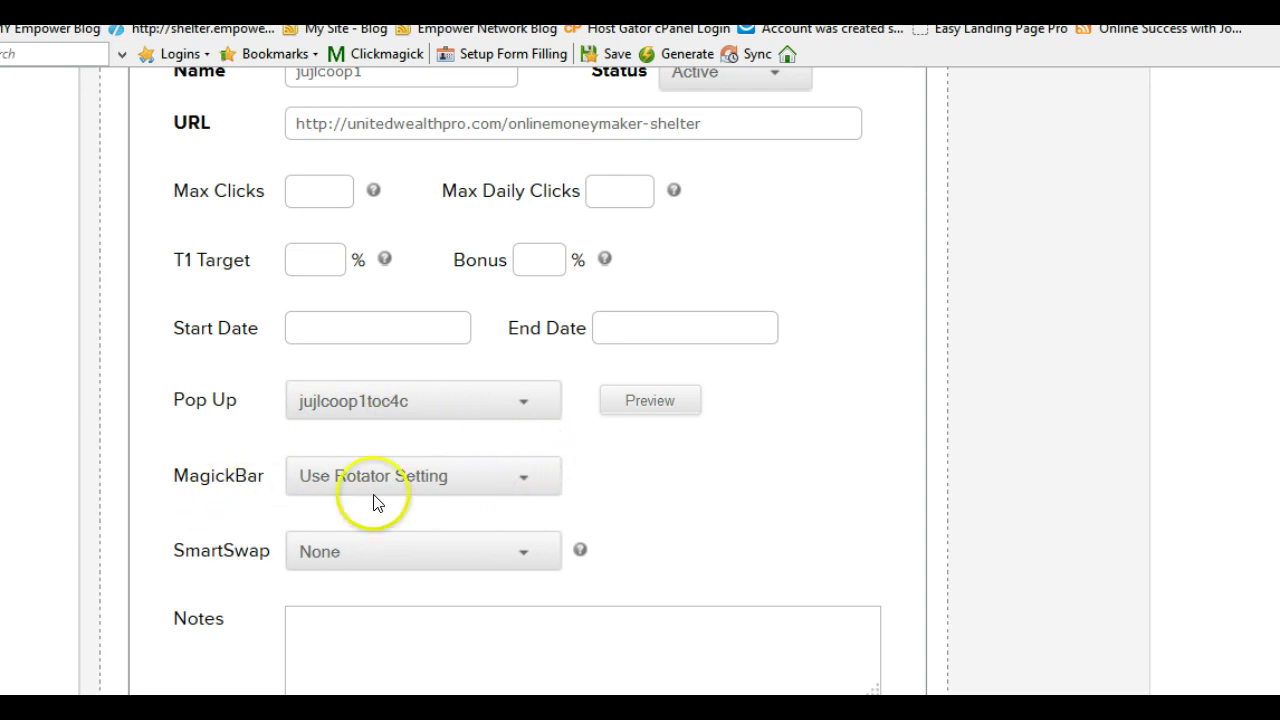
scroll(300, 455, "down", 3)
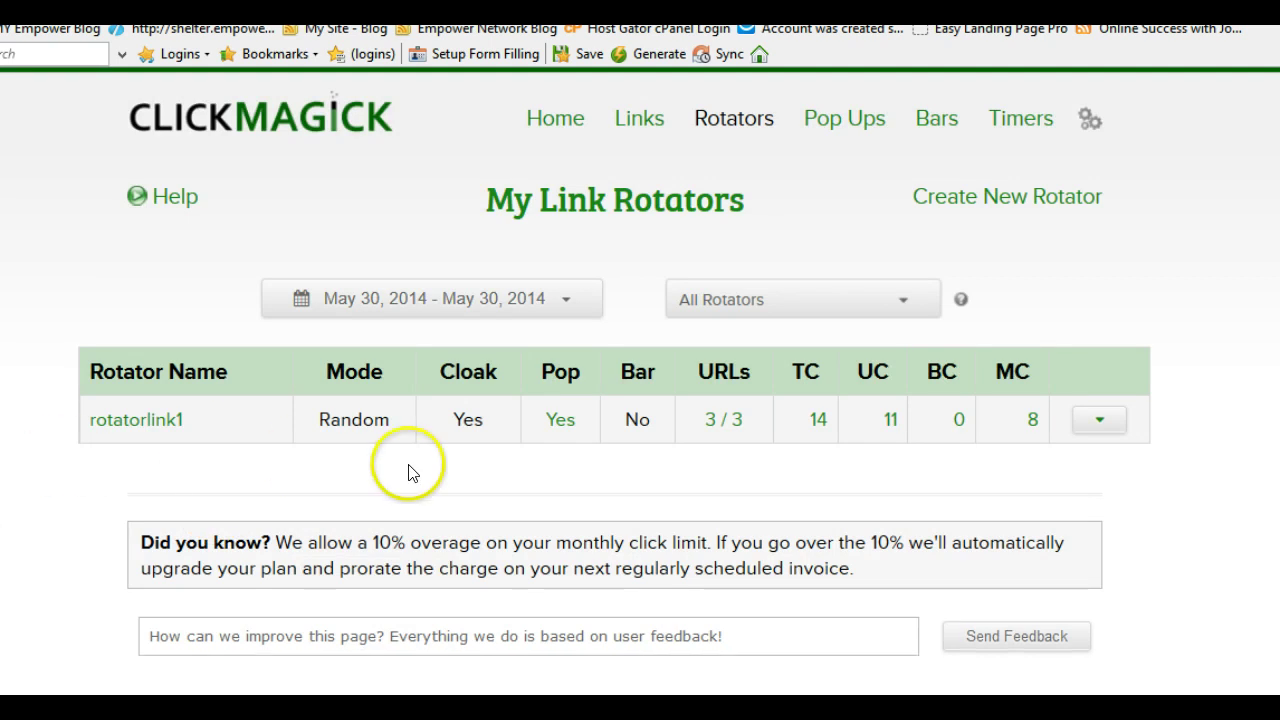
Step: Set almostasecrettoc4c as the pop up for the almostasecret URL of rotatorlink1 and save the URL
left_click(710, 421)
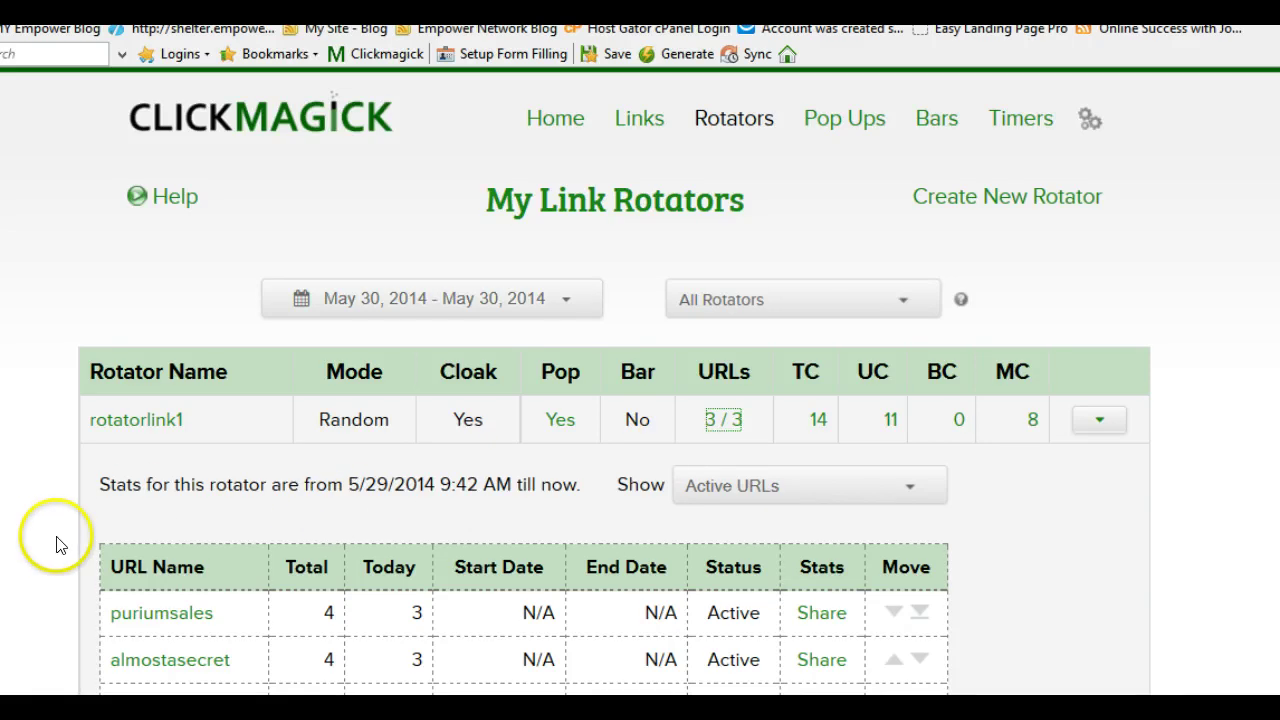
scroll(1094, 451, "down", 3)
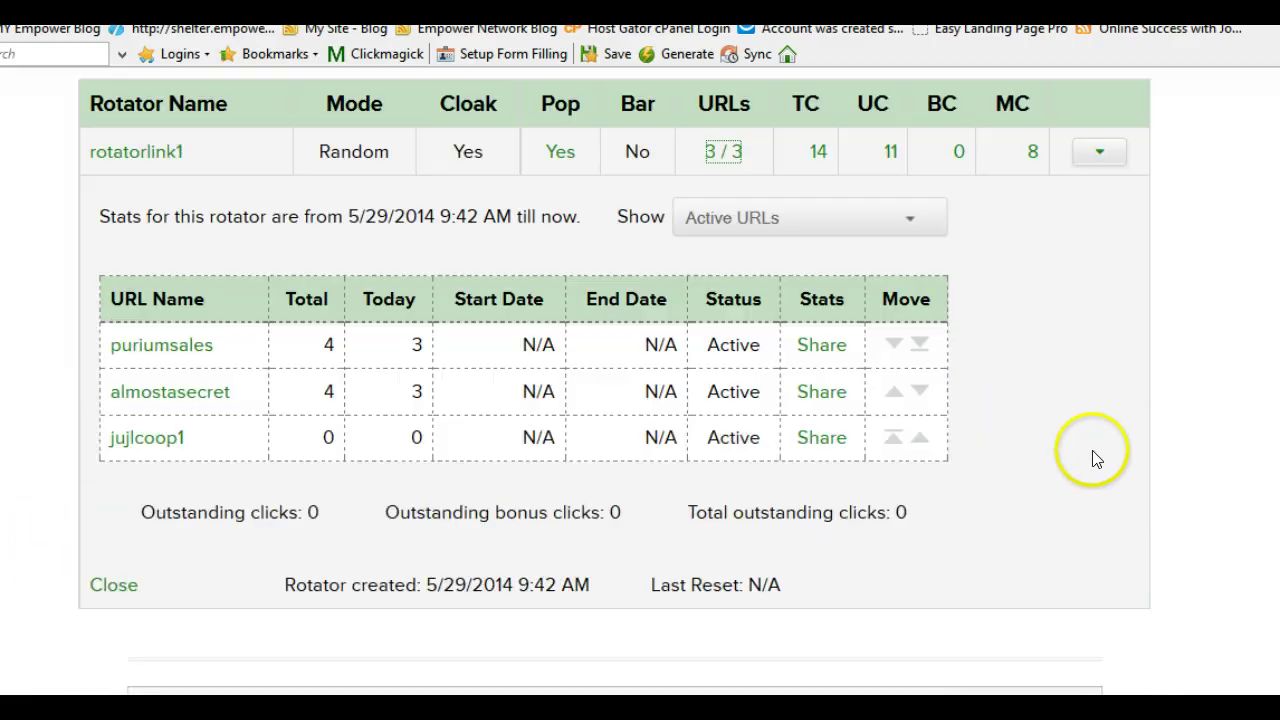
left_click(170, 392)
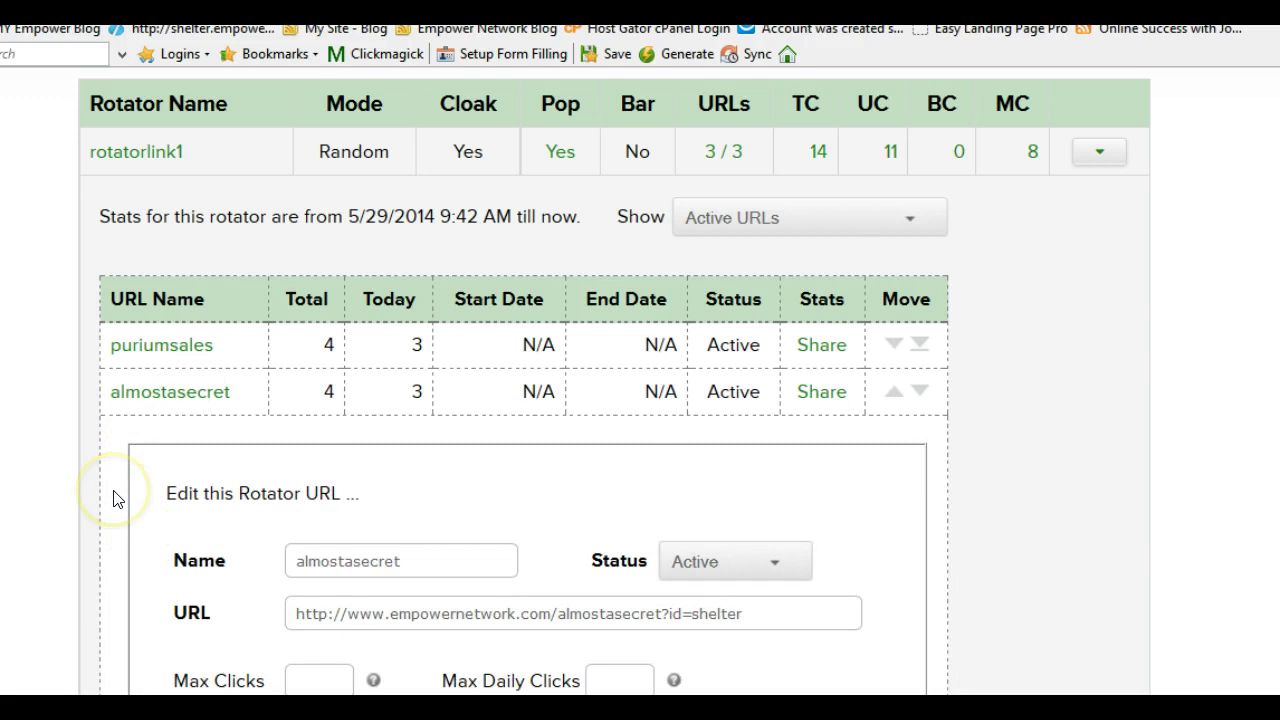
scroll(113, 499, "down", 3)
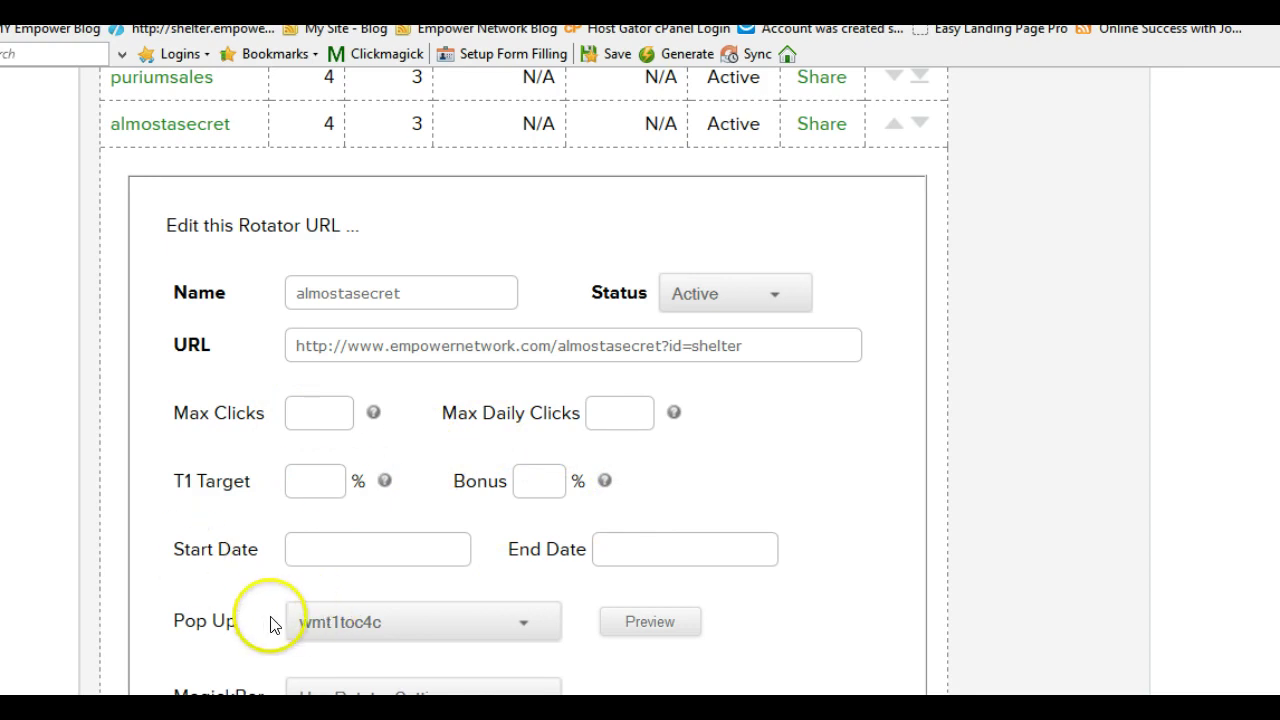
left_click(523, 624)
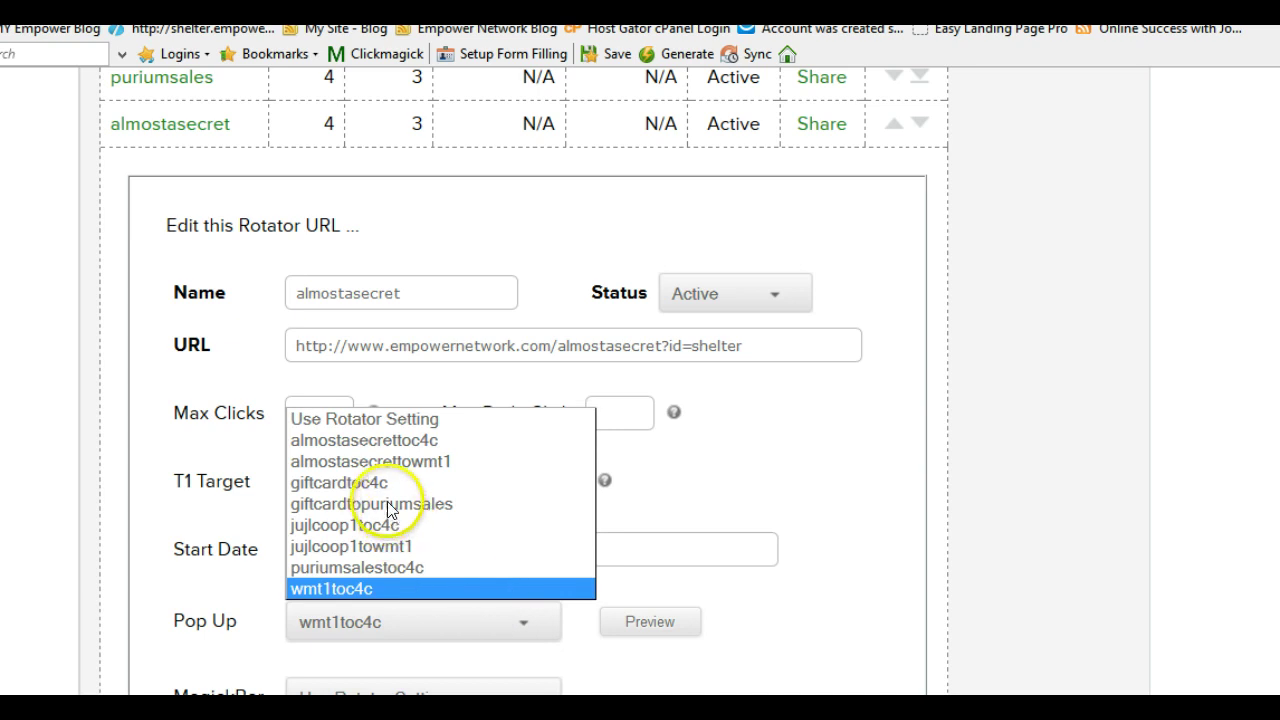
left_click(392, 440)
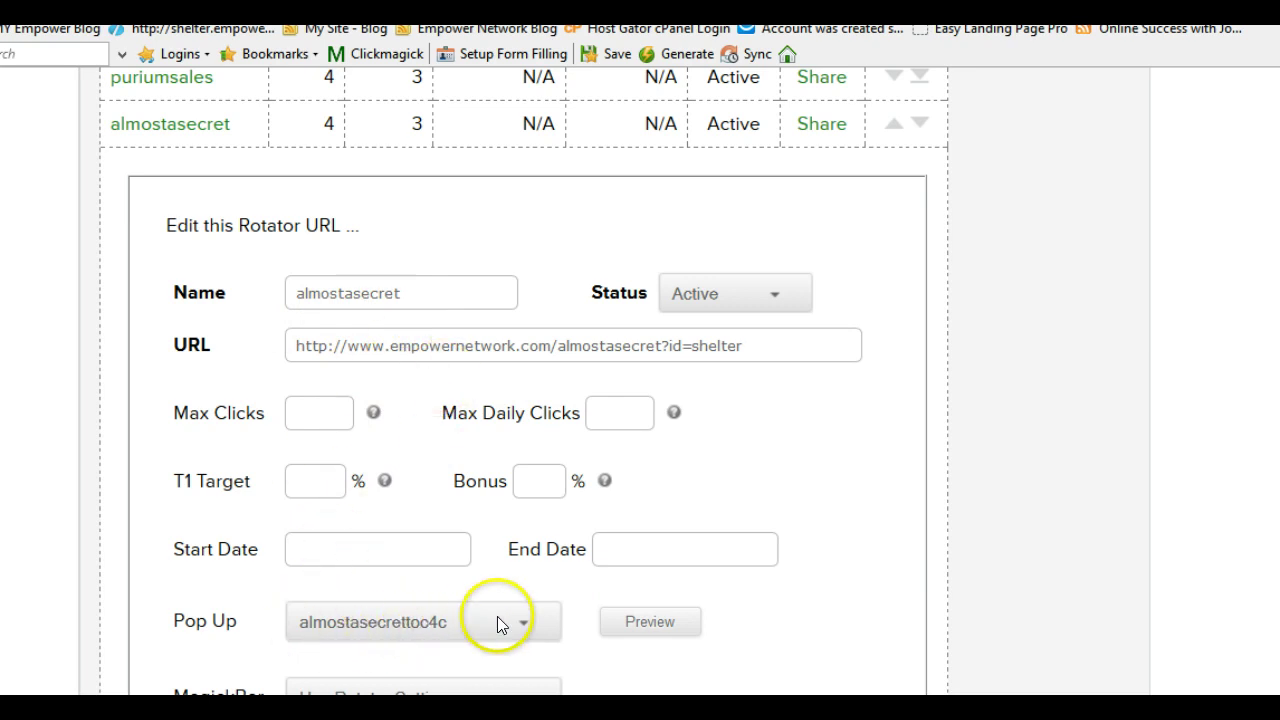
scroll(809, 603, "down", 4)
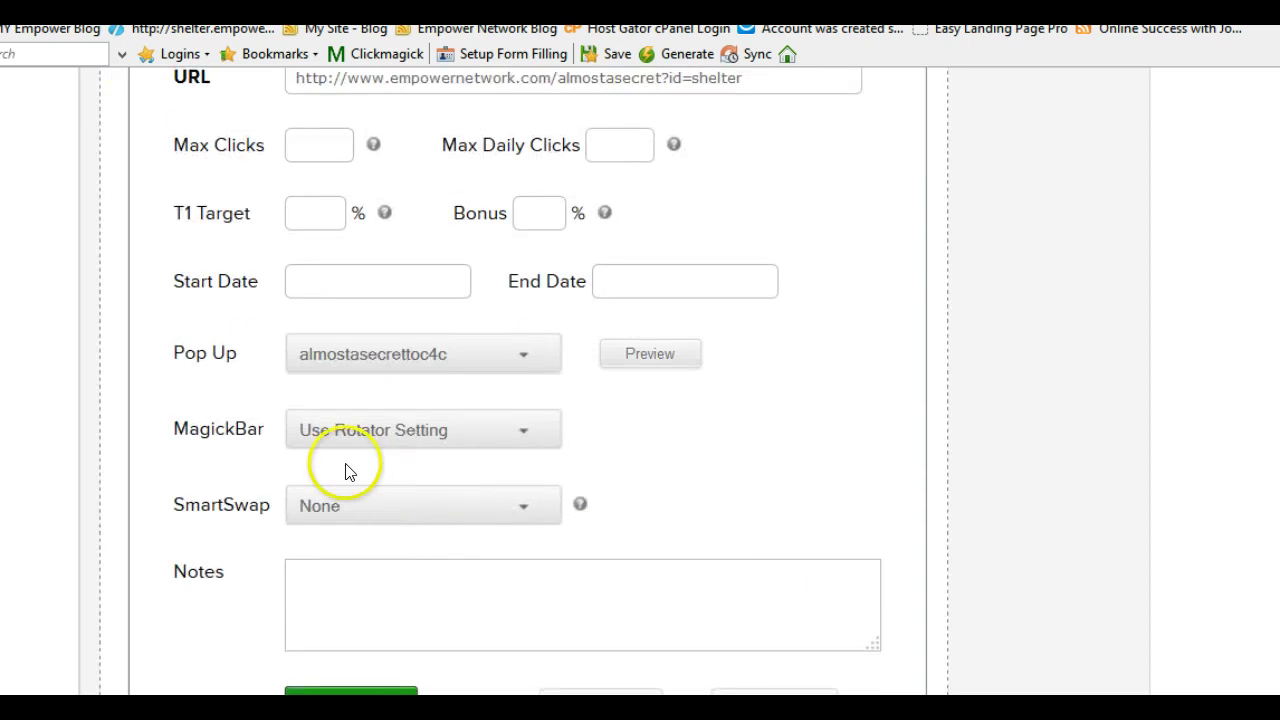
scroll(320, 607, "up", 1)
scroll(313, 604, "down", 3)
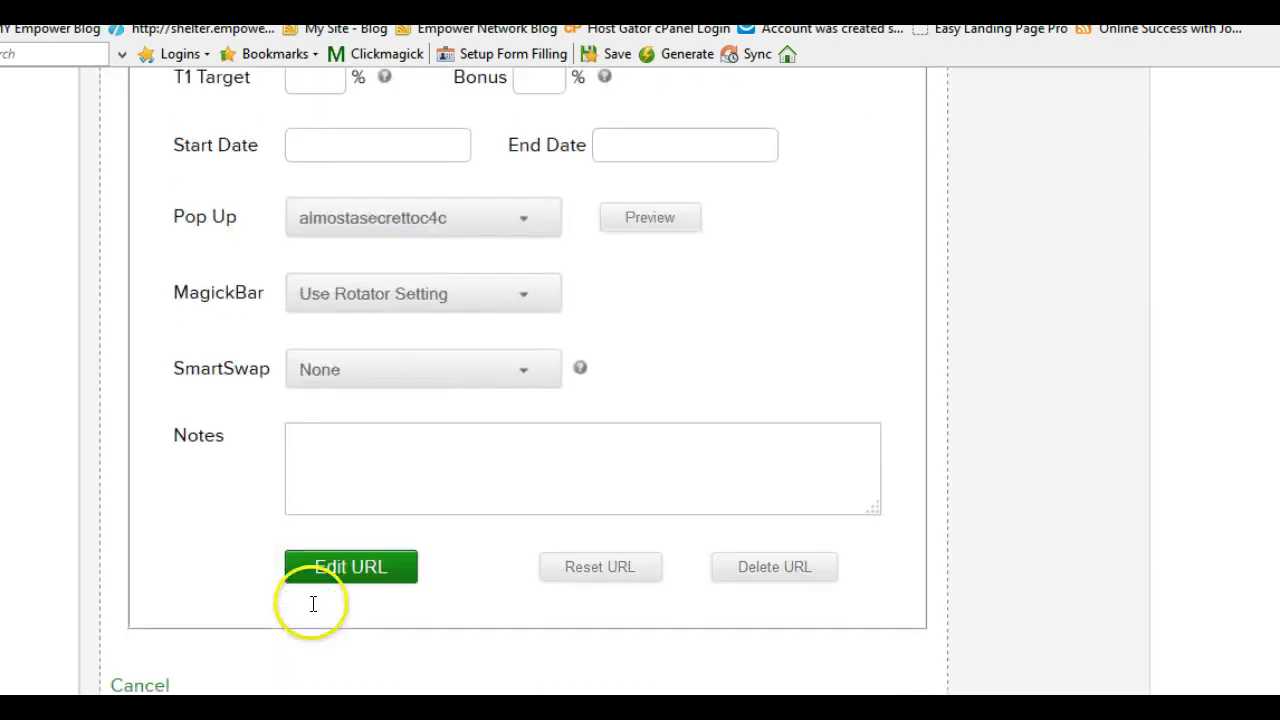
scroll(313, 604, "down", 2)
left_click(346, 443)
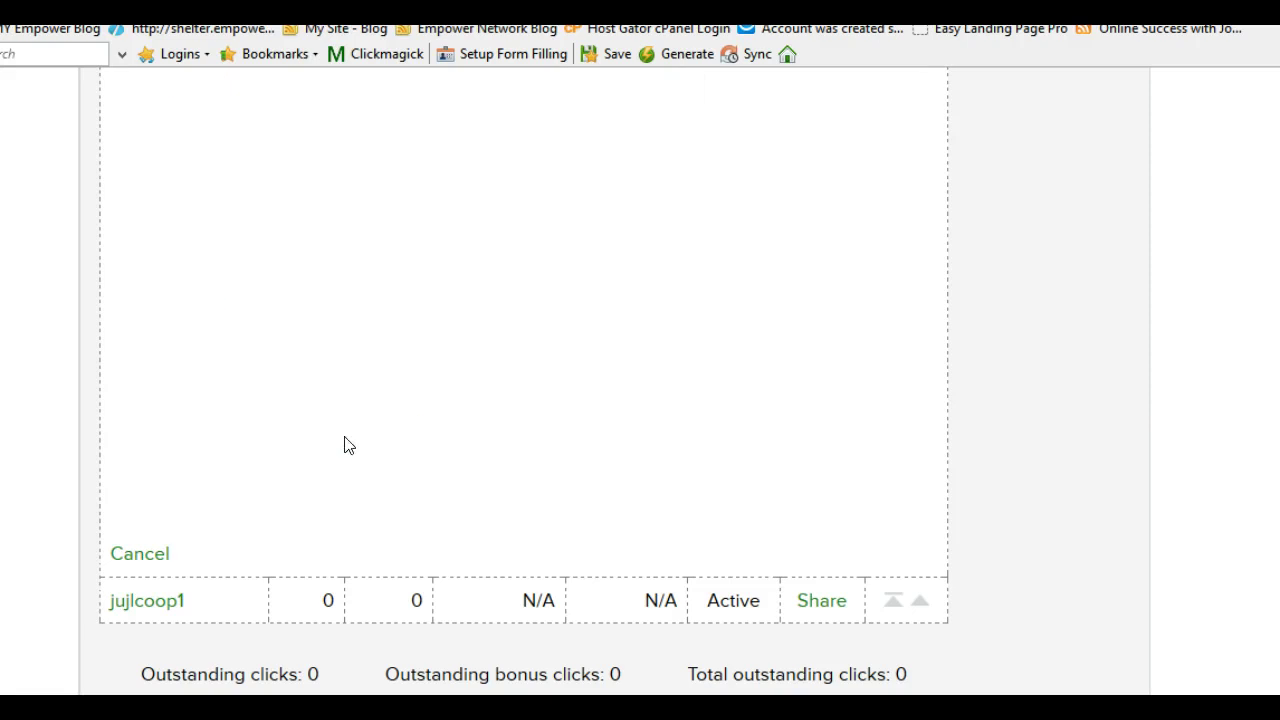
left_click(369, 428)
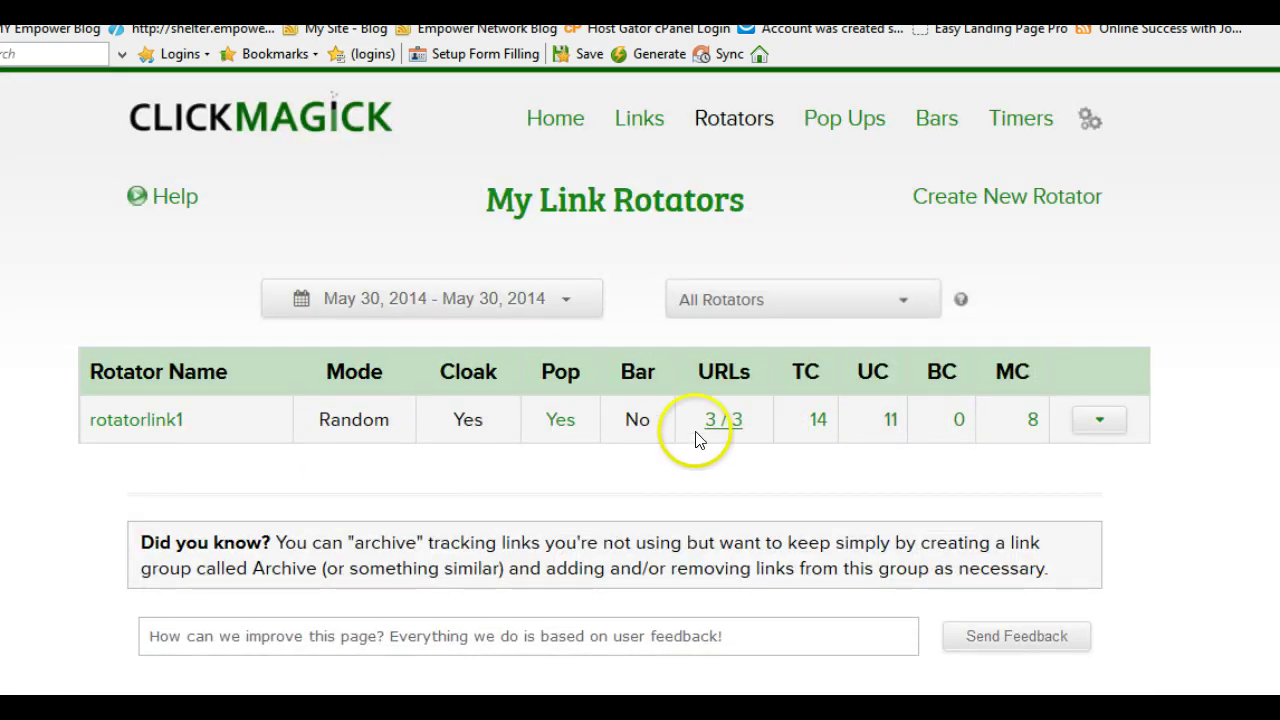
Step: Set giftcardtoc4c as the pop up for the puriumsales URL of rotatorlink1 and save the URL
left_click(729, 422)
left_click(729, 422)
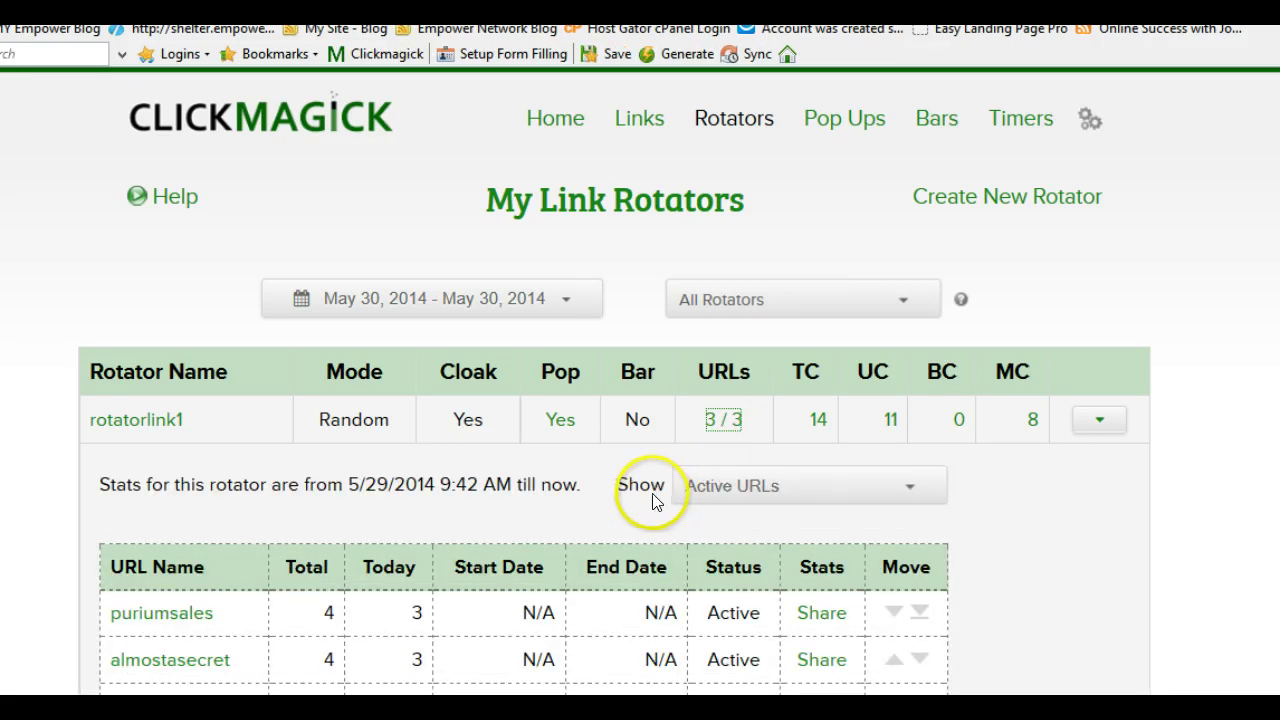
scroll(653, 502, "down", 2)
left_click(152, 486)
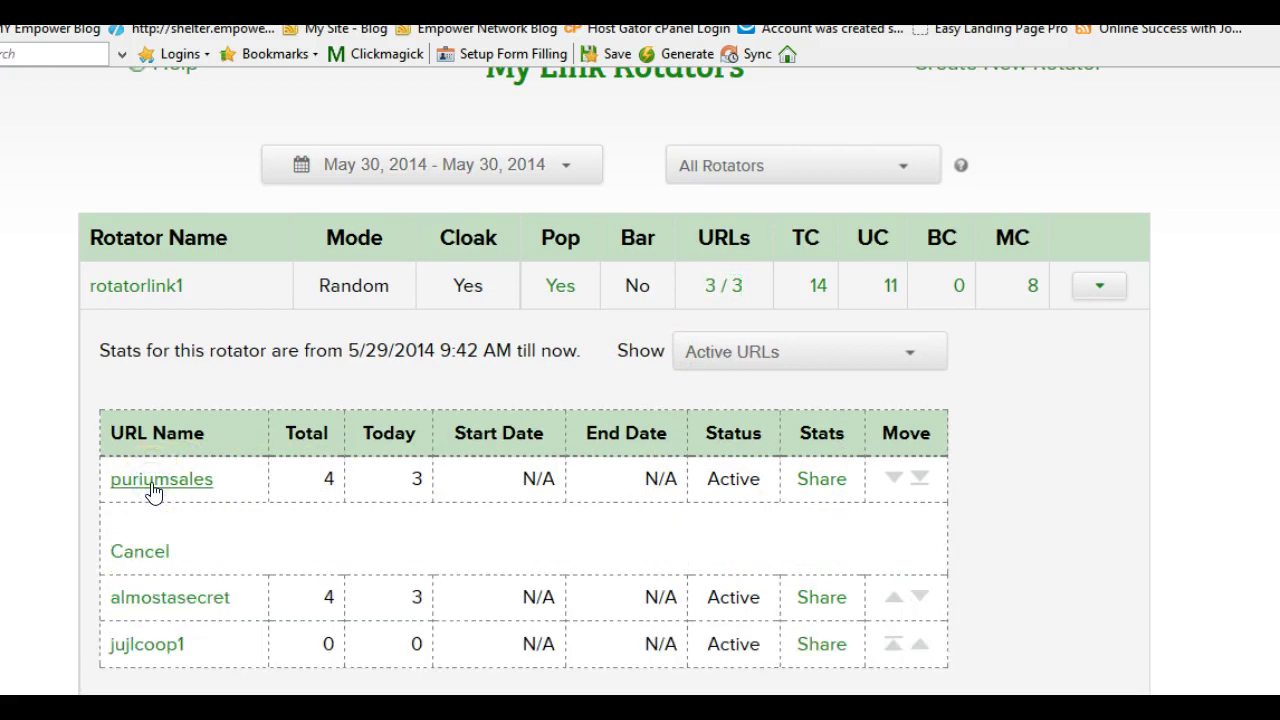
scroll(152, 490, "down", 3)
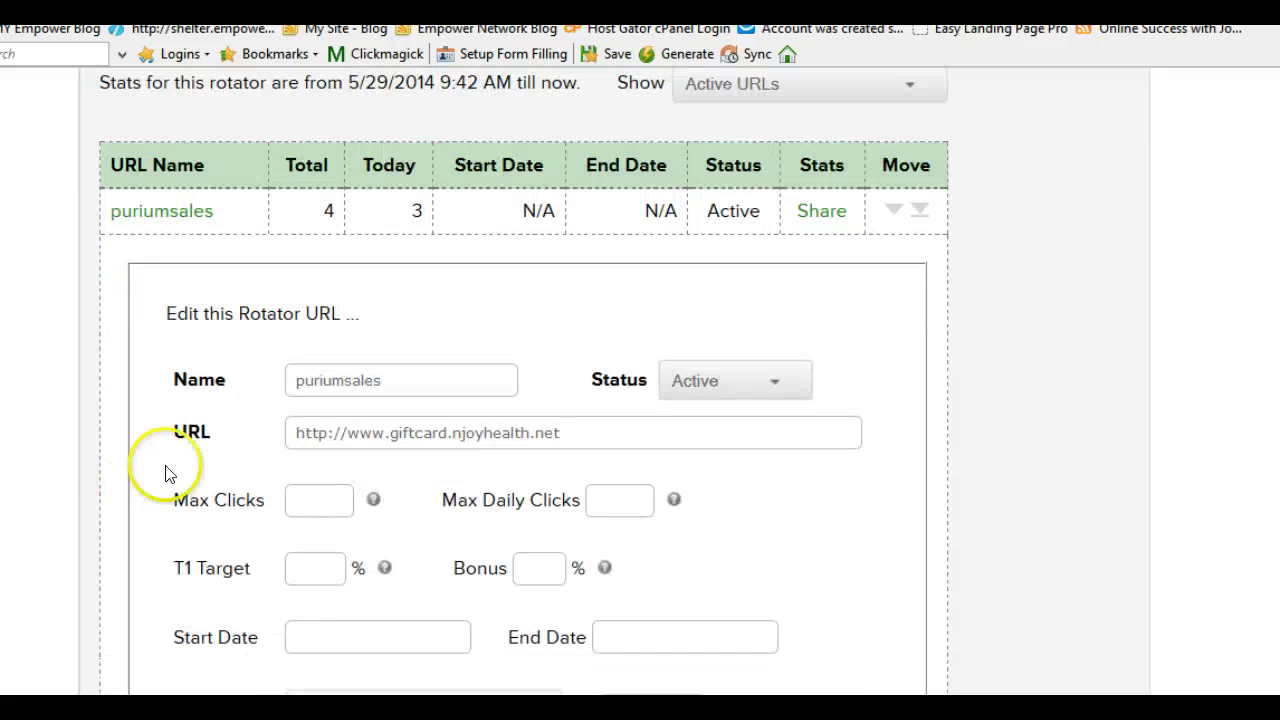
scroll(400, 380, "down", 2)
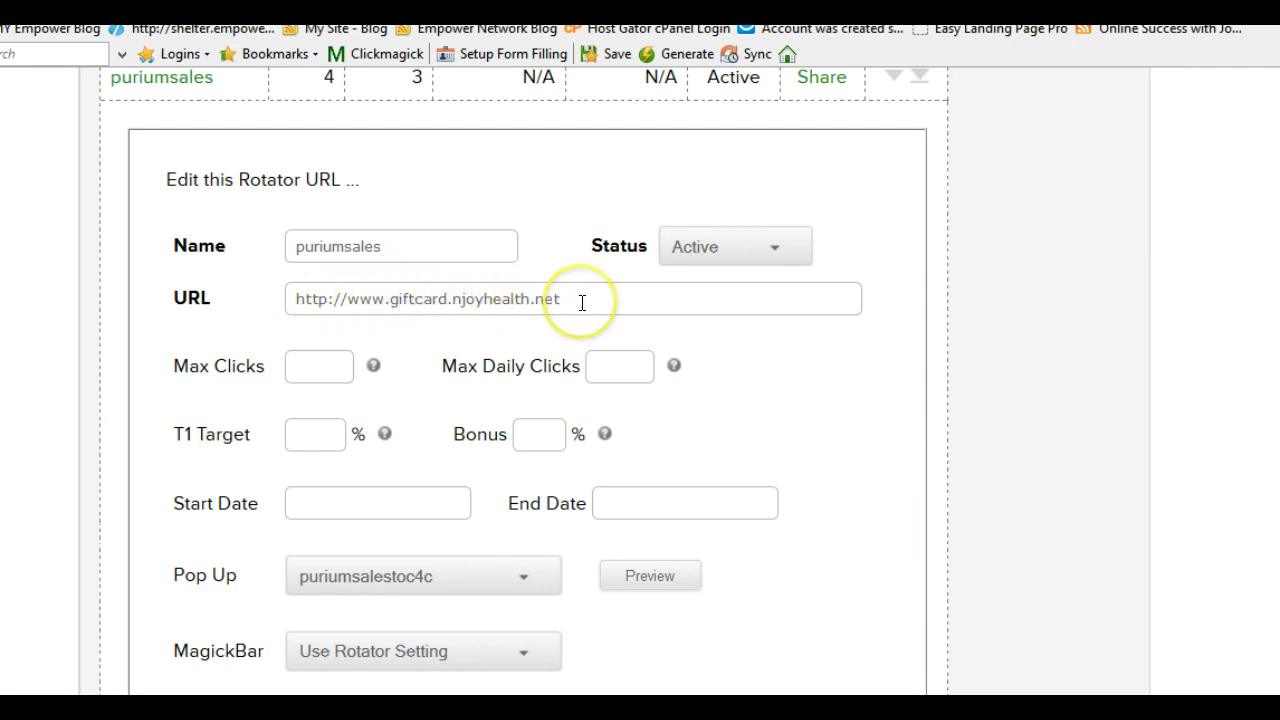
scroll(582, 300, "down", 3)
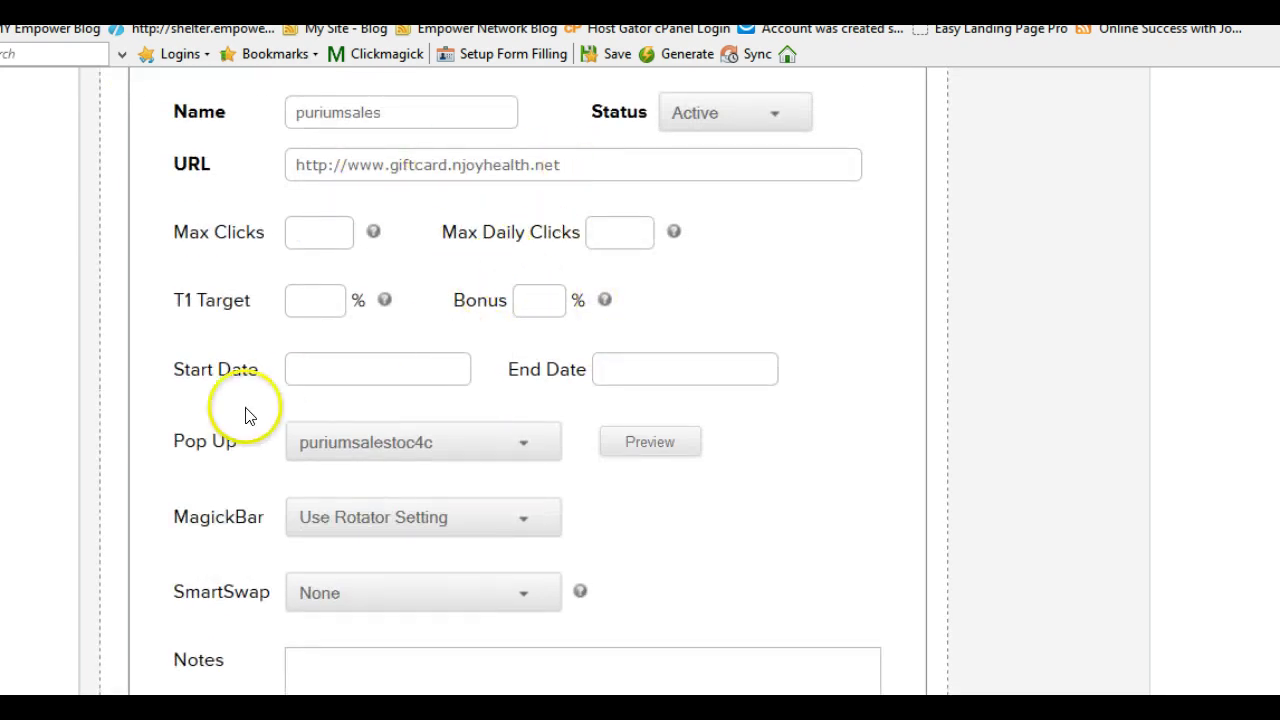
left_click(528, 452)
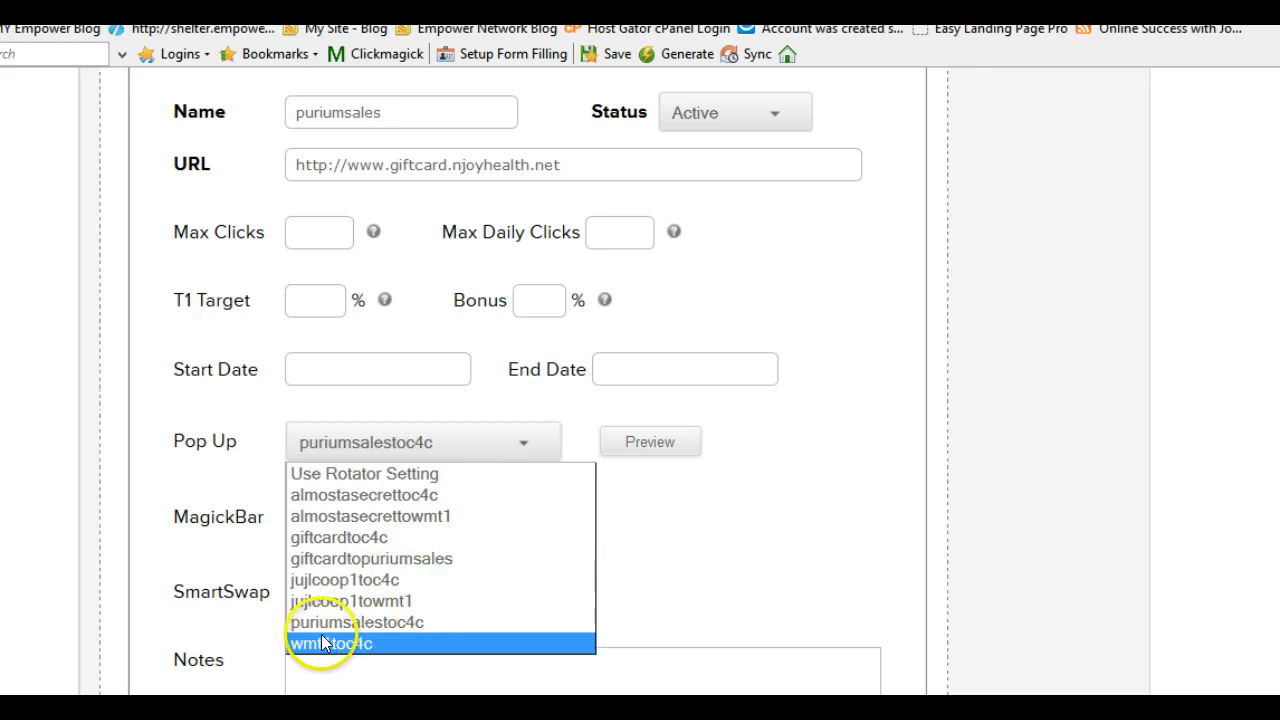
left_click(378, 543)
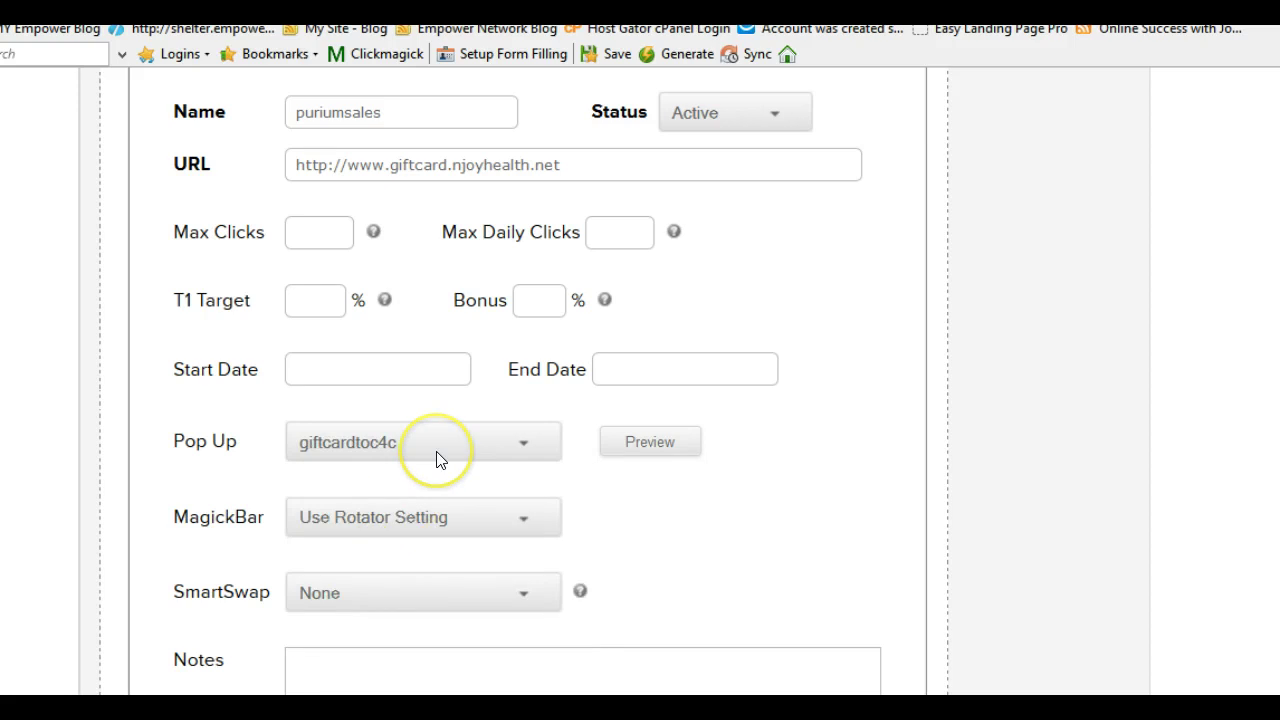
scroll(675, 519, "down", 2)
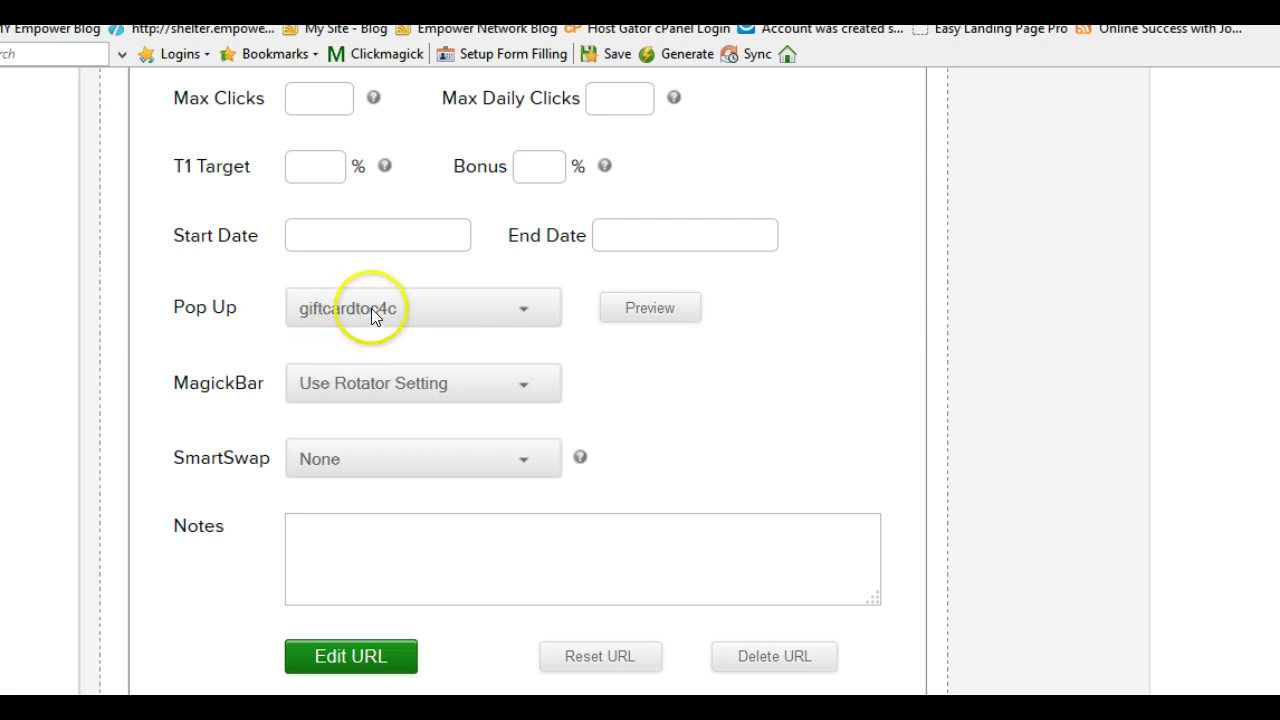
left_click(350, 664)
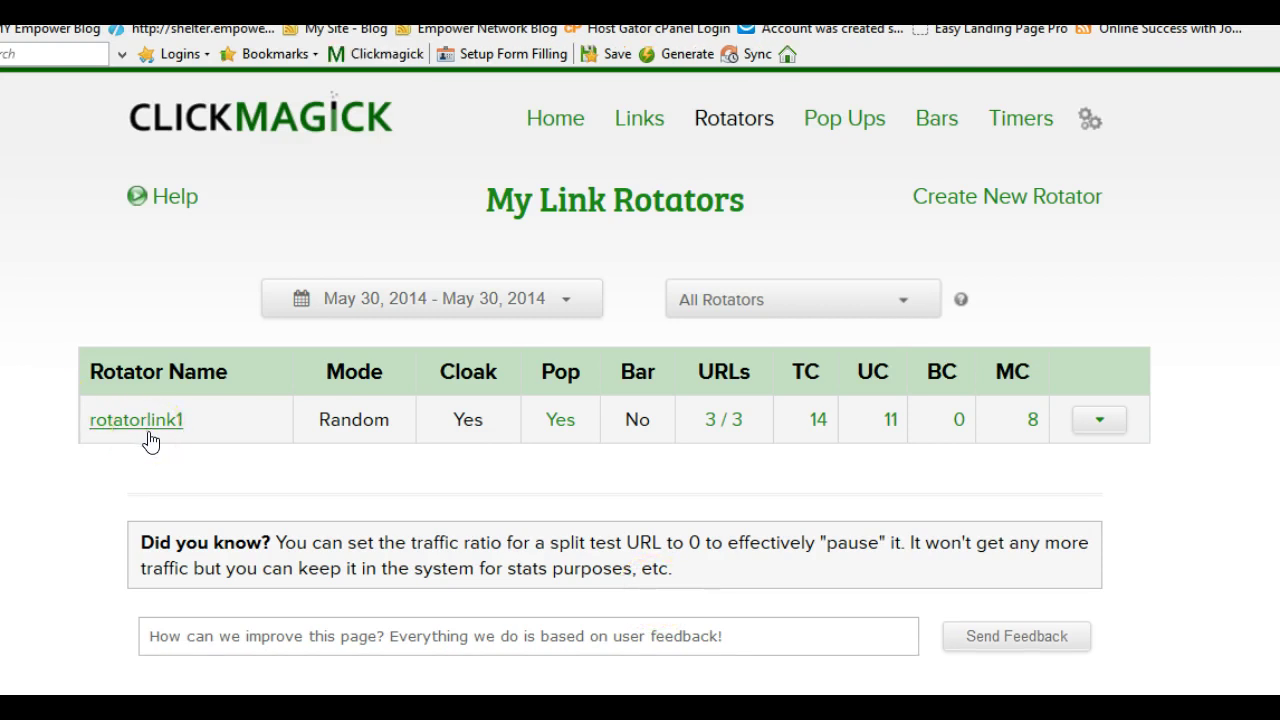
Step: Go to the tracking links and look through the list of existing links
left_click(642, 132)
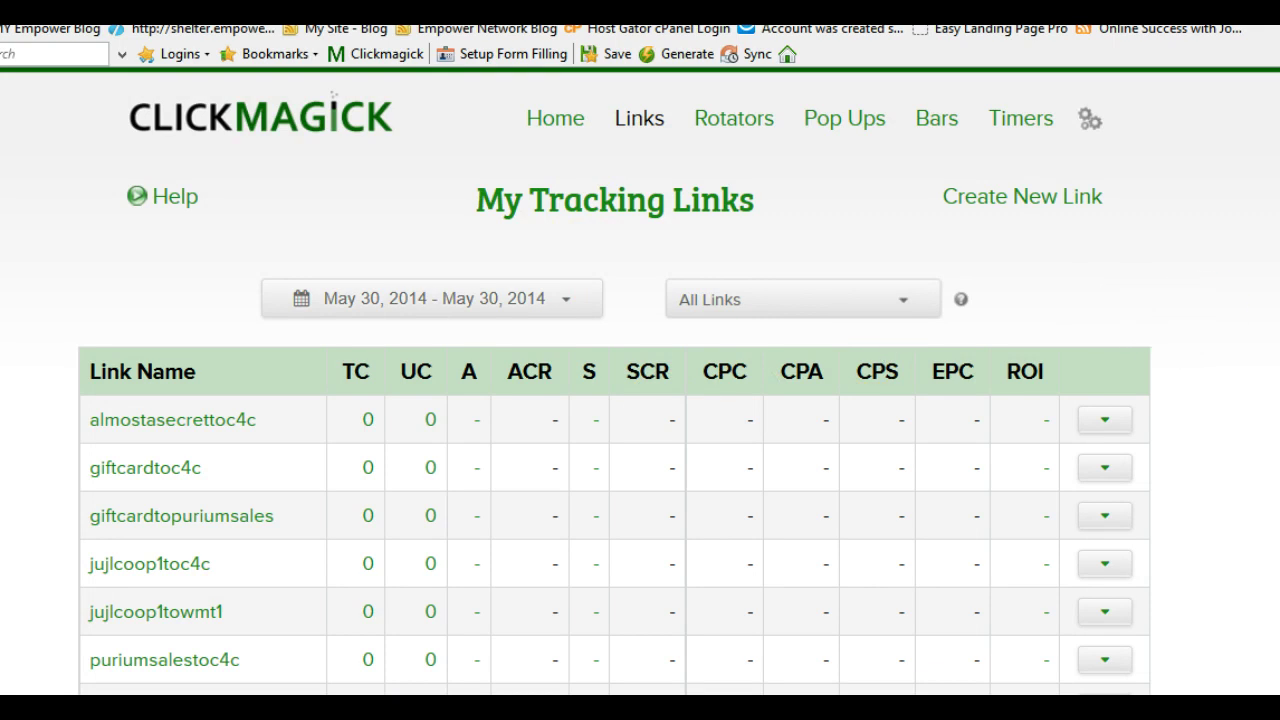
scroll(640, 381, "down", 3)
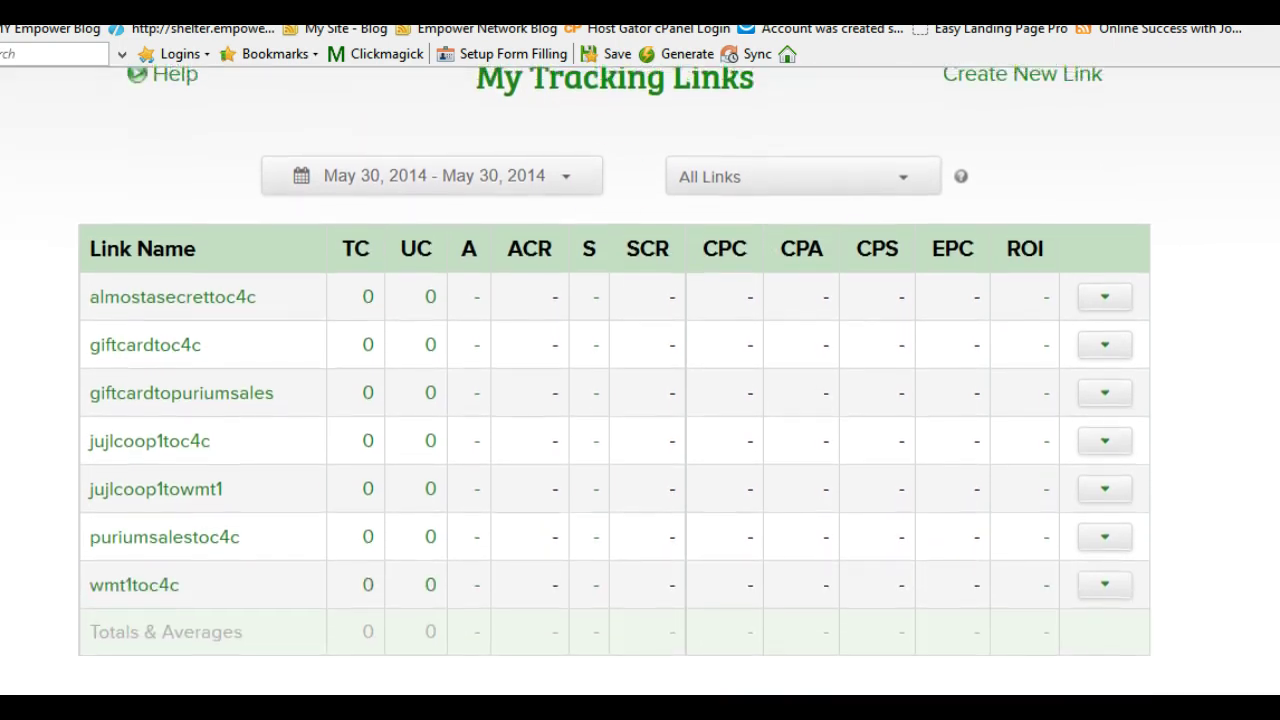
scroll(100, 243, "up", 3)
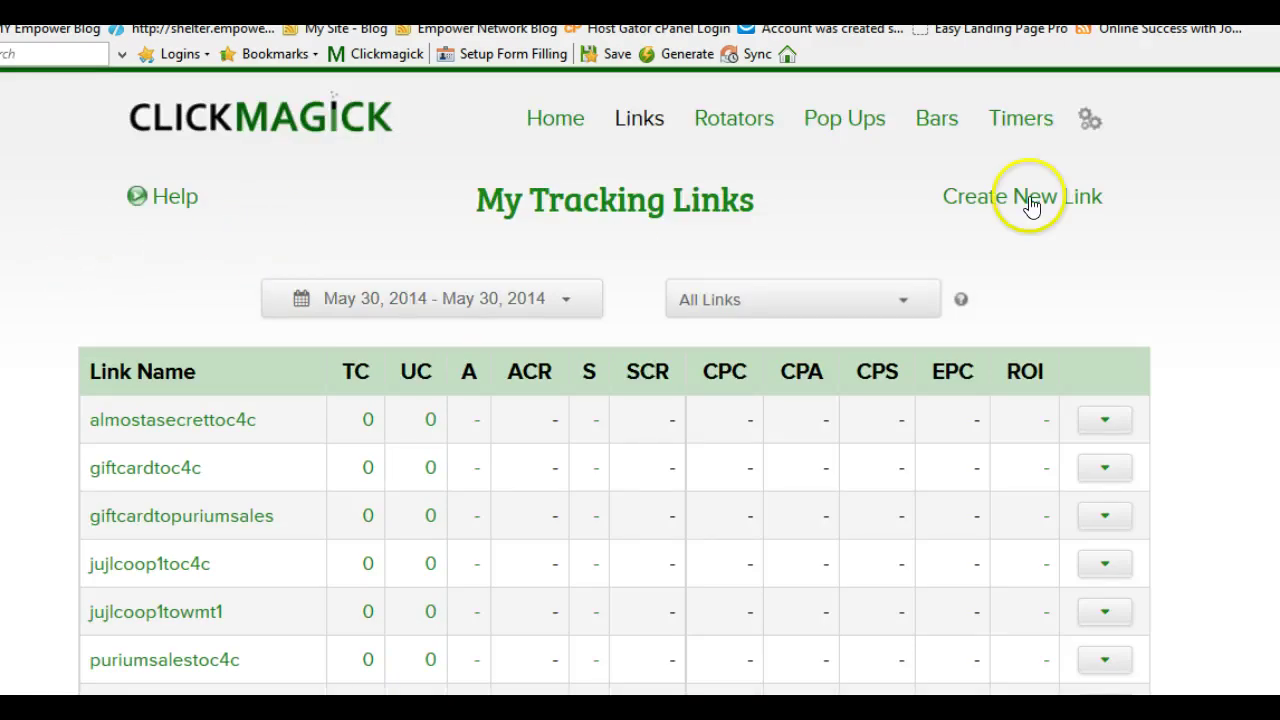
scroll(1222, 280, "down", 2)
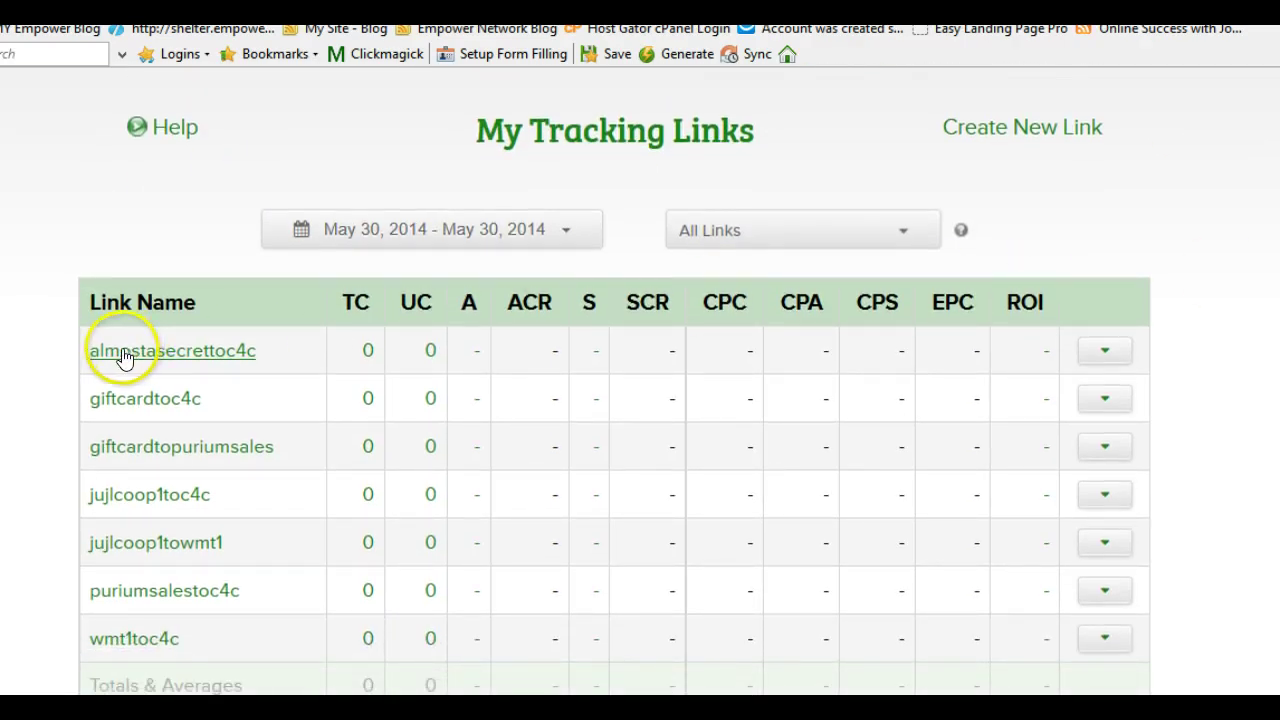
Step: Open the almostasecrettoc4c tracking link and review its name, primary URL, cloaking, pop up, geotargeting, backup URL and mobile URL
mouse_move(119, 357)
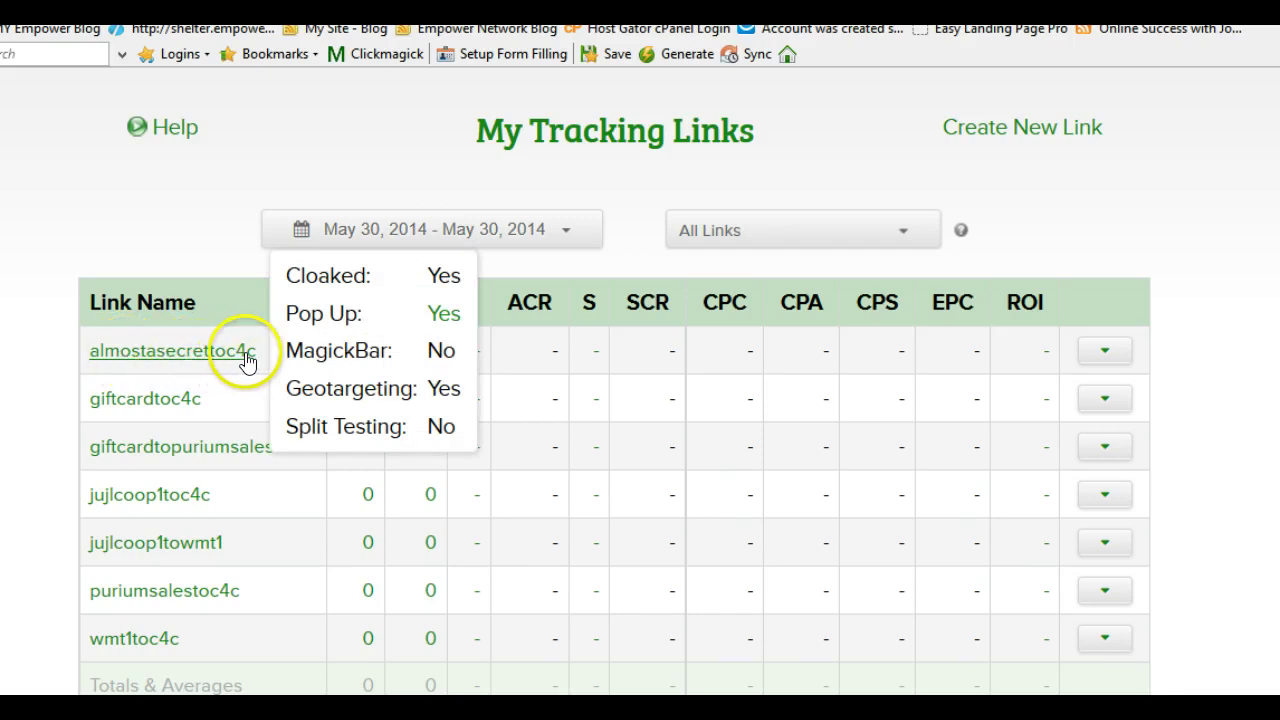
left_click(214, 360)
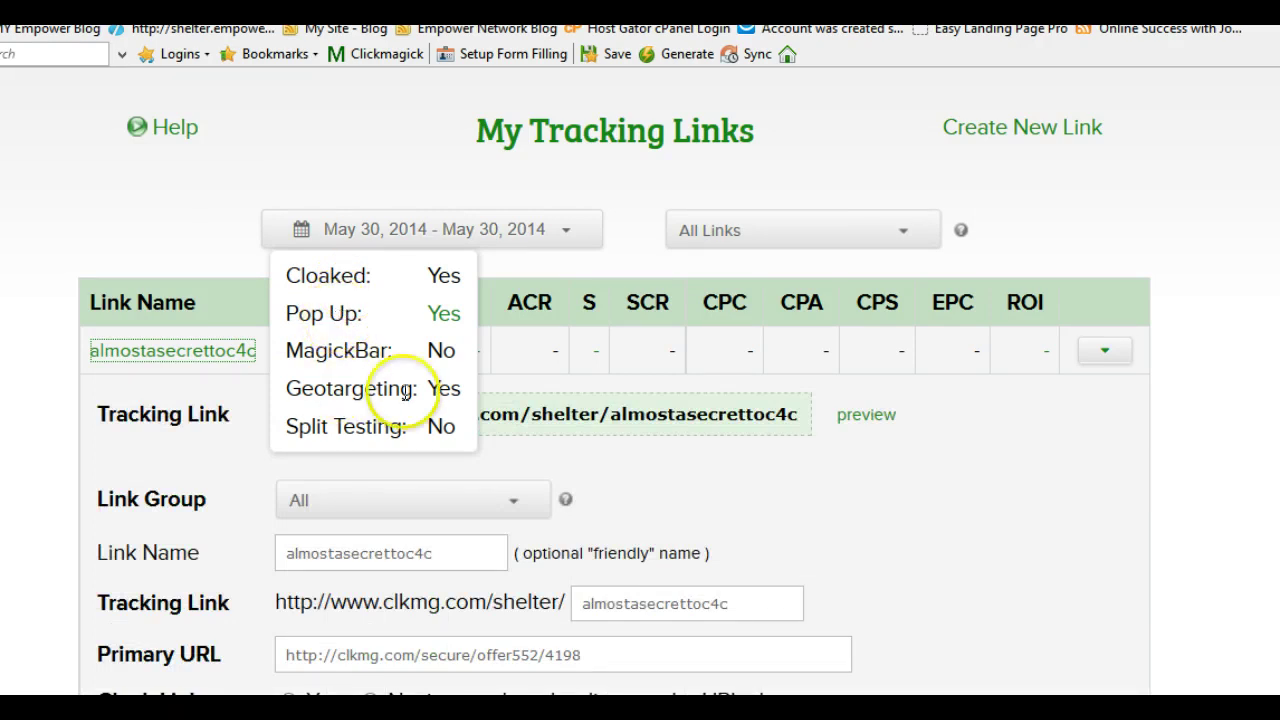
left_click(950, 488)
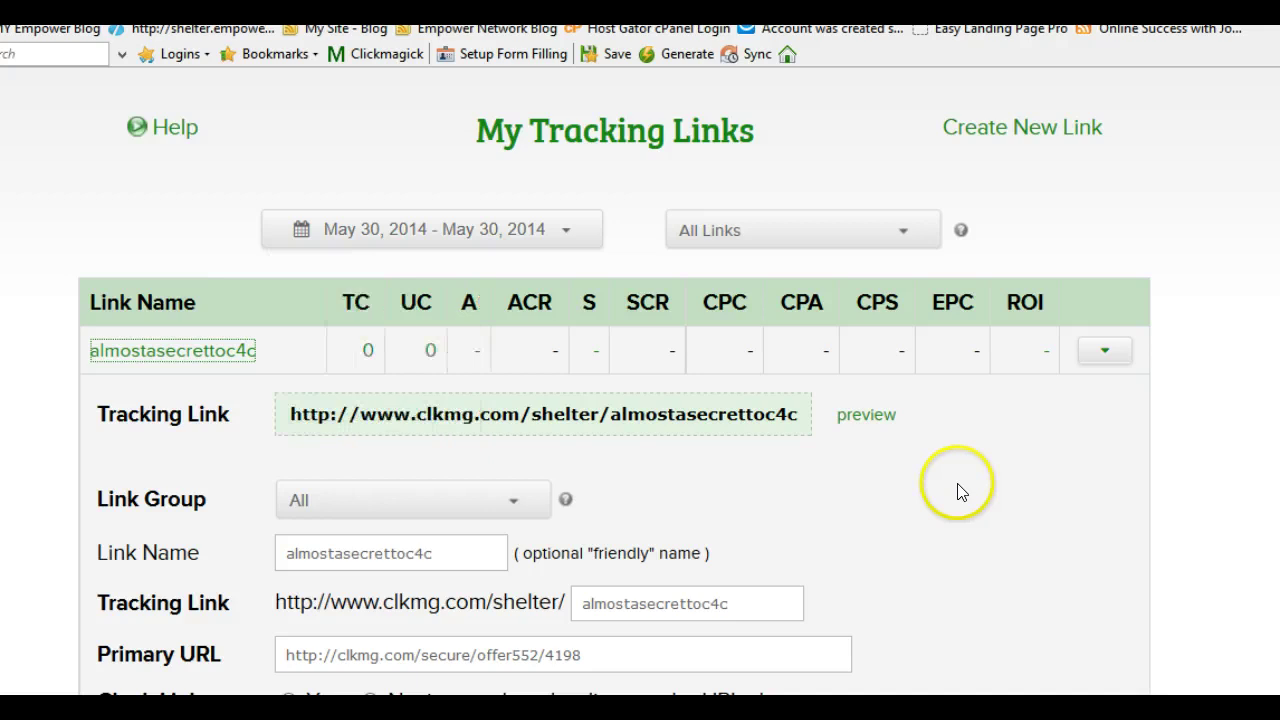
scroll(960, 488, "down", 1)
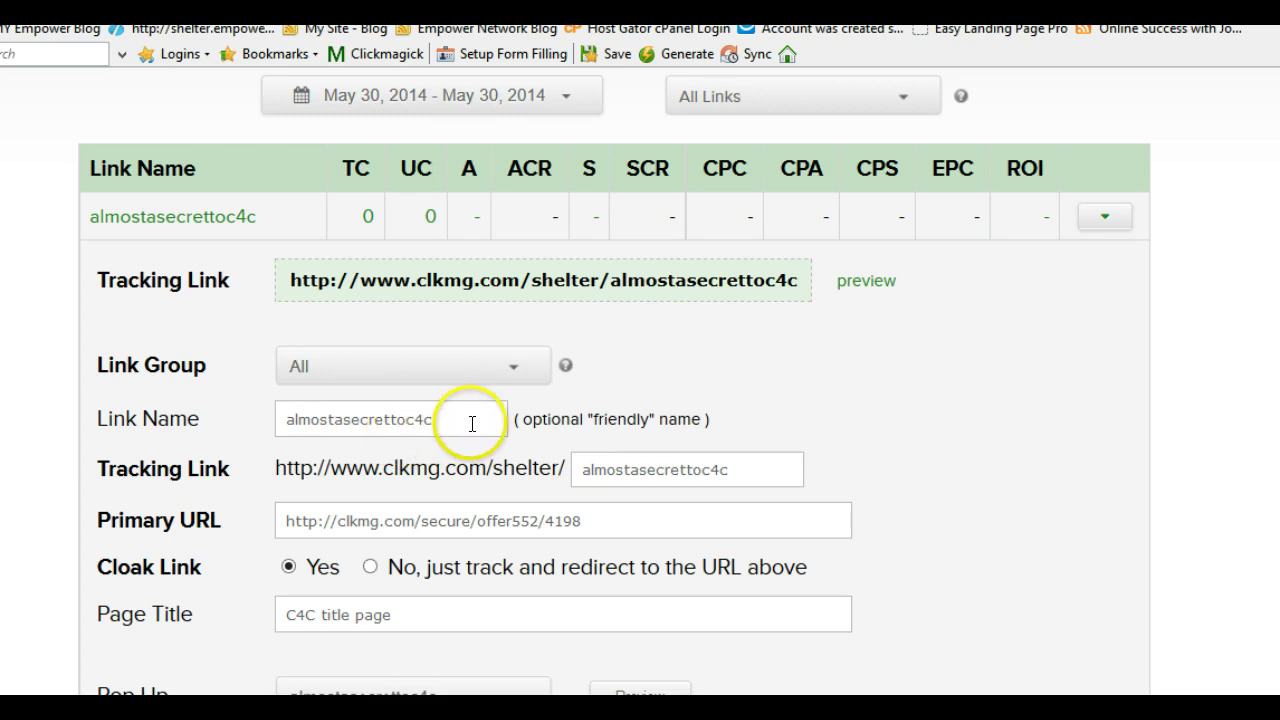
scroll(748, 465, "down", 3)
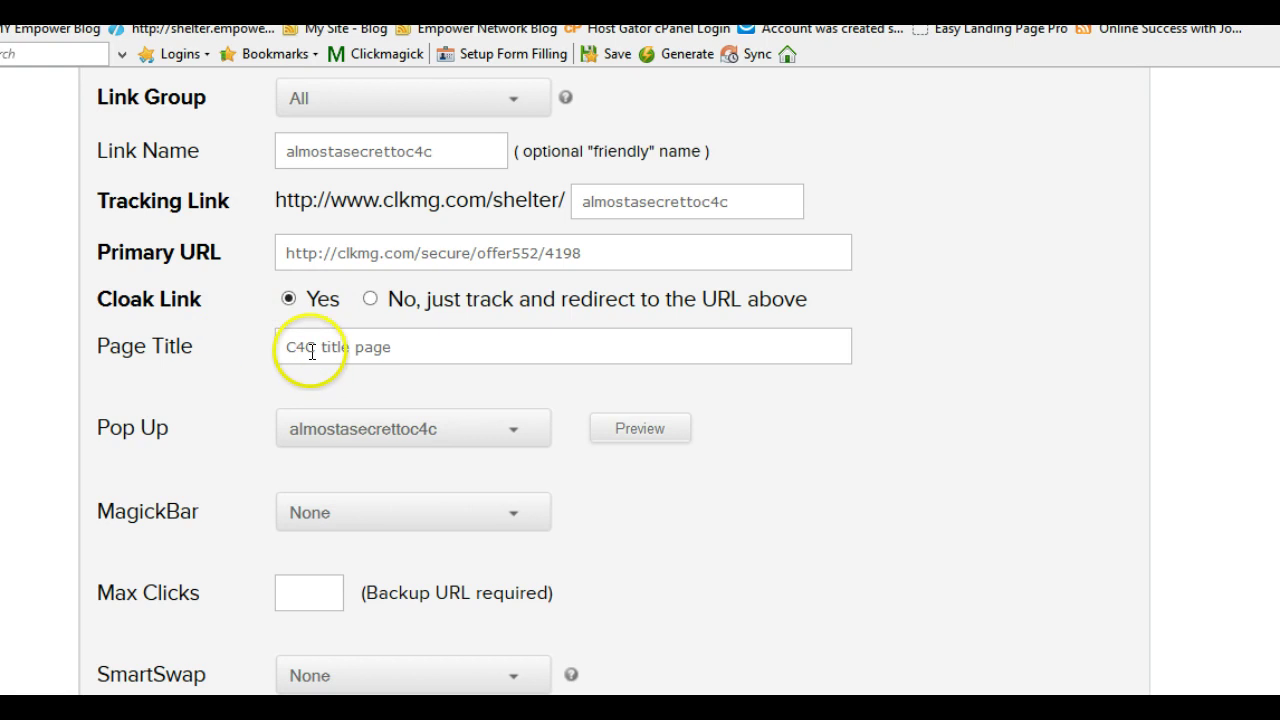
scroll(414, 360, "down", 2)
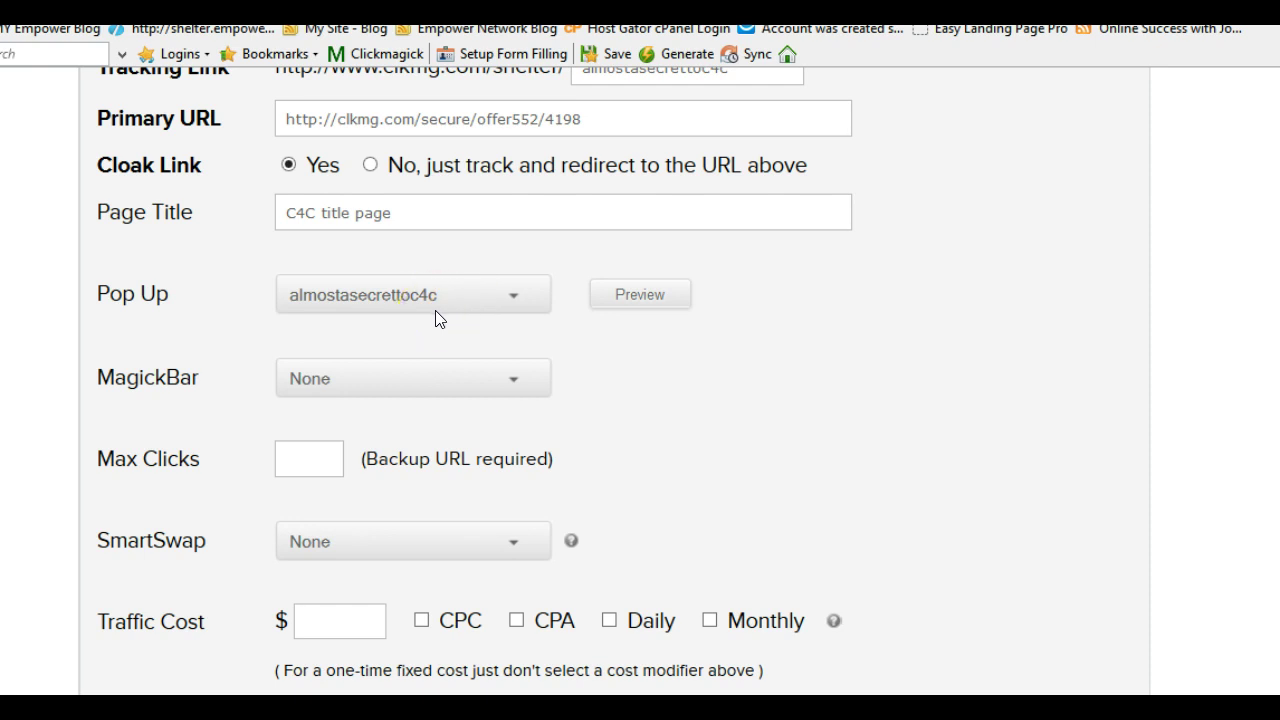
scroll(436, 312, "down", 4)
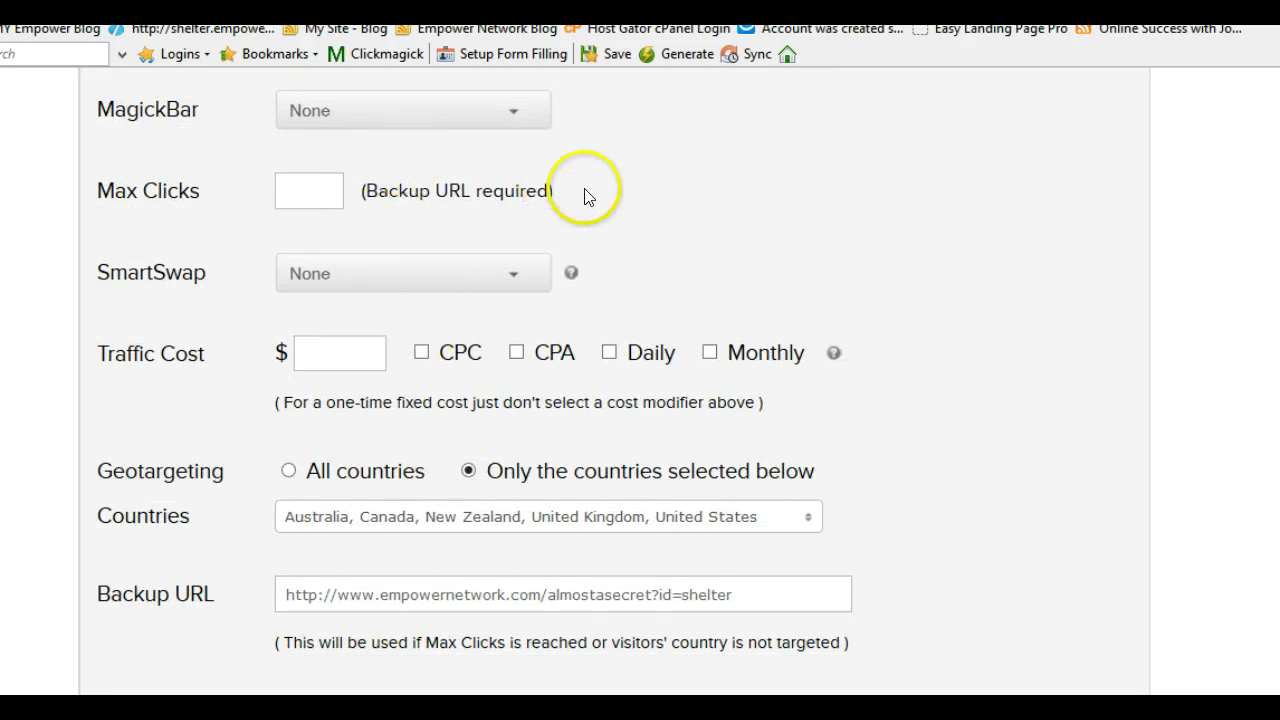
scroll(360, 452, "down", 2)
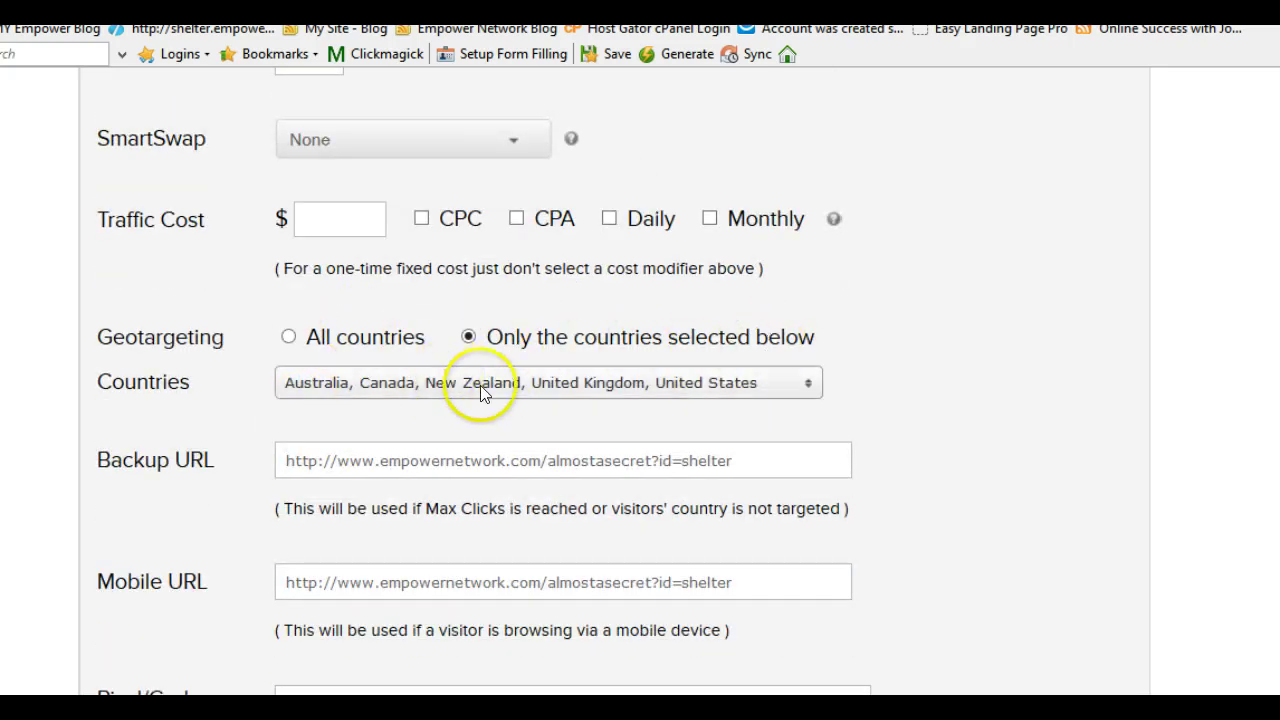
scroll(410, 418, "down", 2)
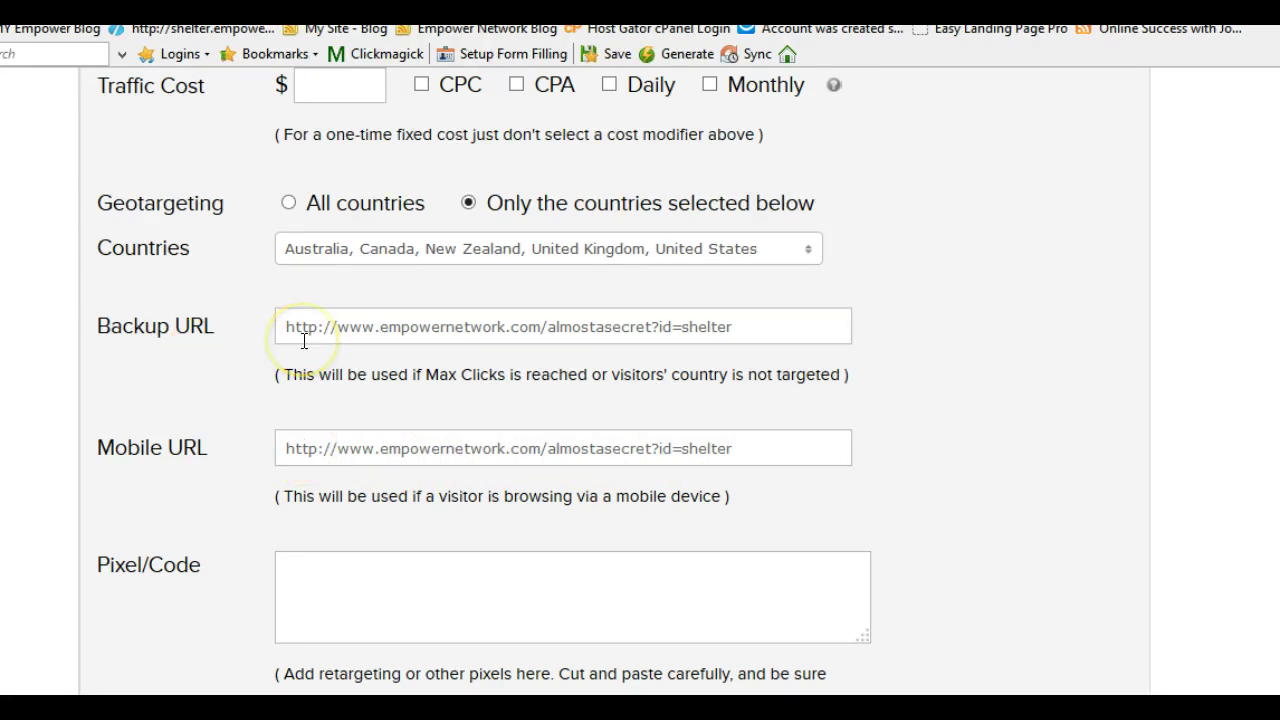
scroll(344, 423, "down", 3)
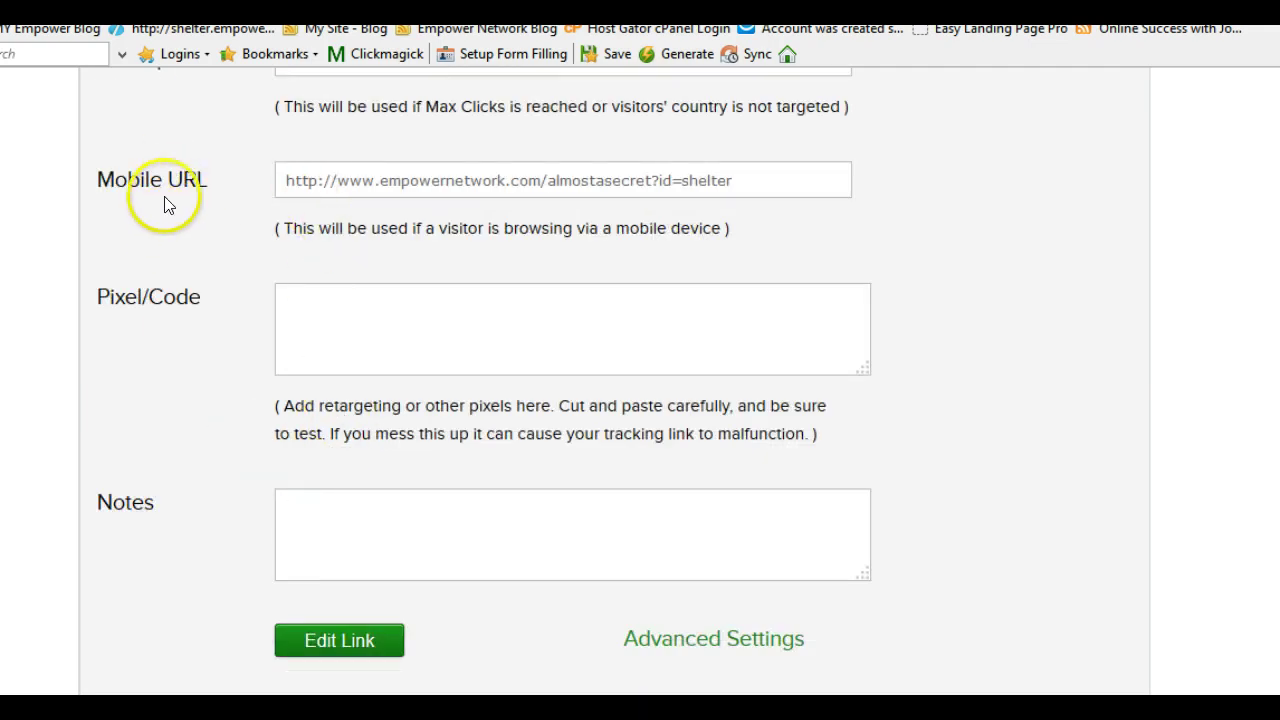
scroll(202, 166, "up", 1)
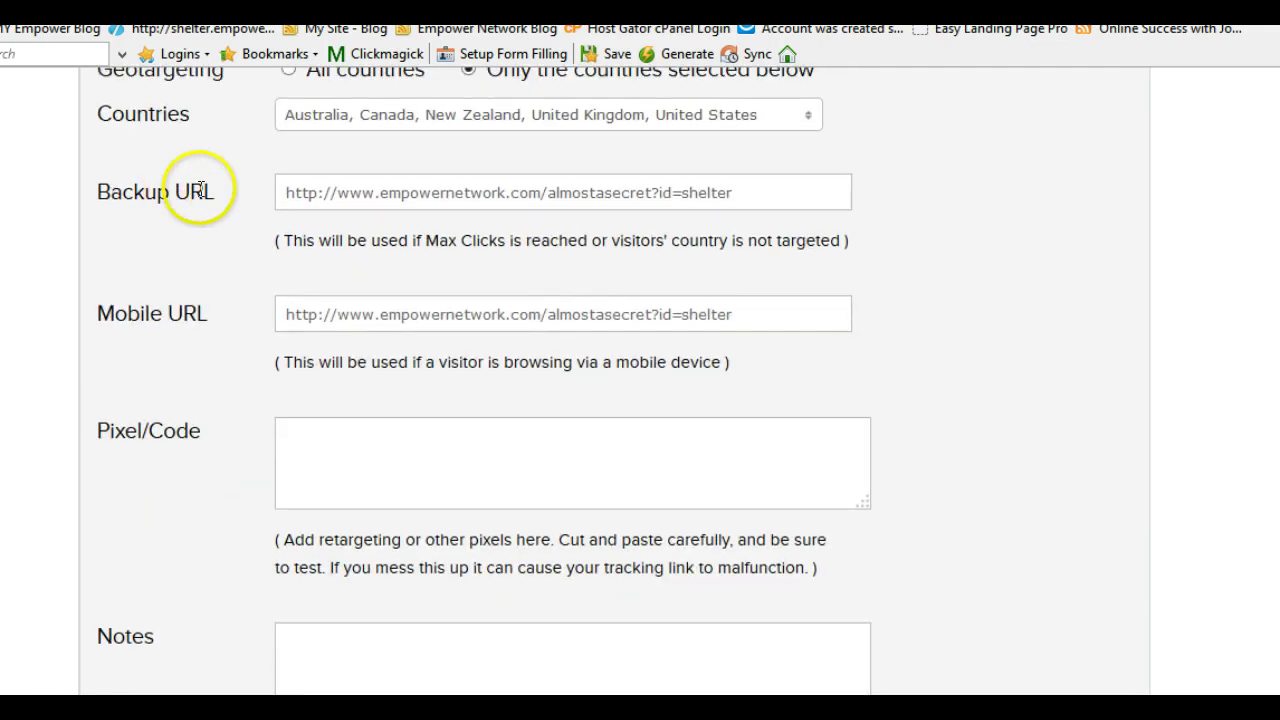
scroll(251, 331, "down", 4)
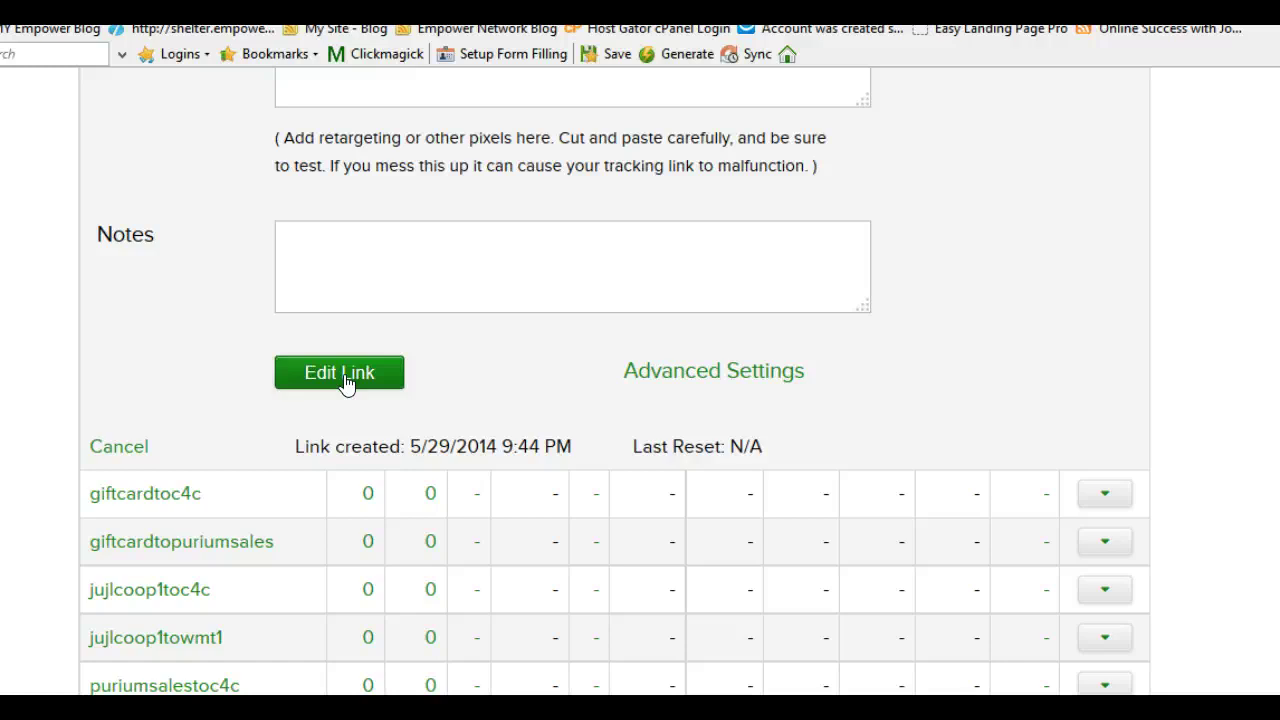
Step: Save the almostasecrettoc4c tracking link
left_click(340, 374)
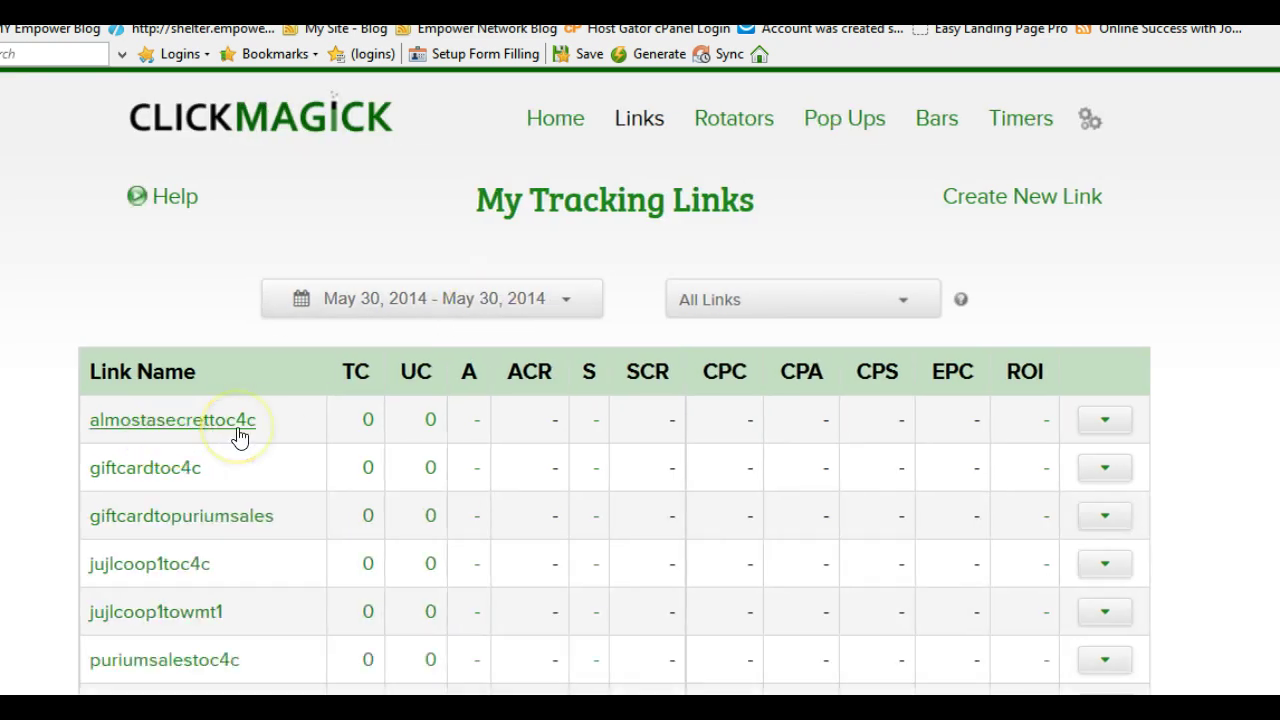
Step: Open the jujlcoop1toc4c tracking link and review its link name, tracking link, primary URL, cloaking, page title and pop up
mouse_move(124, 474)
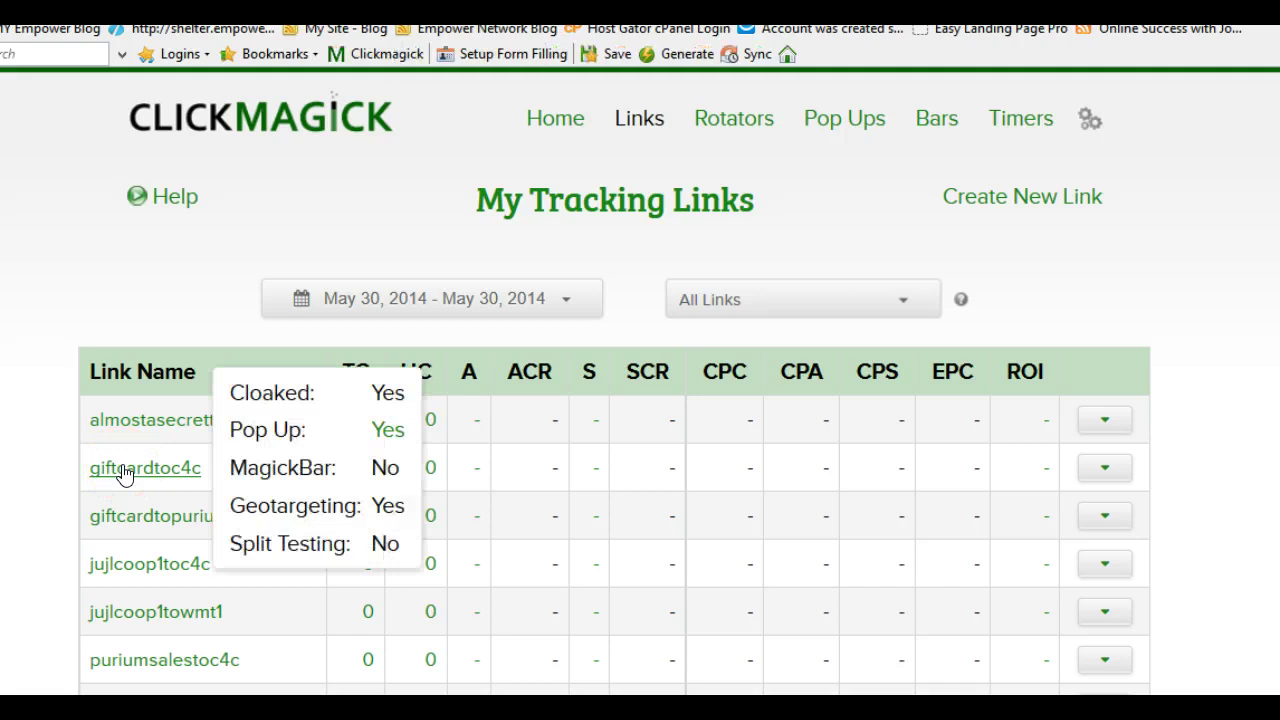
mouse_move(100, 566)
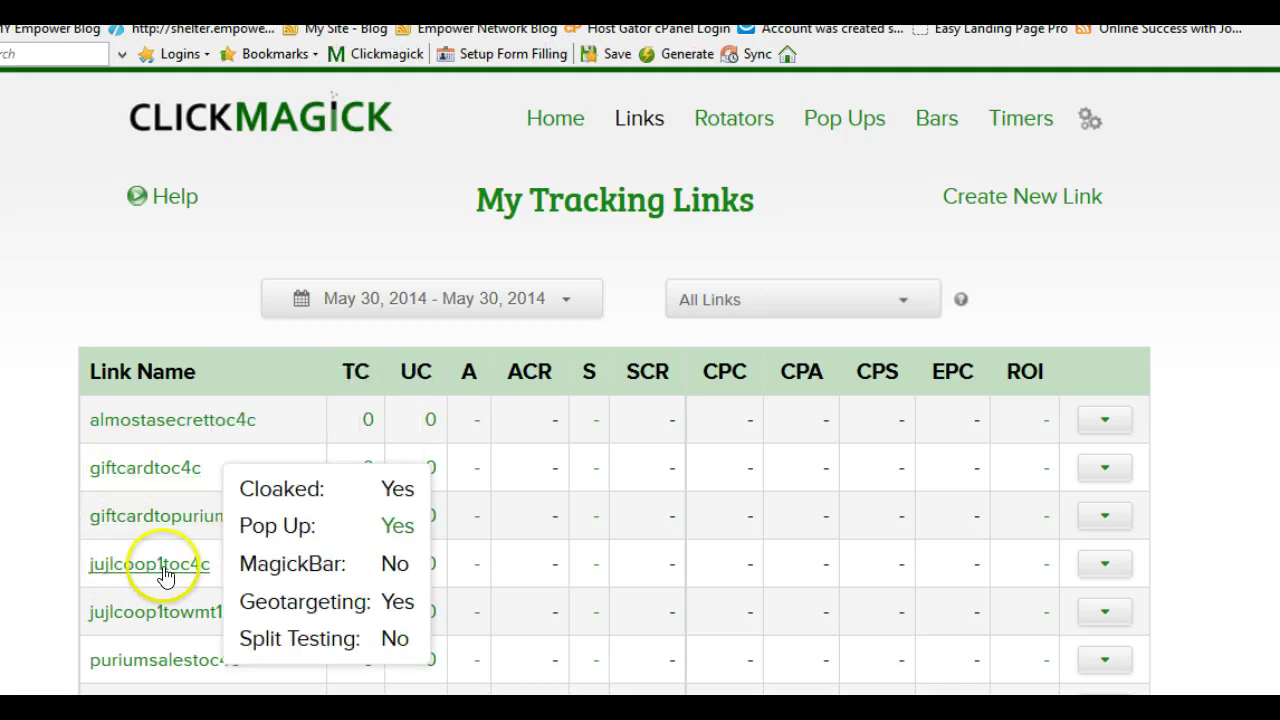
left_click(196, 576)
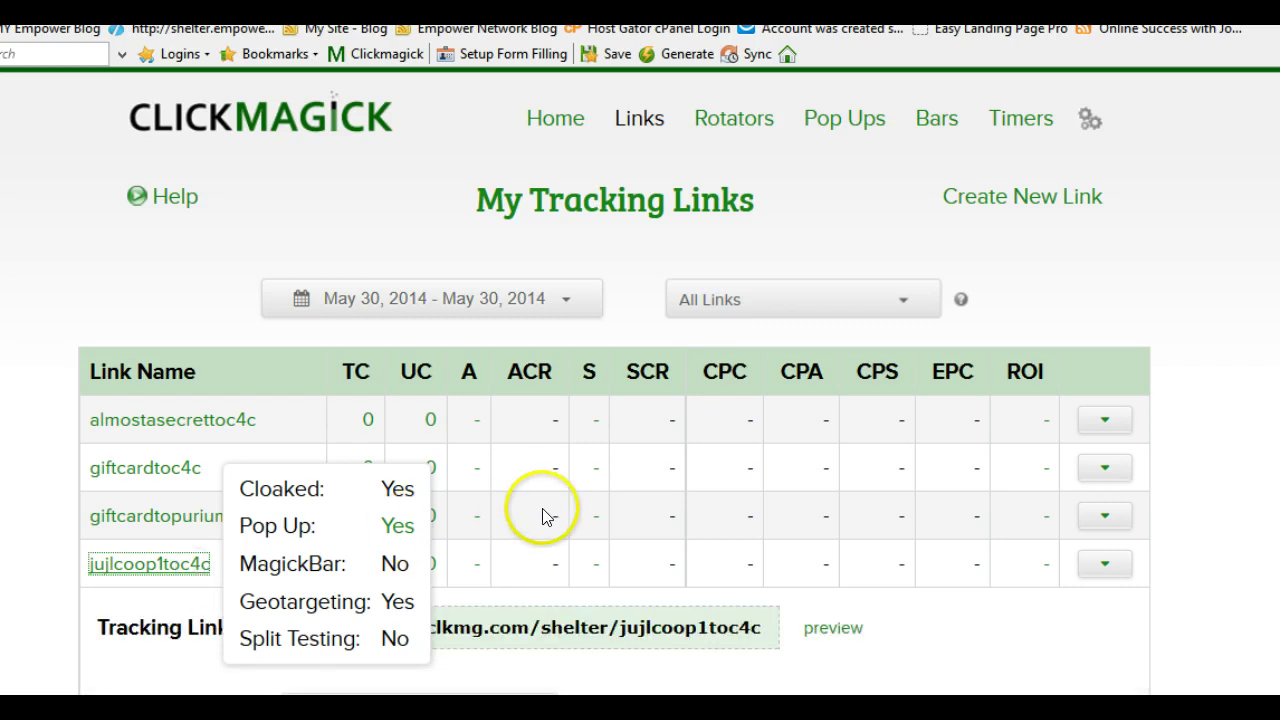
scroll(885, 615, "down", 5)
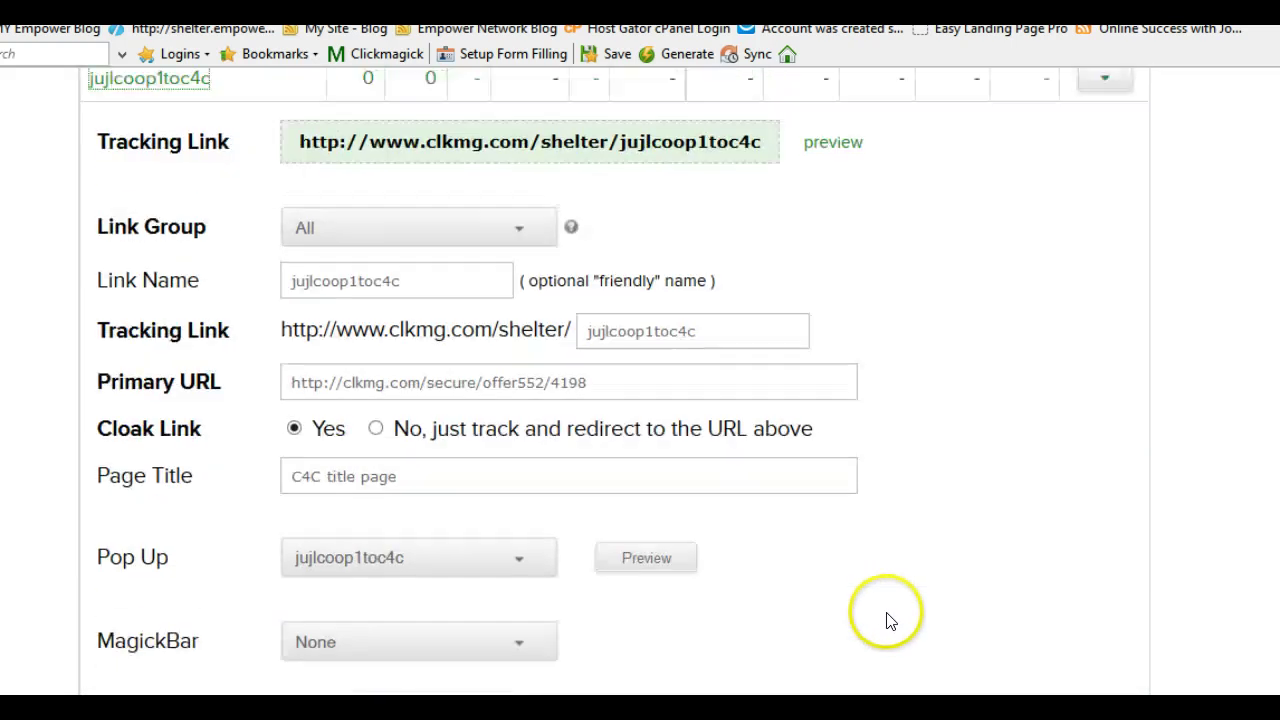
scroll(850, 560, "down", 2)
scroll(651, 394, "up", 3)
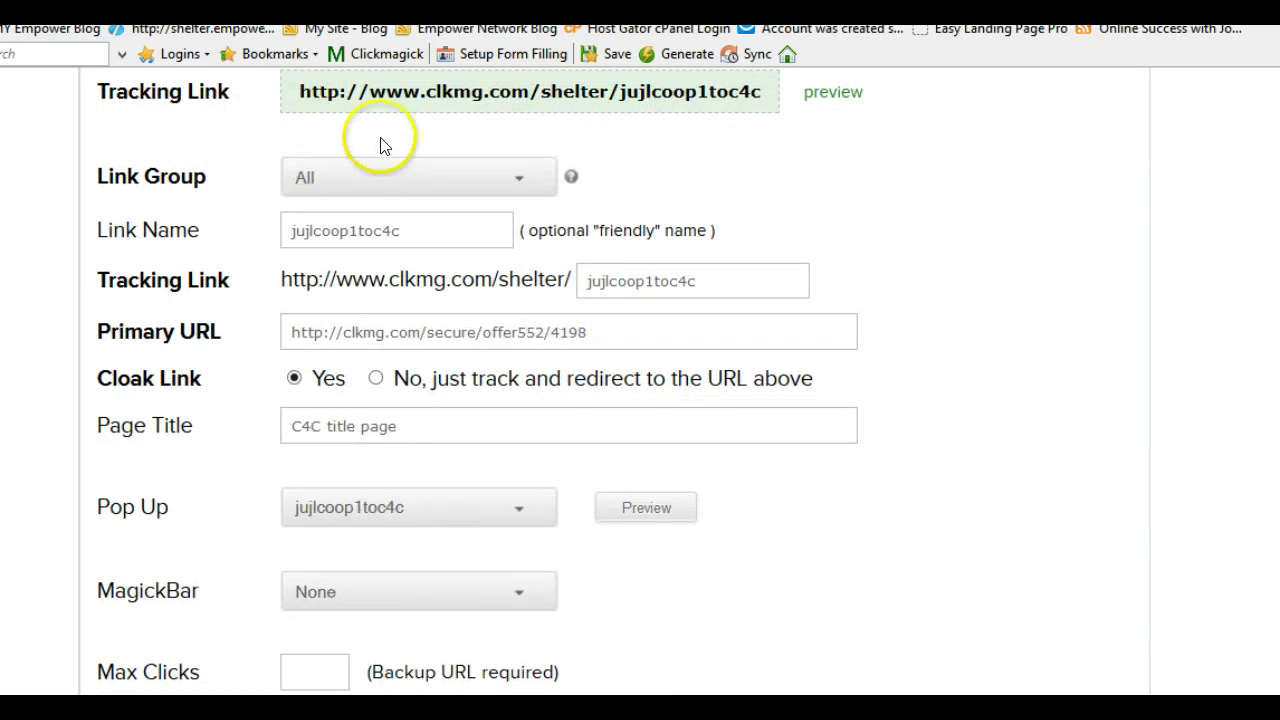
scroll(414, 134, "up", 2)
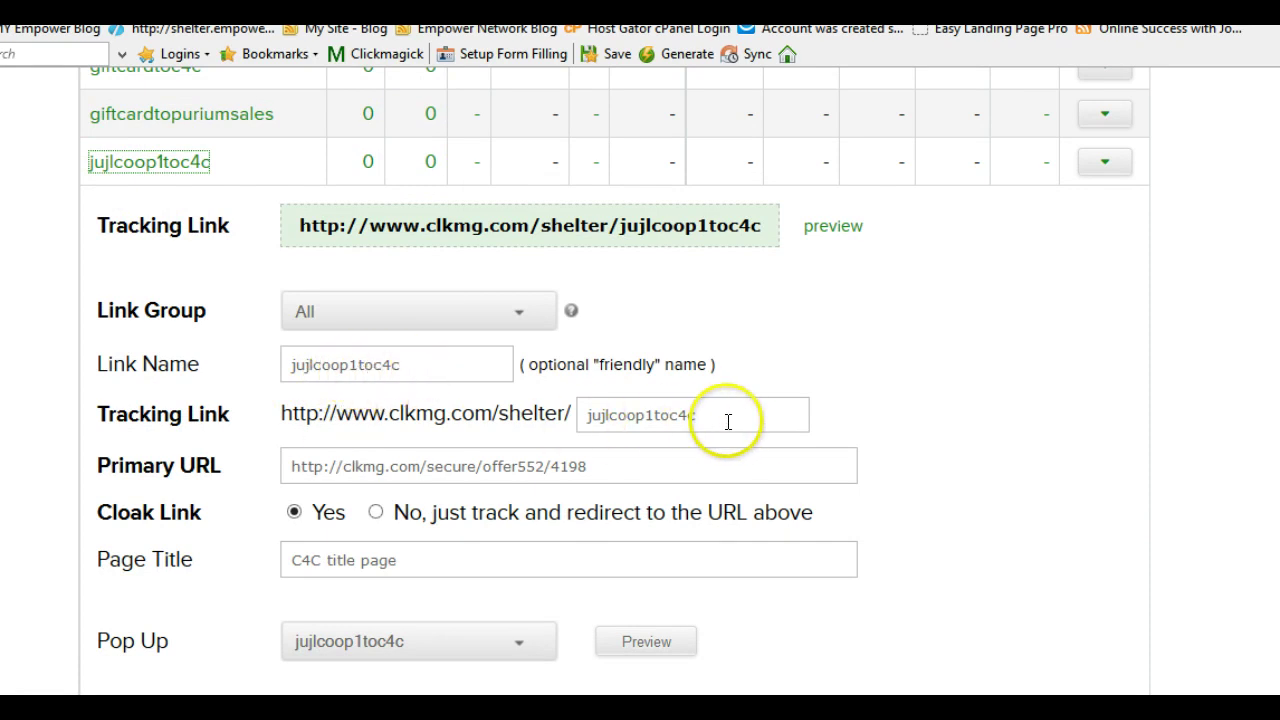
scroll(614, 412, "down", 1)
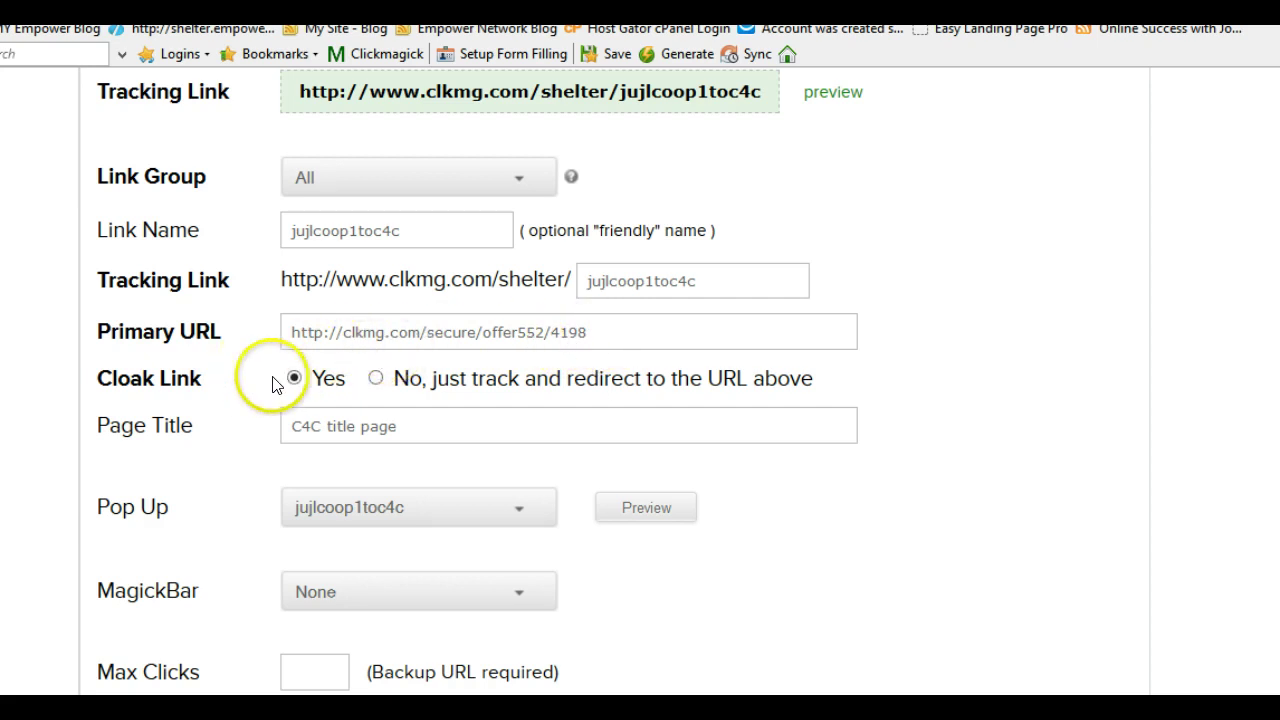
scroll(284, 390, "down", 1)
scroll(283, 391, "down", 1)
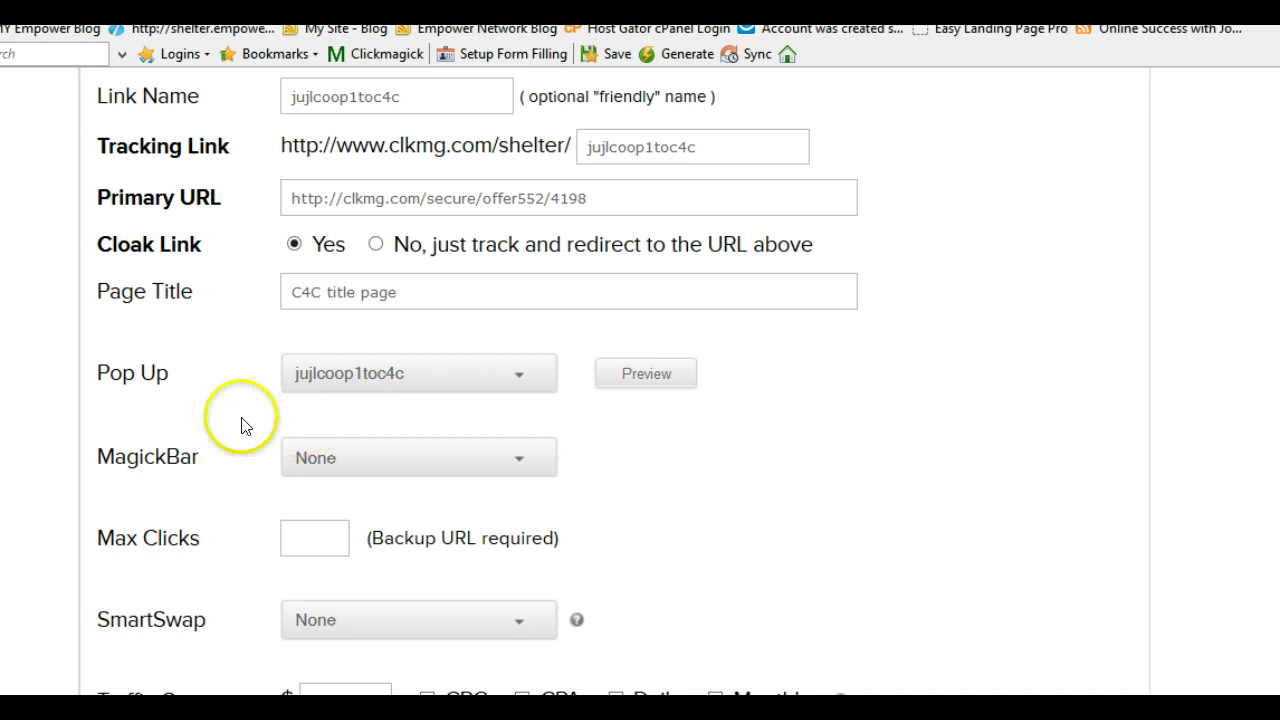
Step: Check the geotargeting countries, backup URL and mobile URL of the jujlcoop1toc4c tracking link and save the link
scroll(227, 423, "down", 5)
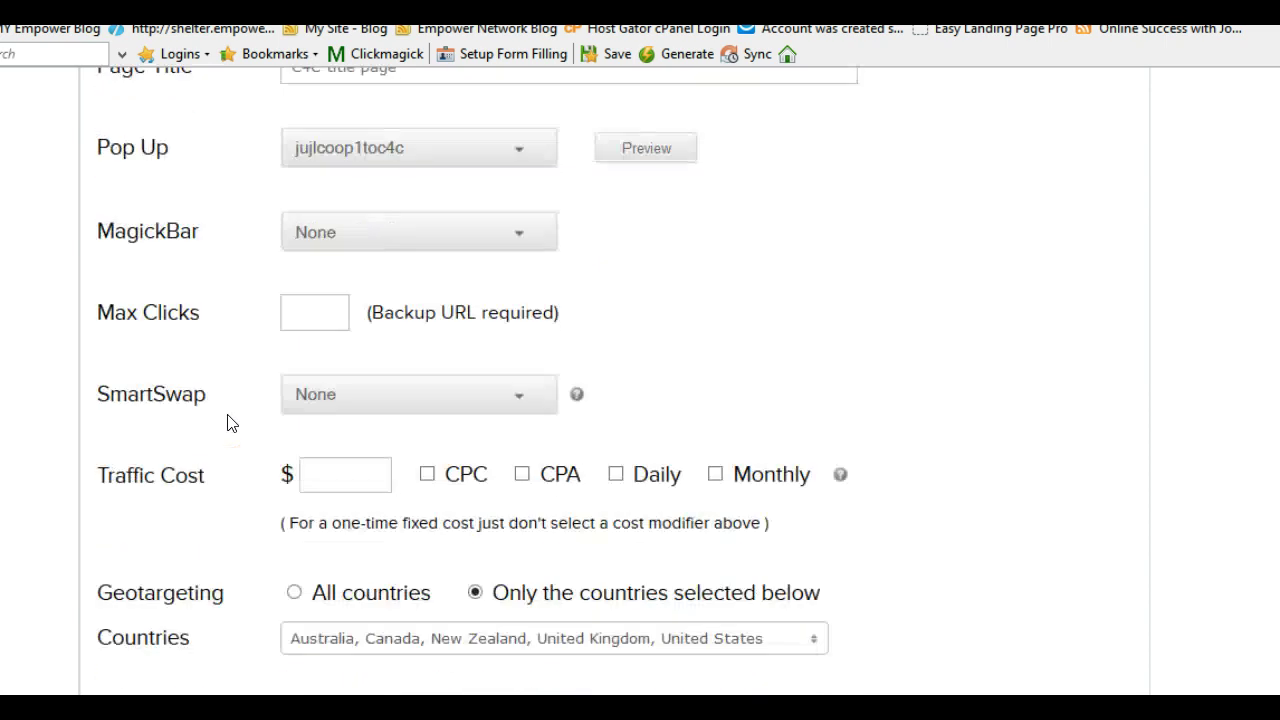
scroll(227, 423, "down", 1)
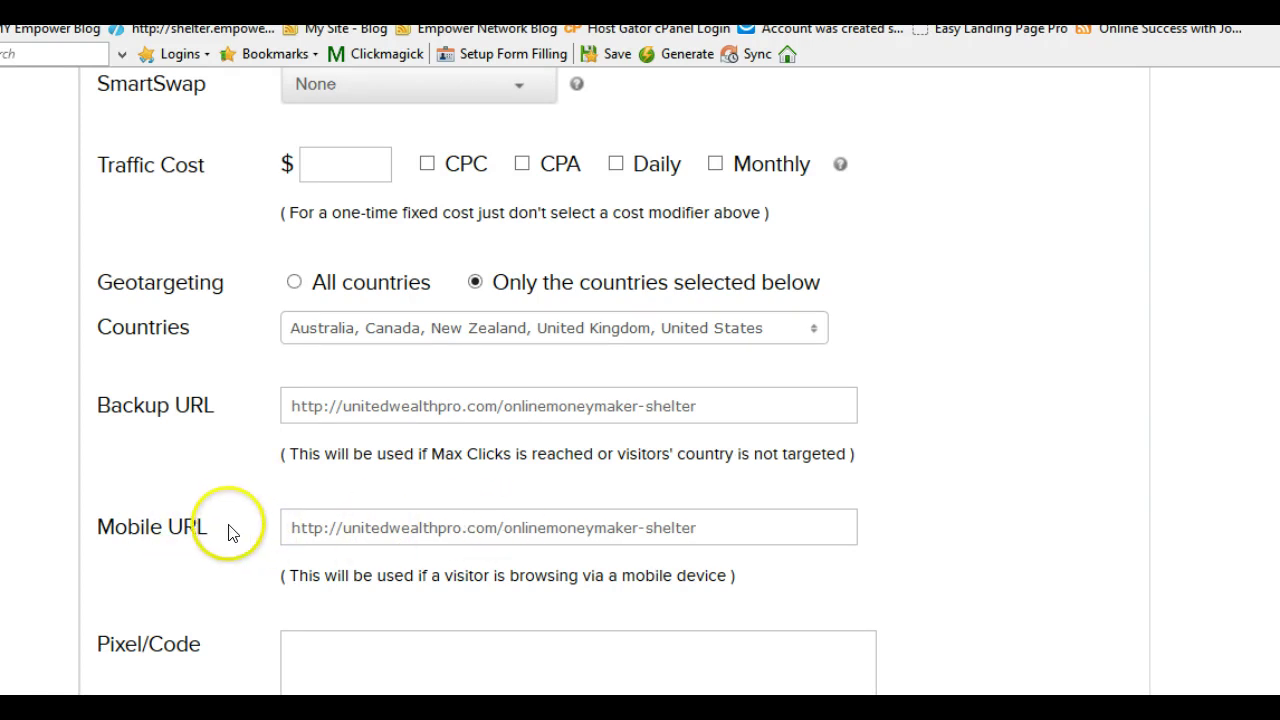
scroll(229, 531, "down", 7)
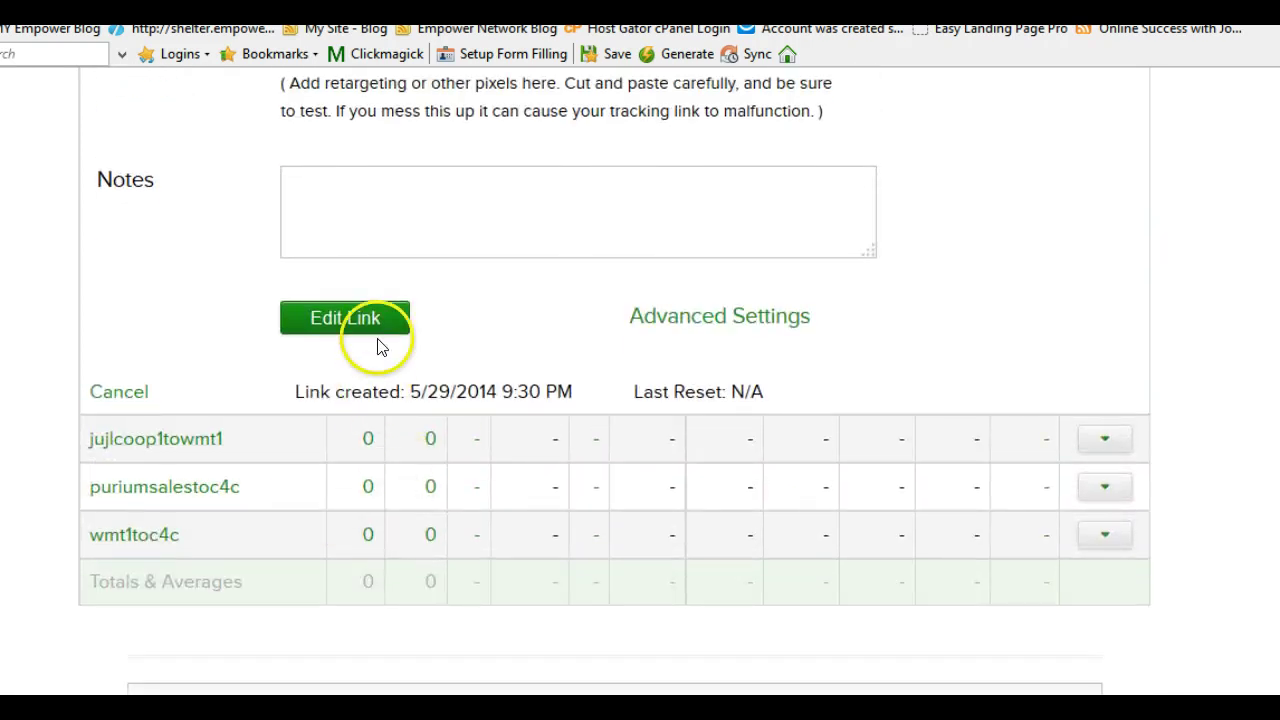
left_click(358, 322)
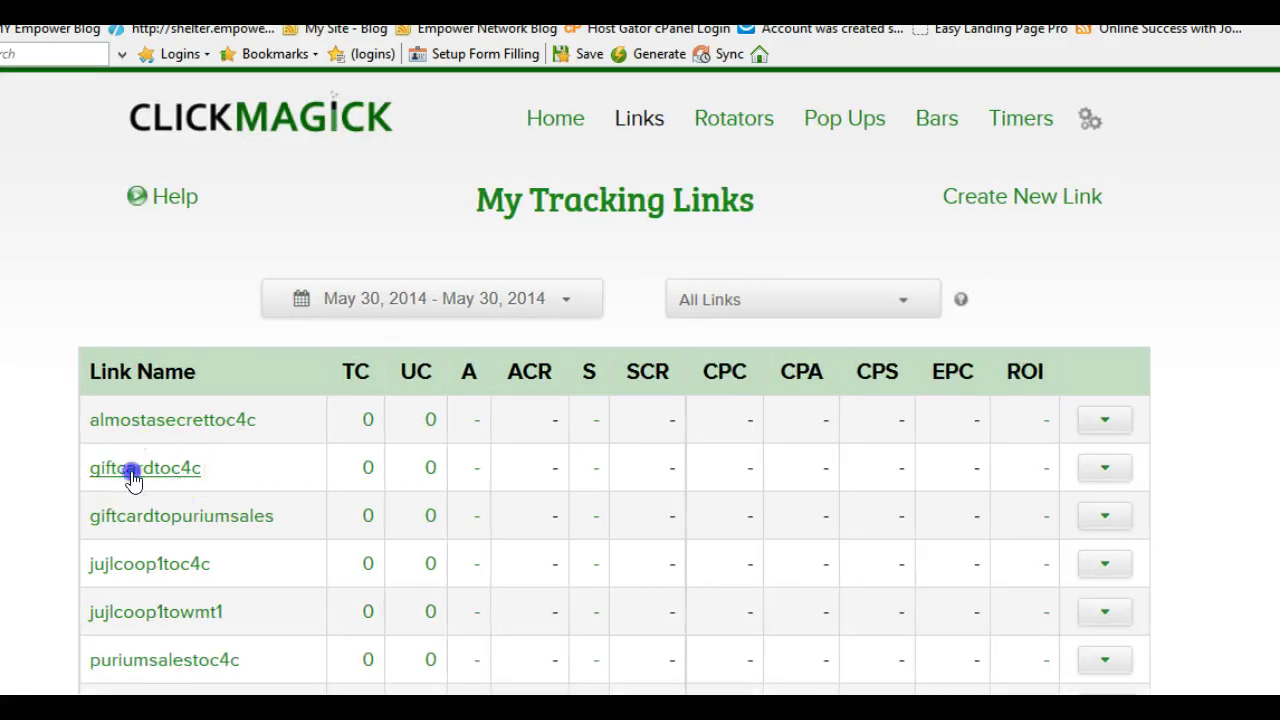
Step: Open the giftcardtoc4c tracking link and review its name, primary URL, cloaking, page title and pop up
left_click(132, 478)
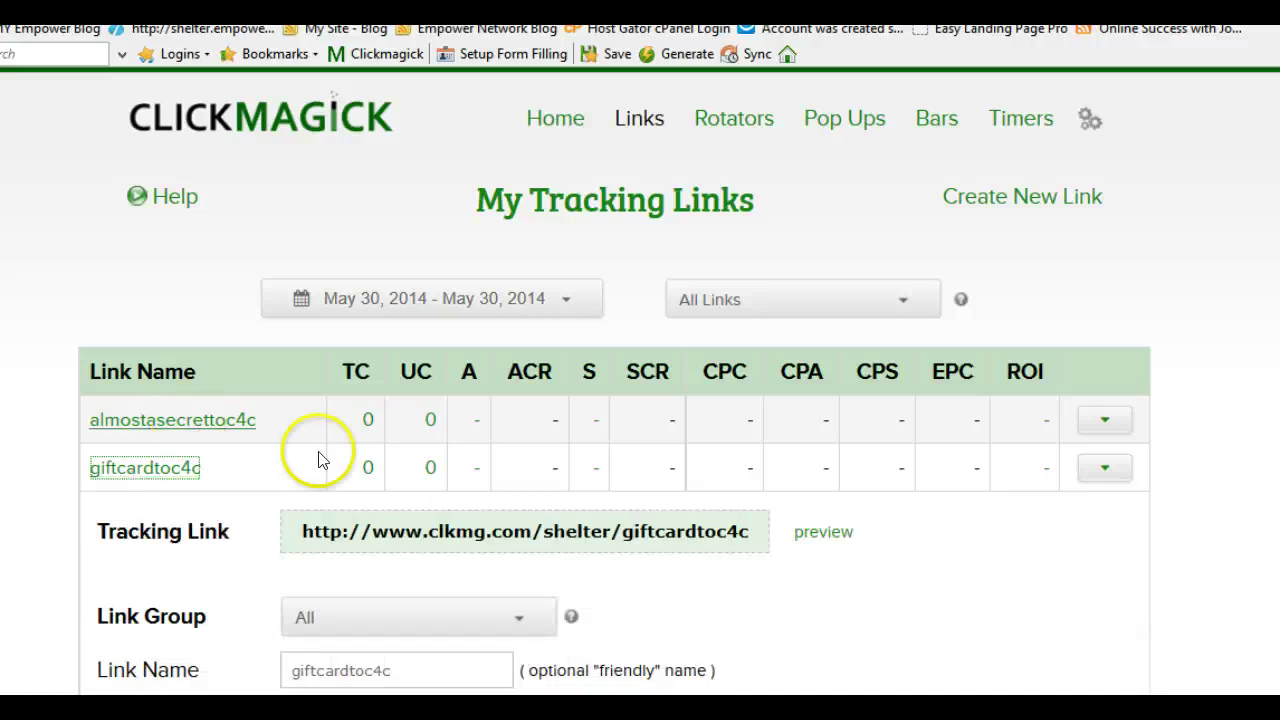
scroll(409, 604, "down", 3)
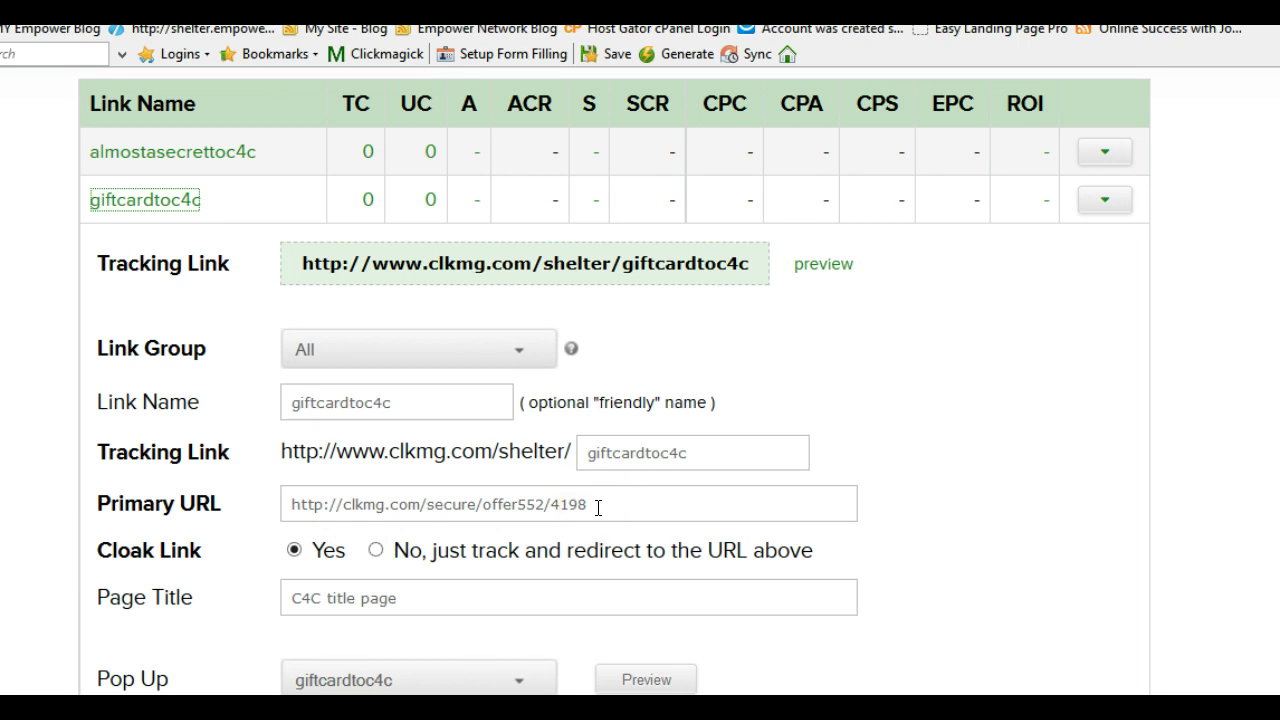
scroll(300, 550, "down", 1)
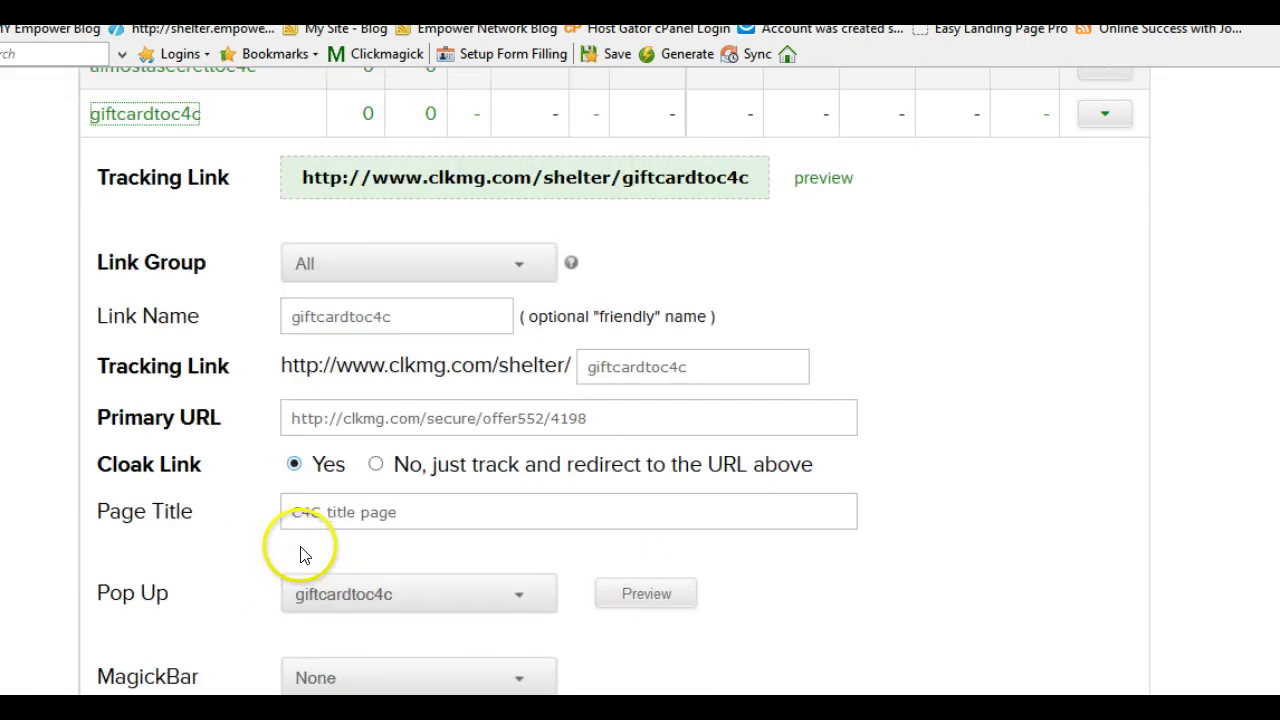
scroll(303, 520, "down", 2)
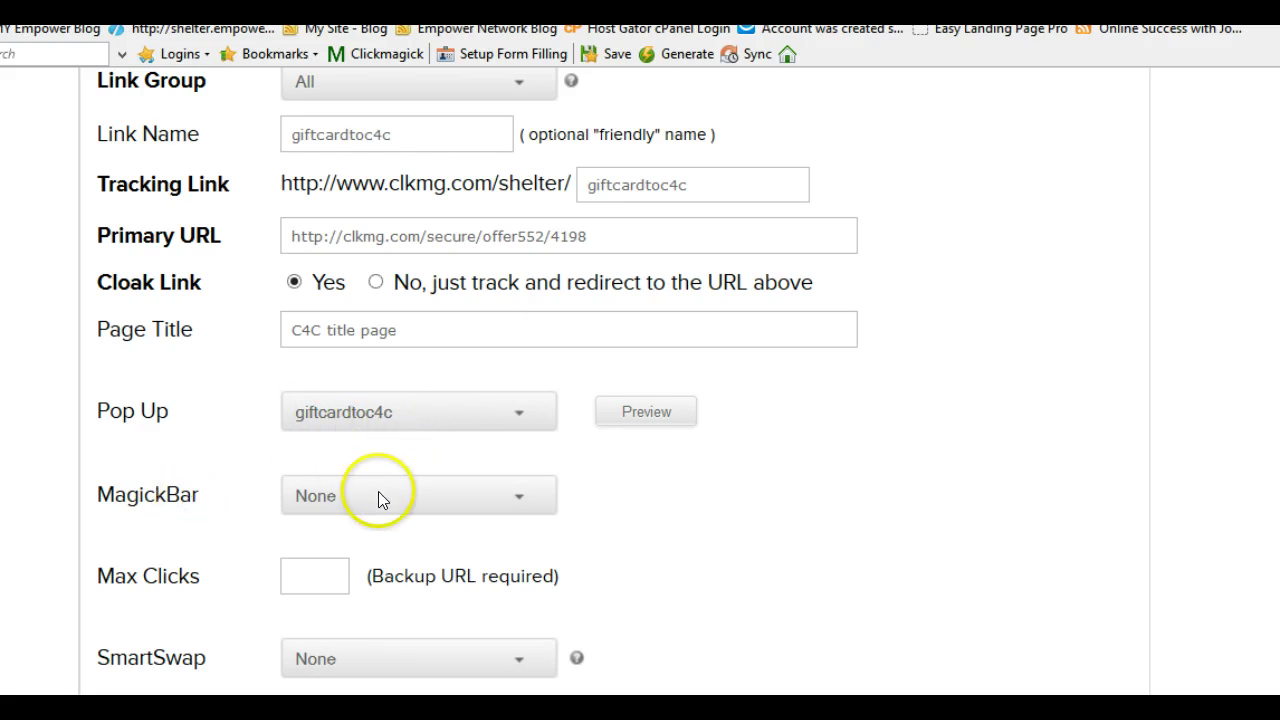
Step: Check the geotargeting countries, backup URL and mobile URL of the giftcardtoc4c tracking link and save the link
scroll(377, 497, "down", 3)
scroll(423, 434, "down", 2)
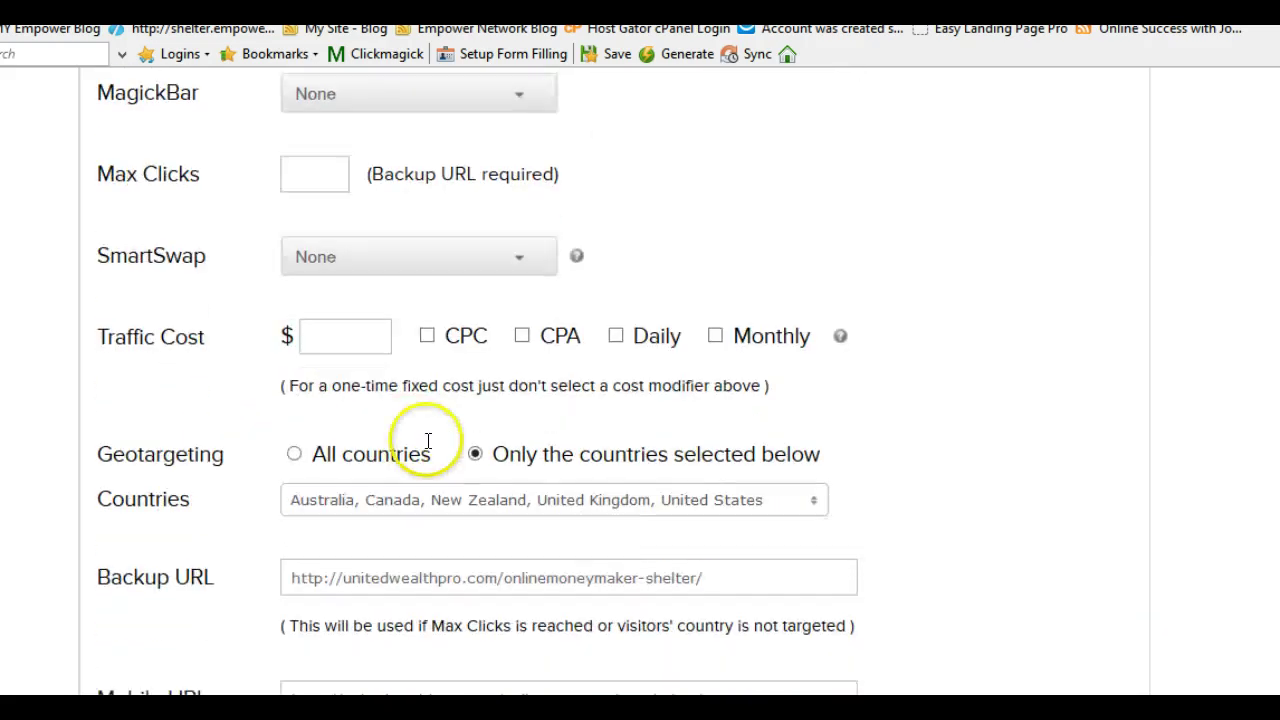
scroll(511, 452, "down", 1)
scroll(511, 452, "down", 1)
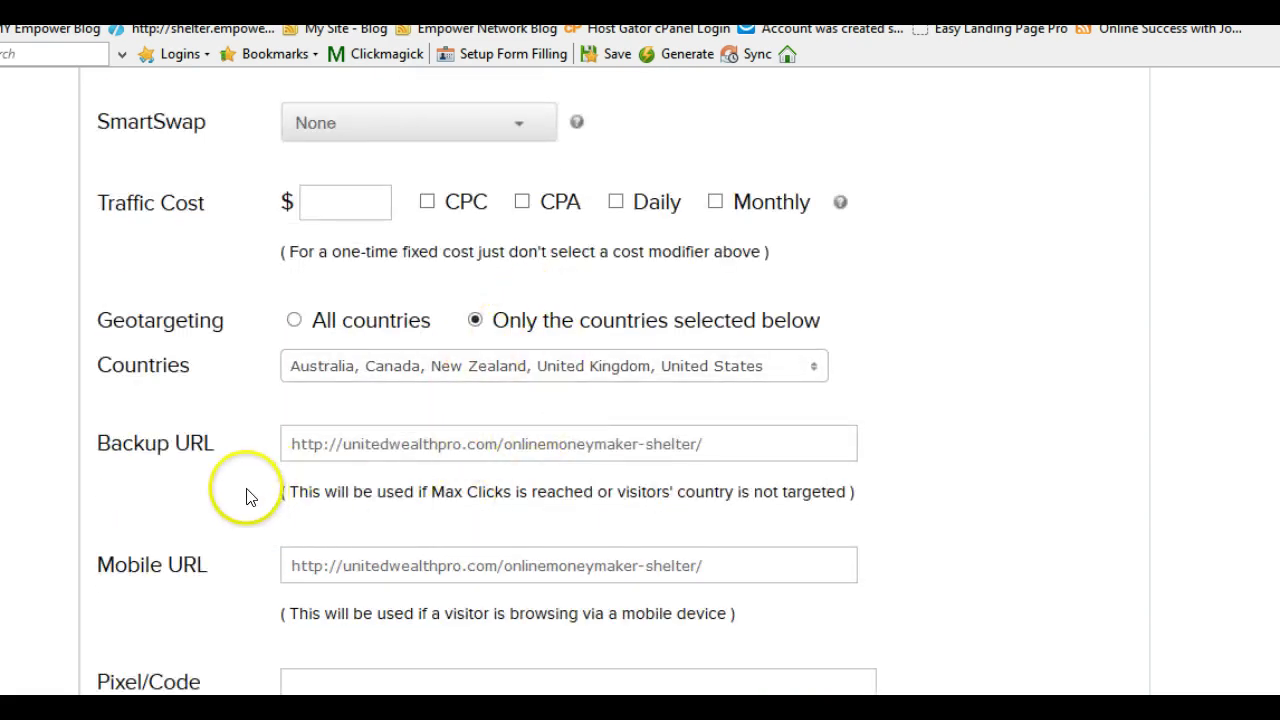
scroll(250, 495, "down", 1)
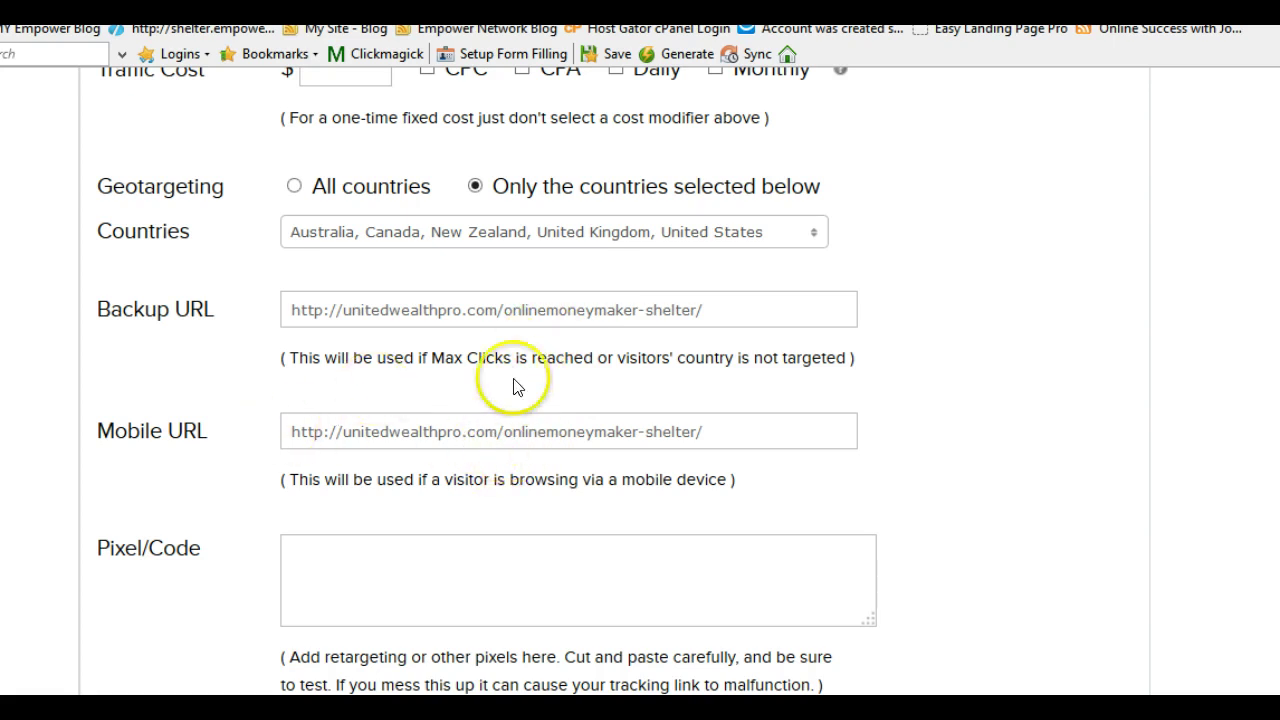
scroll(567, 381, "down", 2)
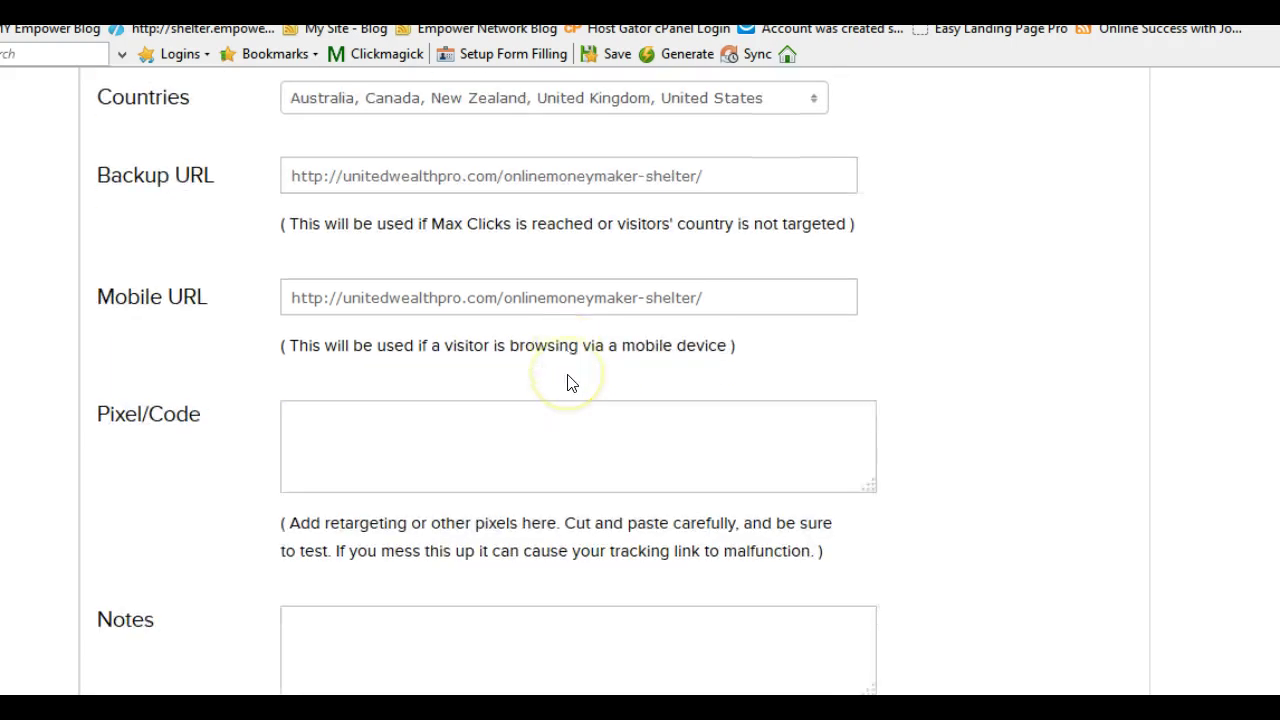
scroll(567, 381, "down", 5)
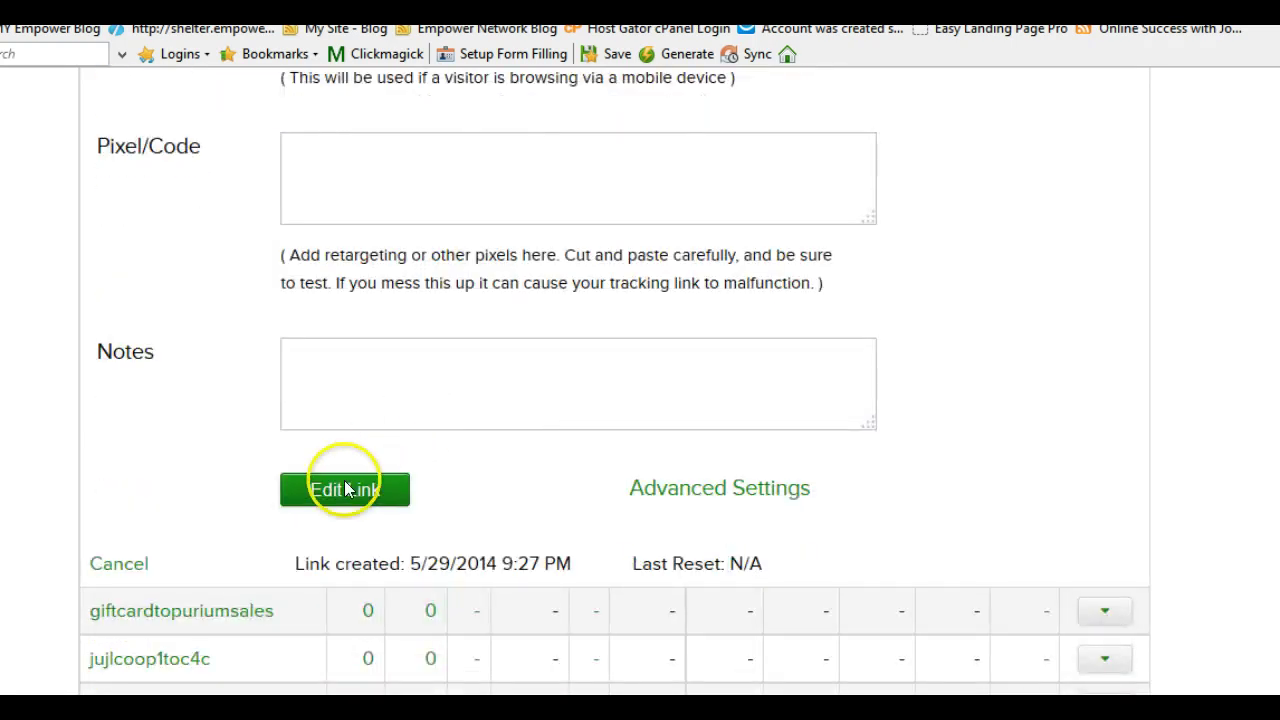
left_click(330, 492)
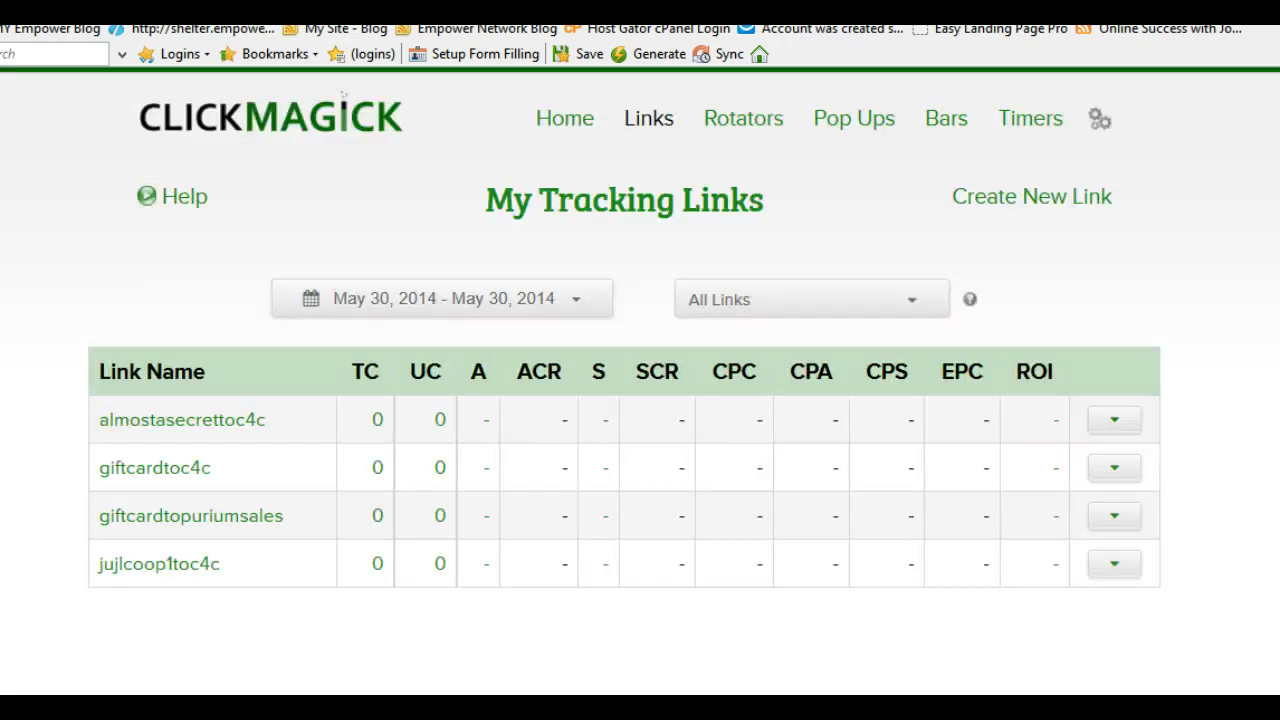
Step: Go to the pop ups, open almostasecrettoc4c and review its name, dimensions, timing, cookie duration and URL
left_click(834, 121)
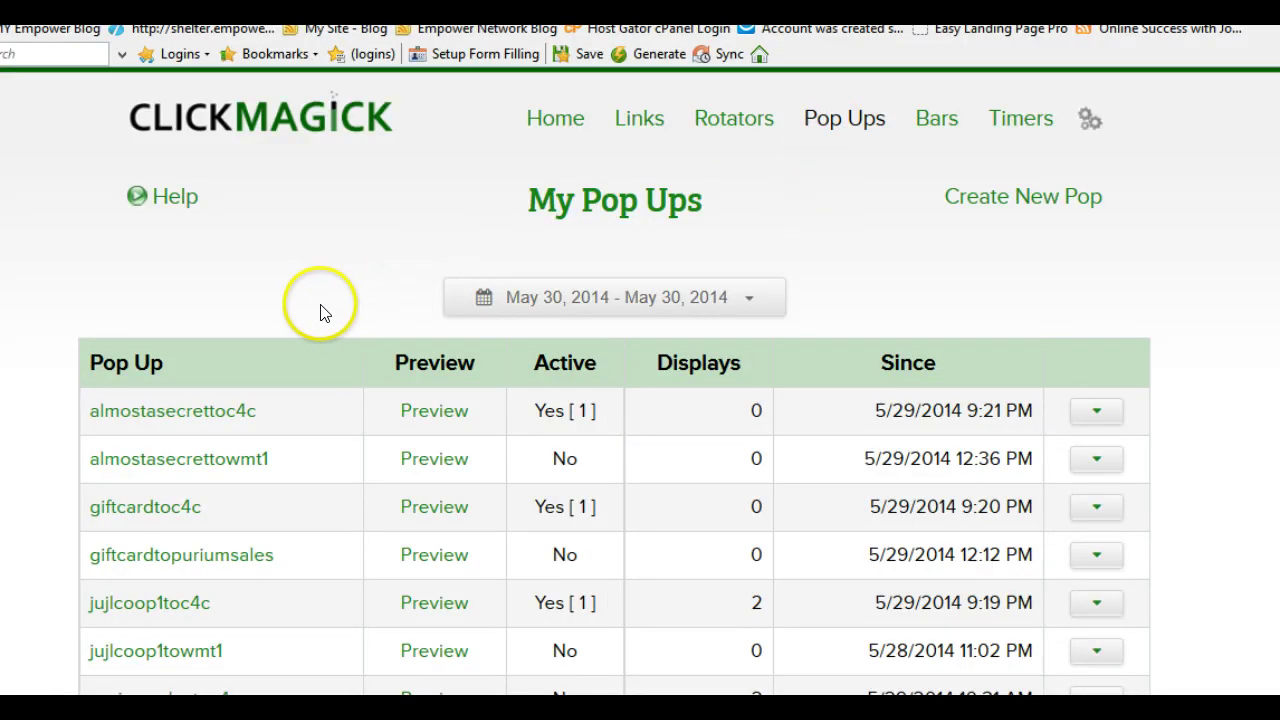
scroll(110, 418, "down", 2)
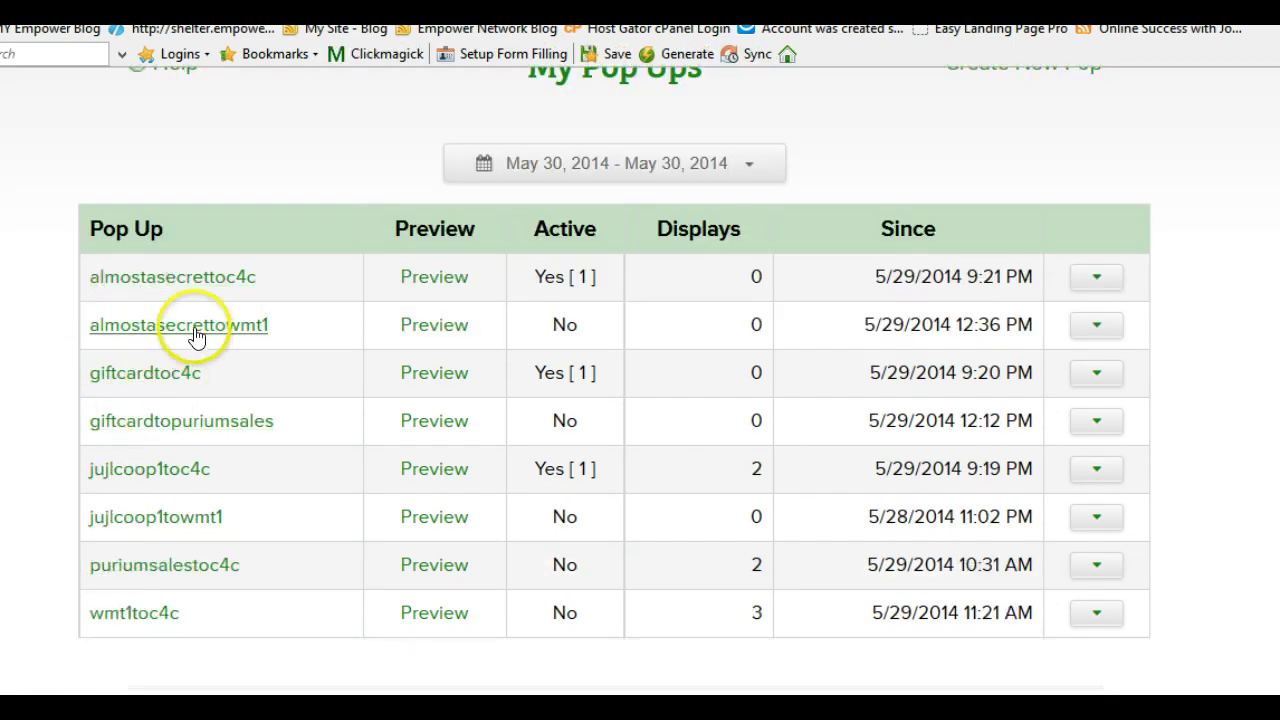
left_click(214, 279)
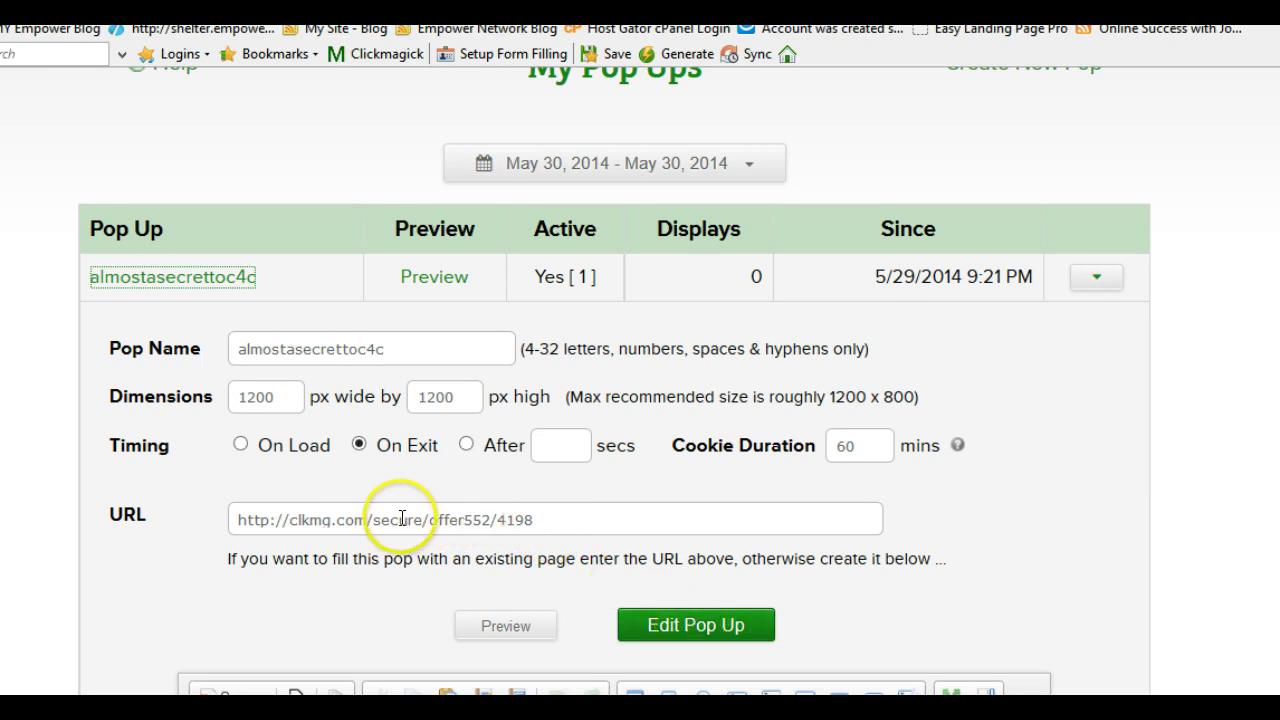
scroll(395, 525, "down", 3)
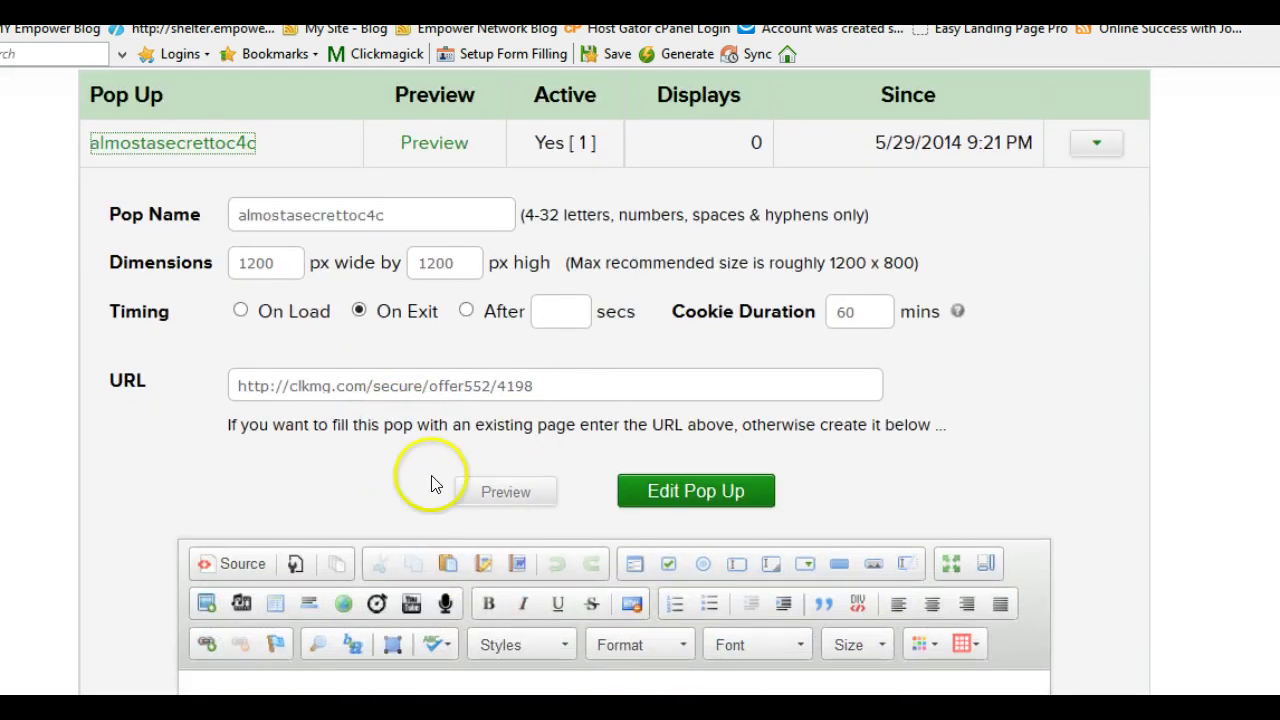
scroll(434, 480, "down", 5)
scroll(273, 505, "down", 6)
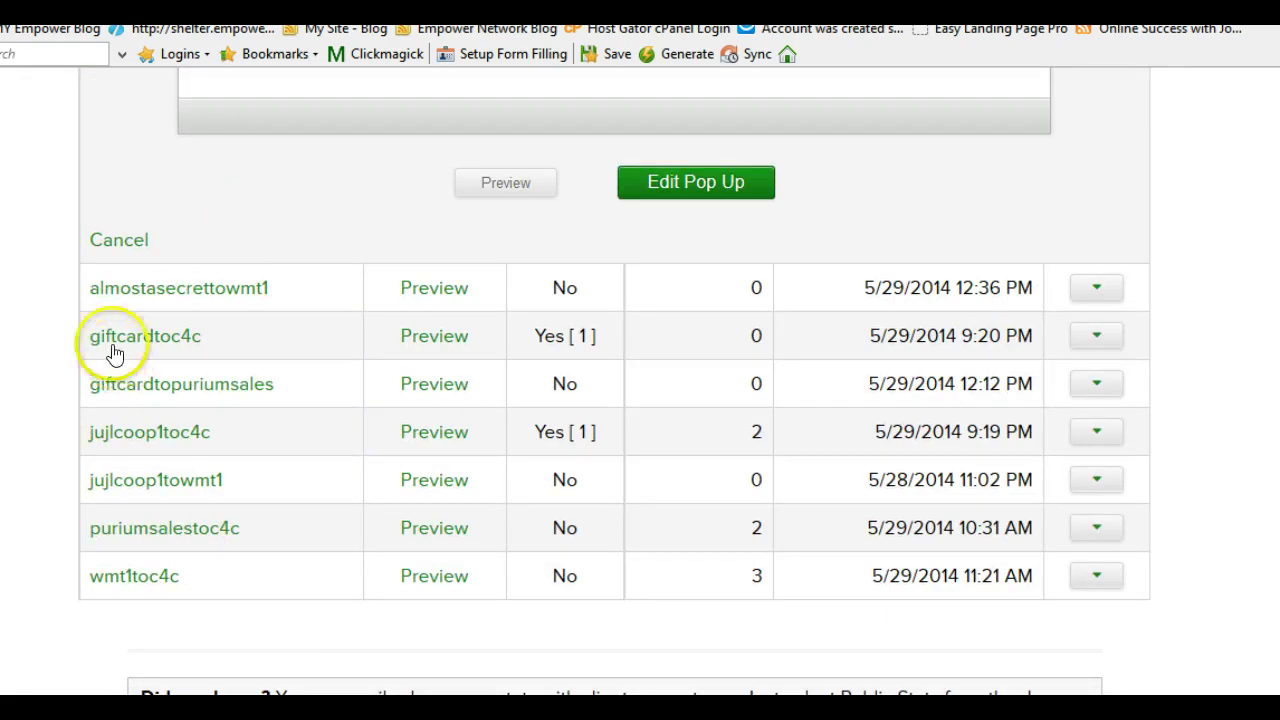
Step: Open the jujlcoop1toc4c pop up and review its dimensions, timing, cookie duration and URL
left_click(158, 437)
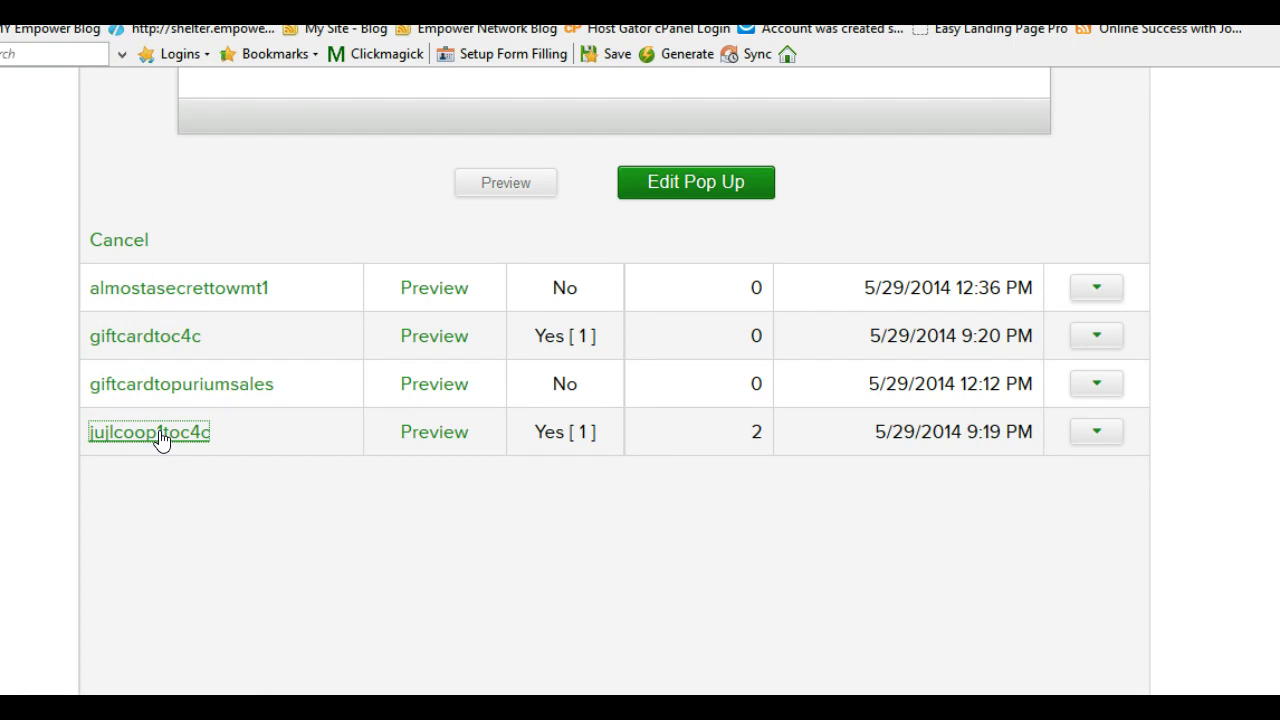
scroll(352, 383, "down", 3)
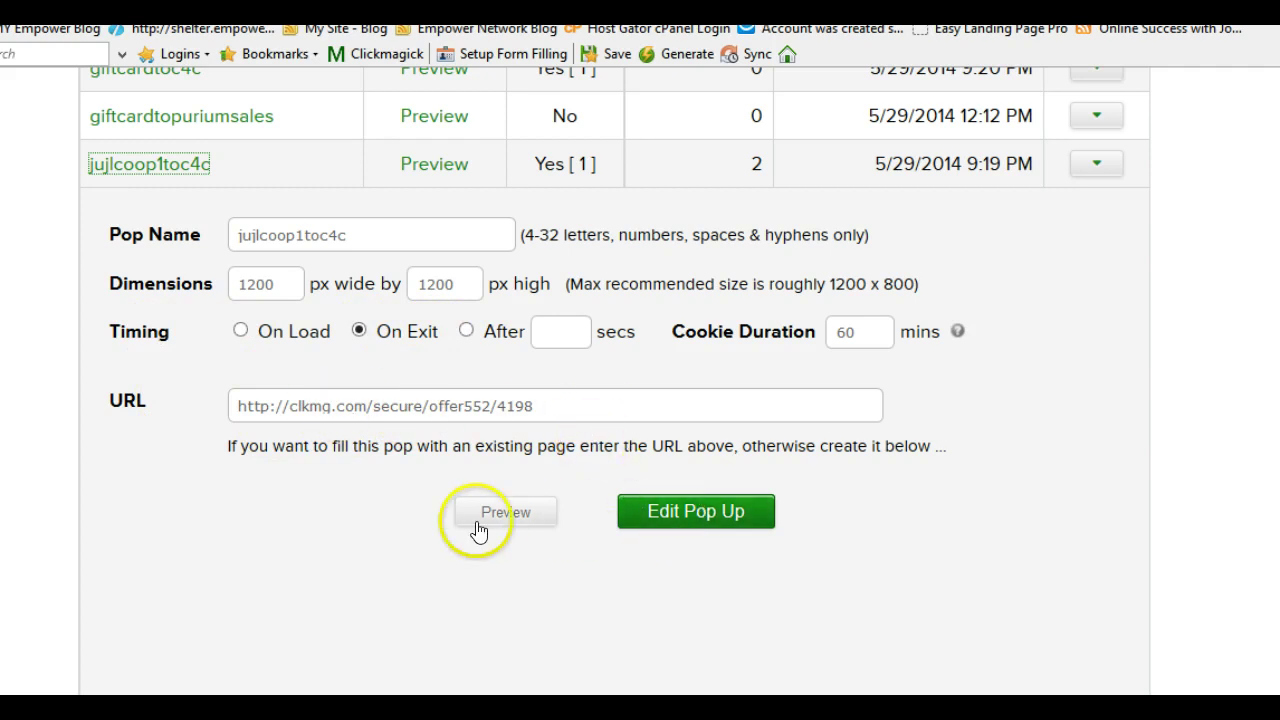
scroll(788, 509, "down", 3)
scroll(489, 460, "down", 7)
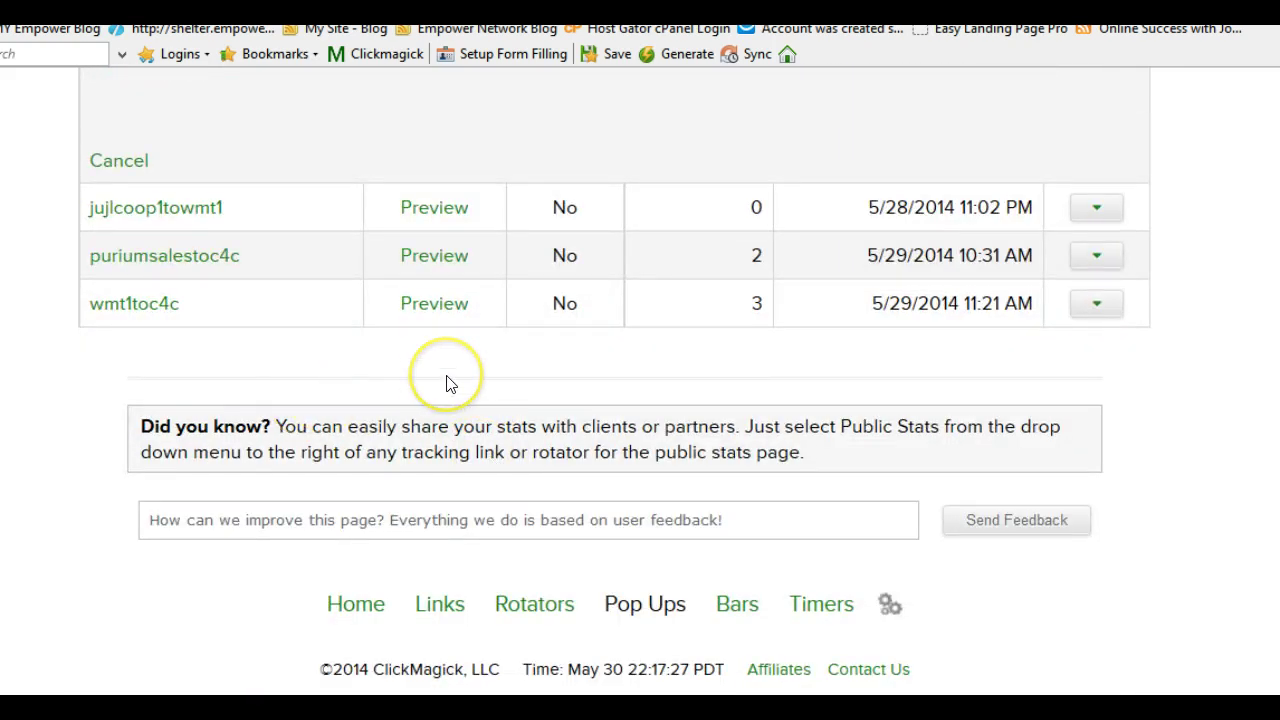
Step: Open the giftcardtoc4c pop up and review its dimensions, timing, cookie duration and URL
scroll(446, 383, "up", 10)
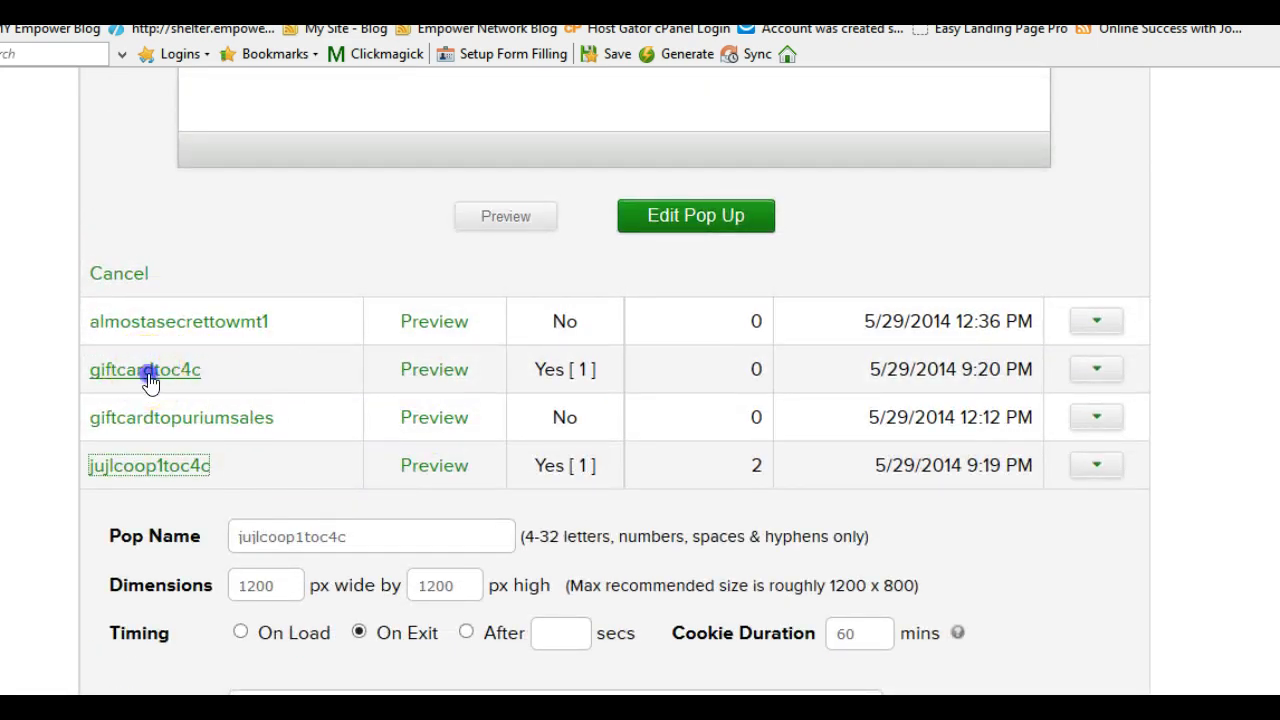
left_click(150, 381)
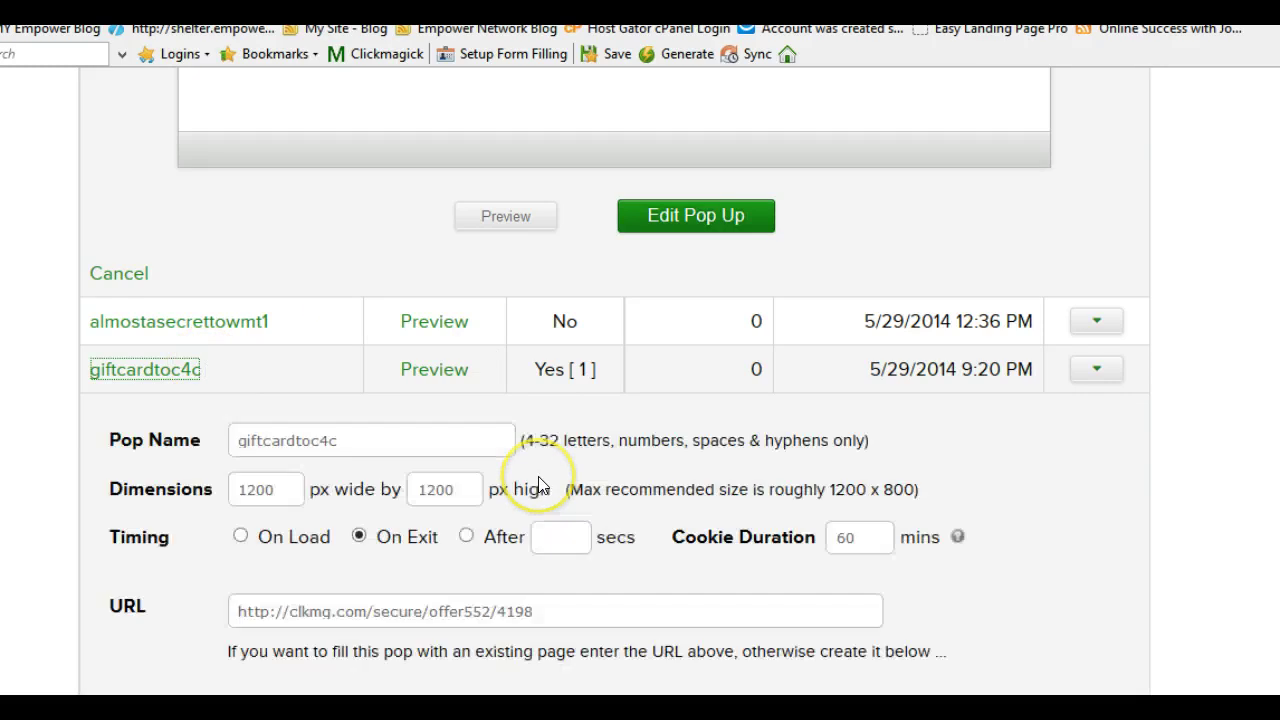
scroll(500, 400, "down", 2)
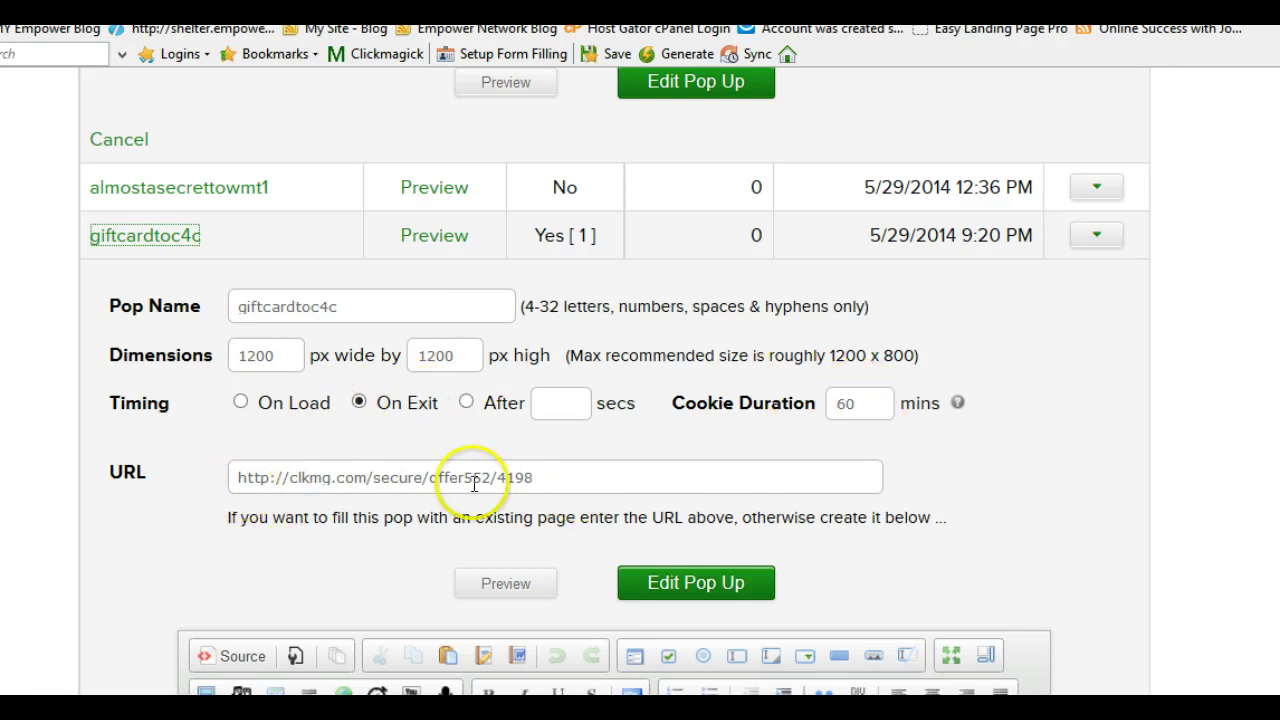
scroll(1097, 477, "down", 3)
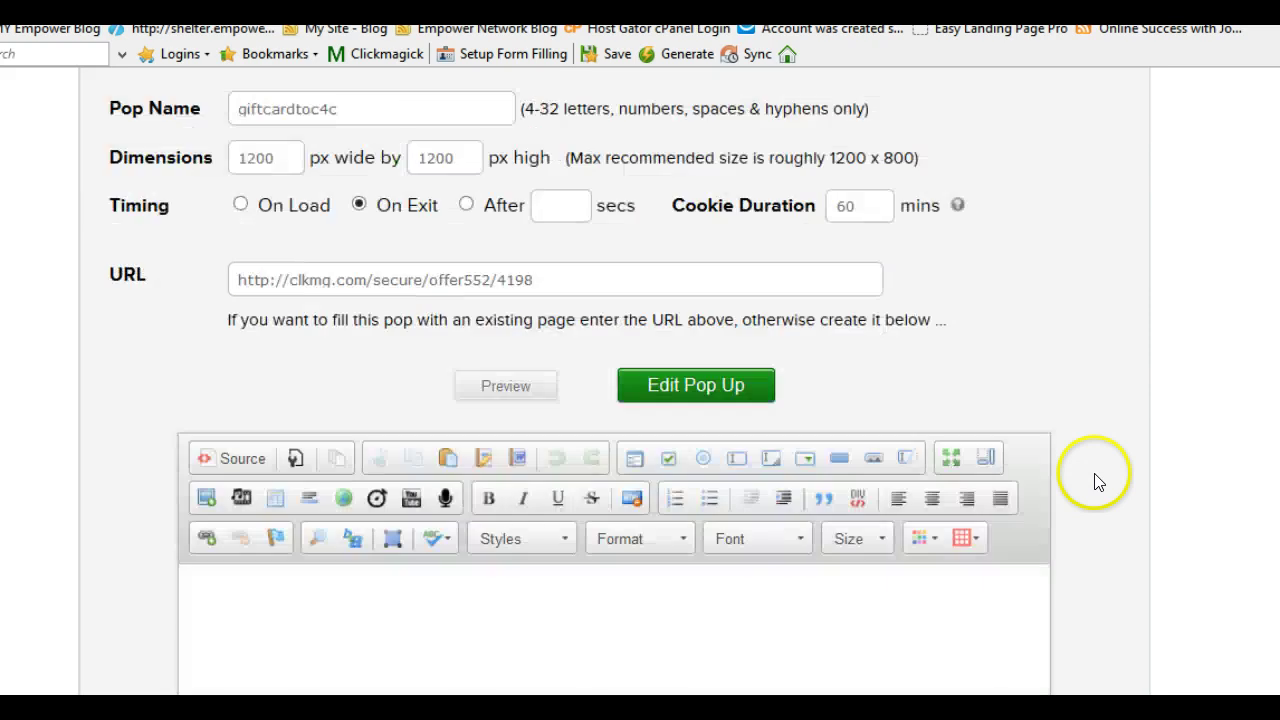
Step: Save the giftcardtoc4c pop up with its current settings and return to the list of pop ups
scroll(900, 500, "down", 5)
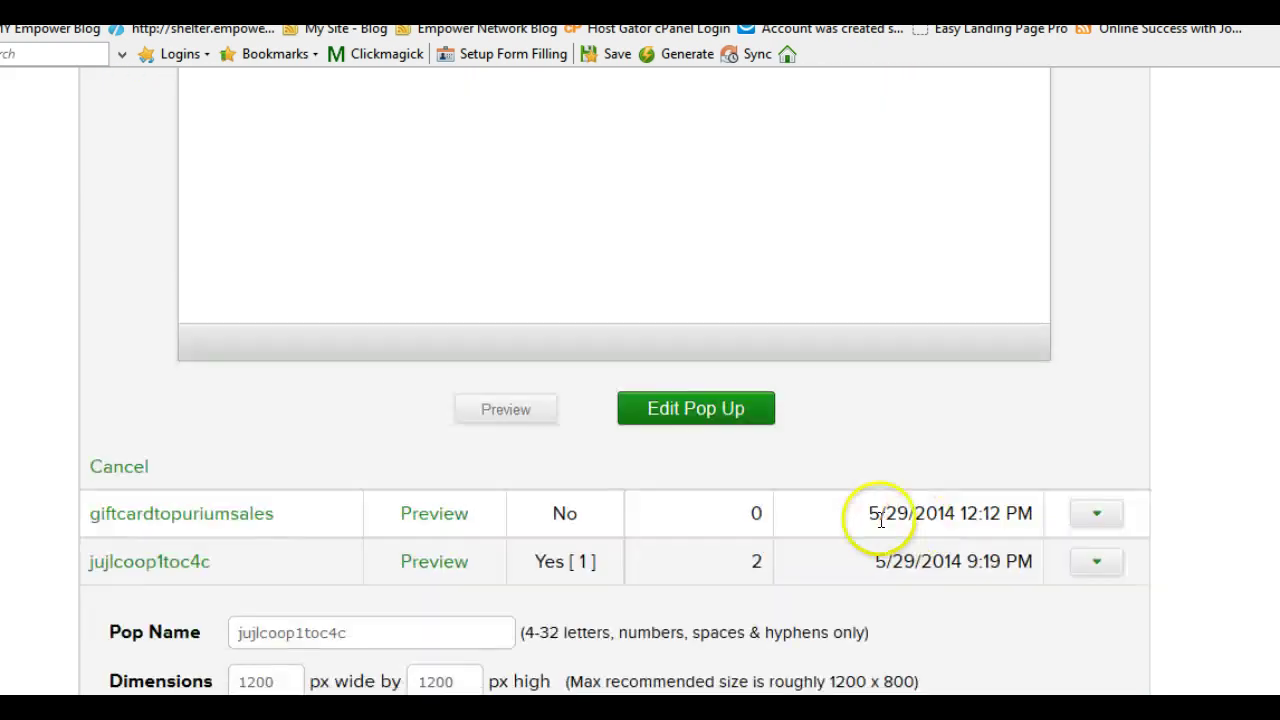
left_click(683, 414)
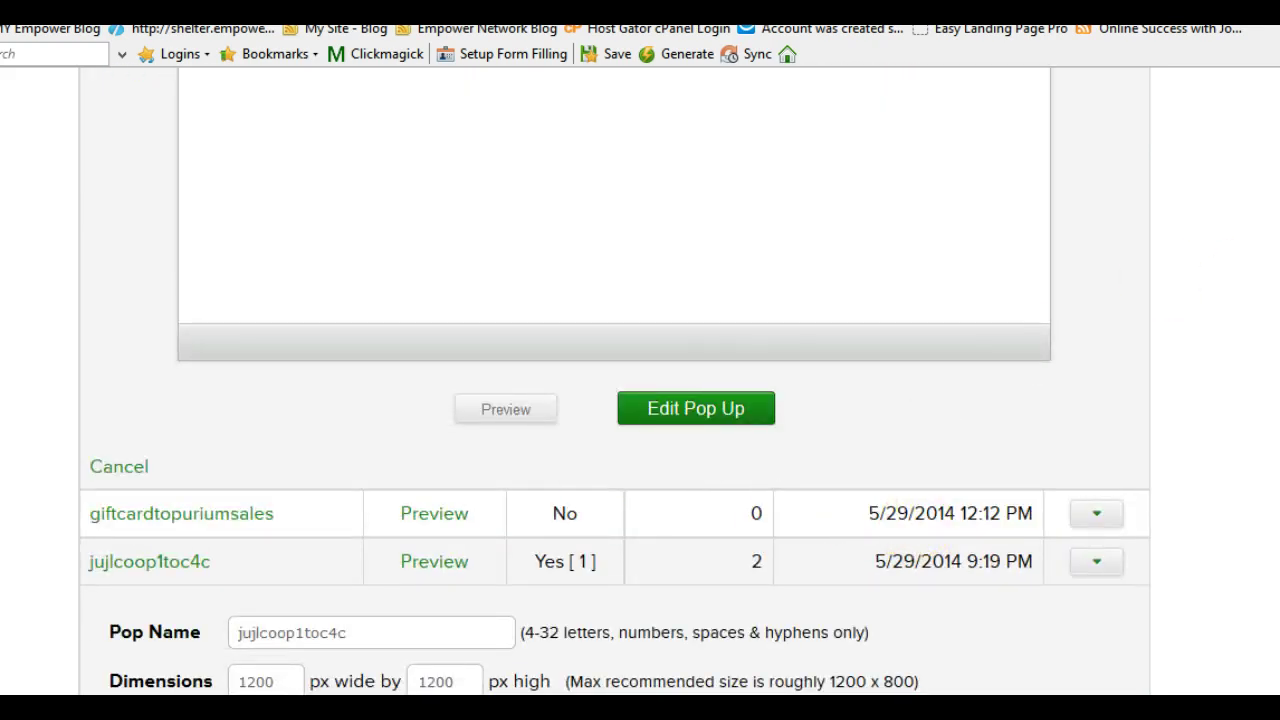
scroll(640, 400, "down", 2)
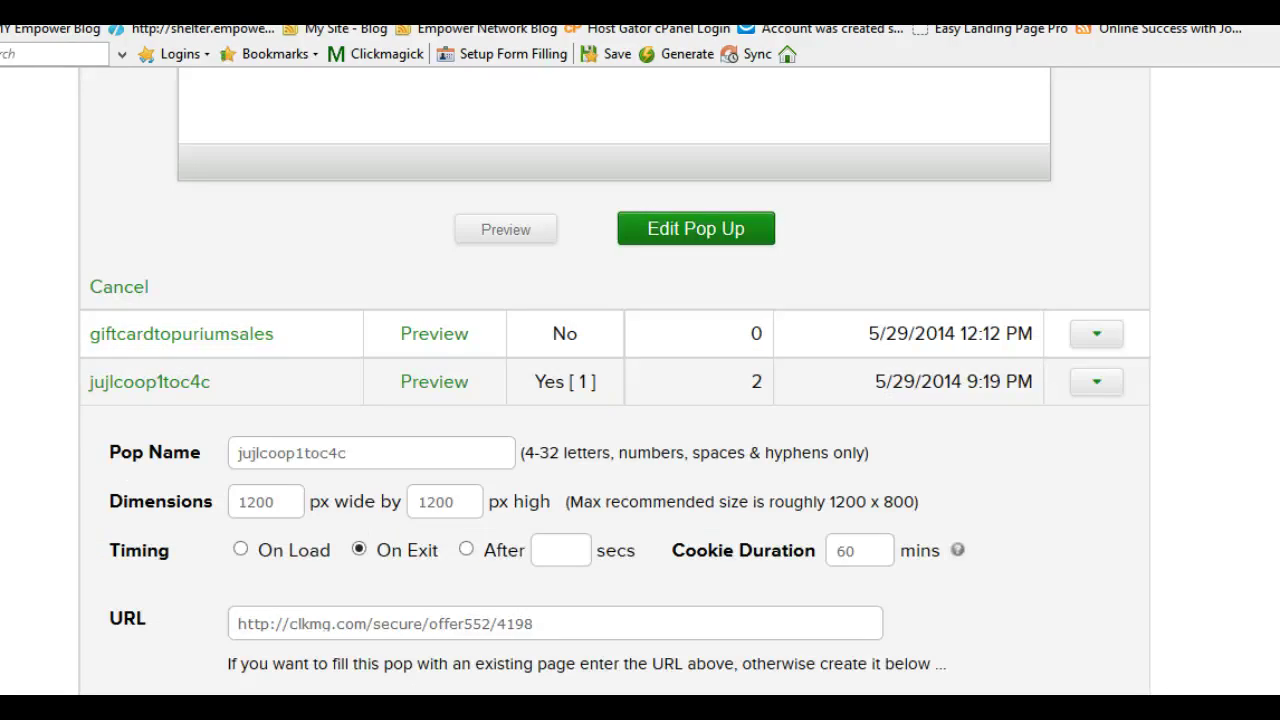
left_click(679, 230)
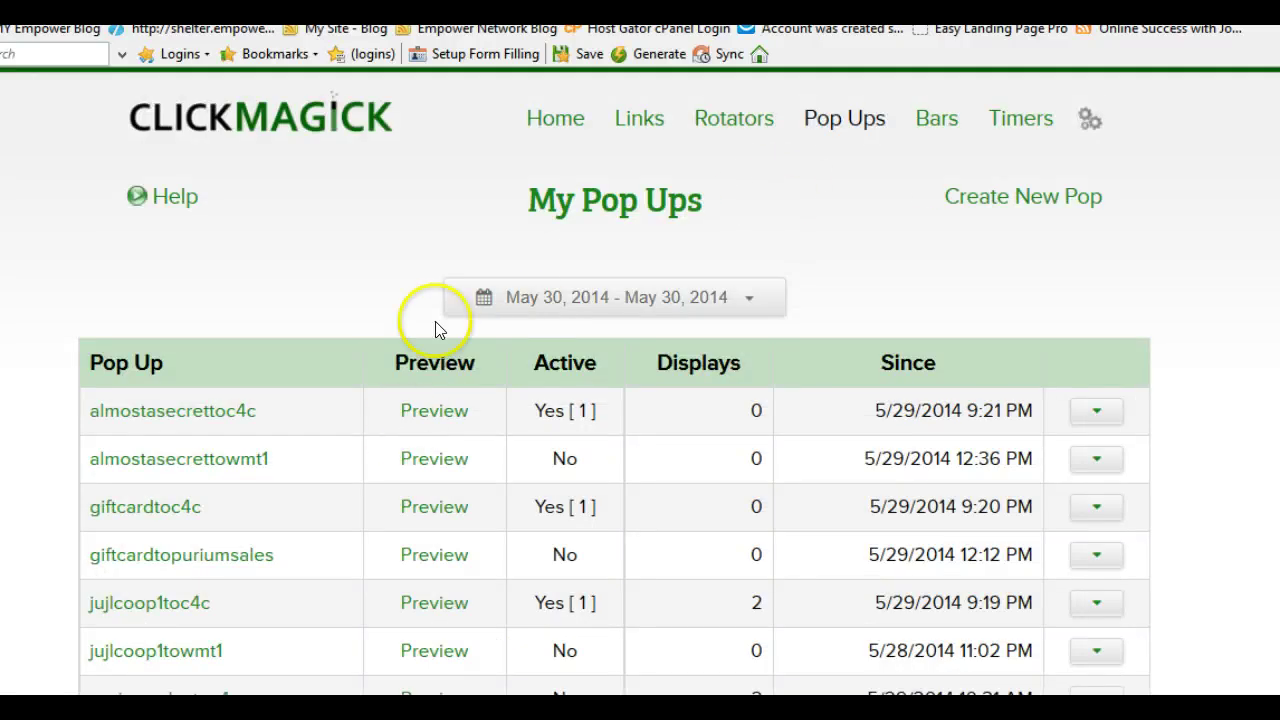
Step: Review the list of pop ups, checking the active status and display count of each one
scroll(400, 280, "down", 5)
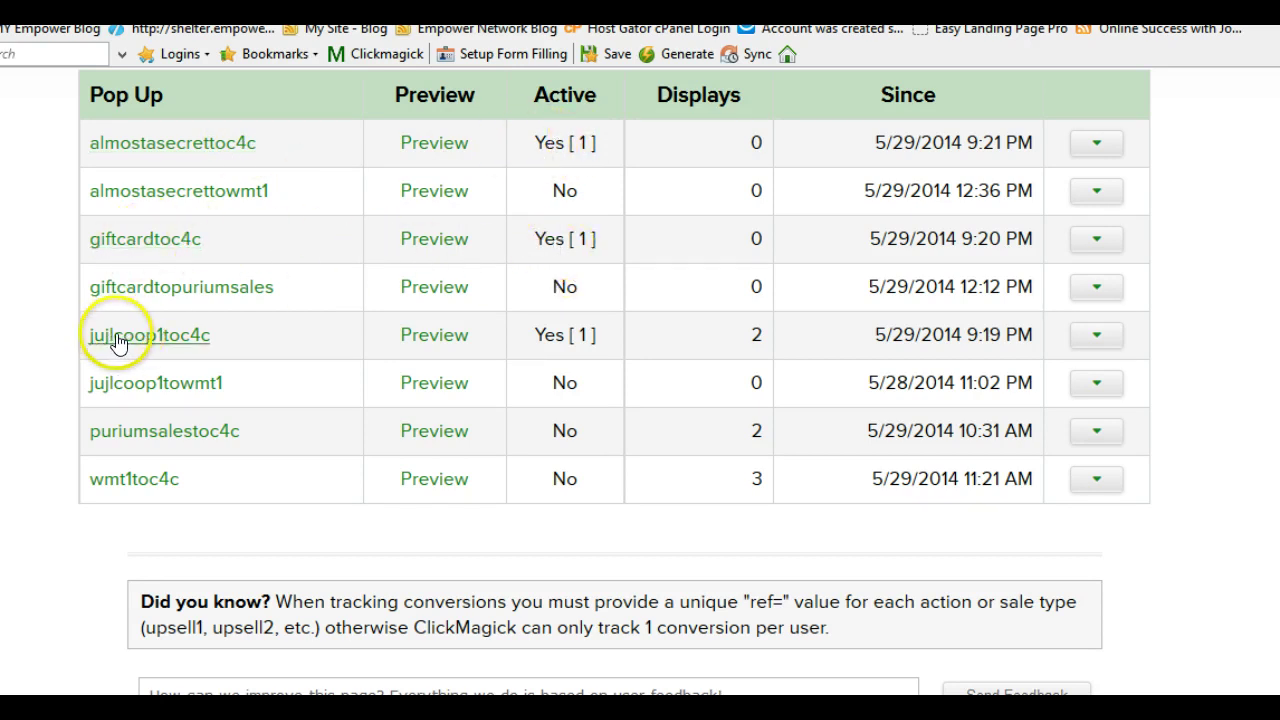
left_click(543, 321)
scroll(615, 380, "down", 3)
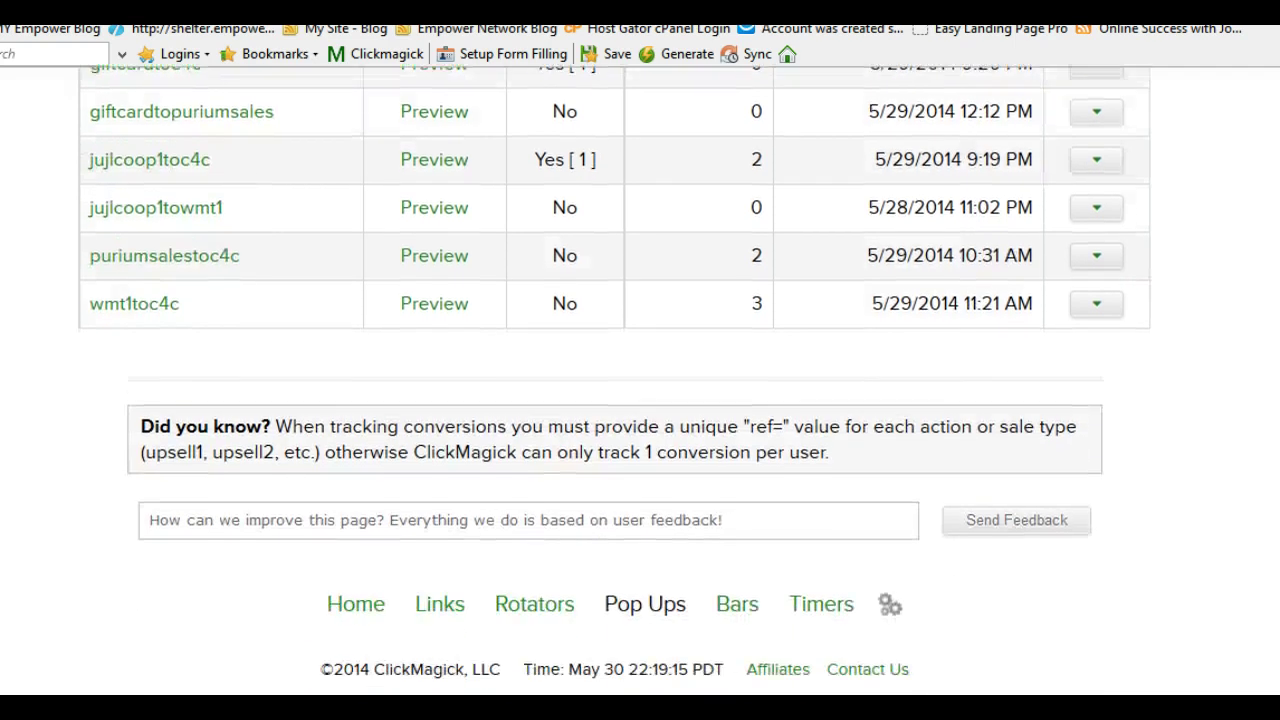